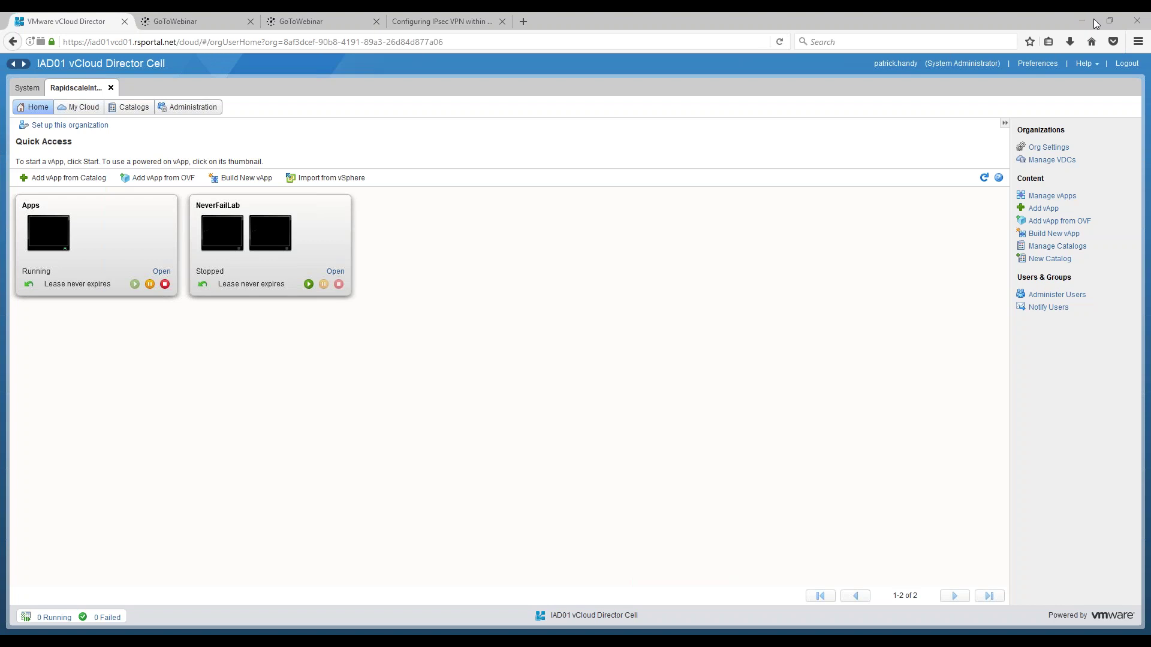
- Log out of the current session and log back in with the administrator's user name and account password
{"action": "left_click", "coordinate": [1127, 63]}
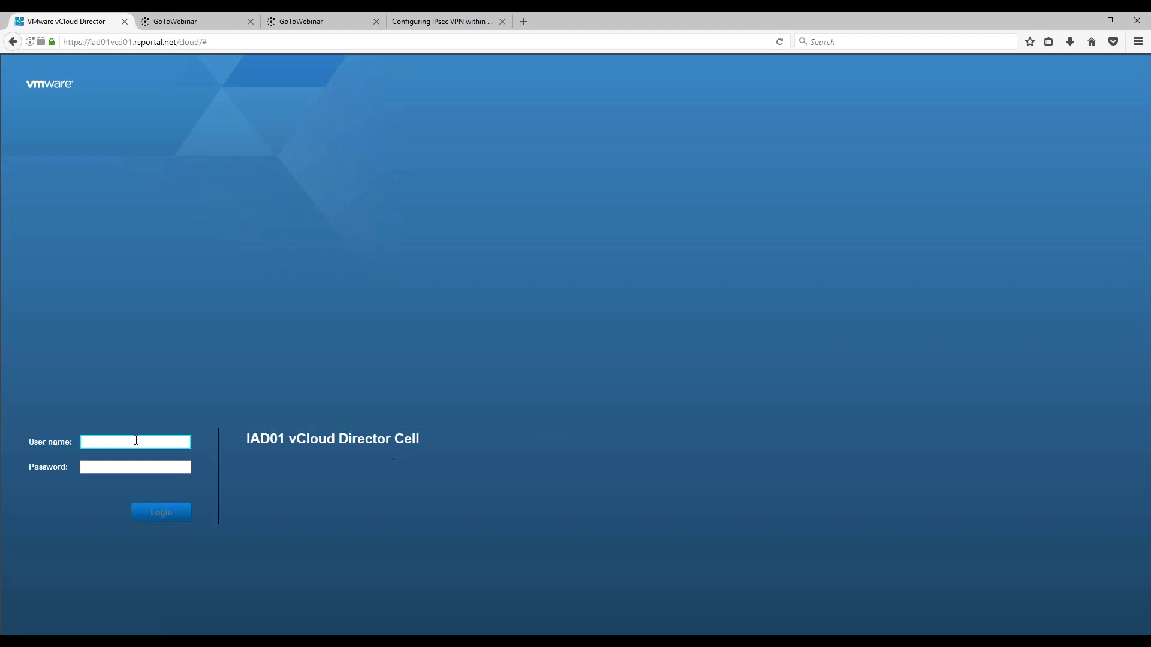
{"action": "left_click", "coordinate": [136, 441]}
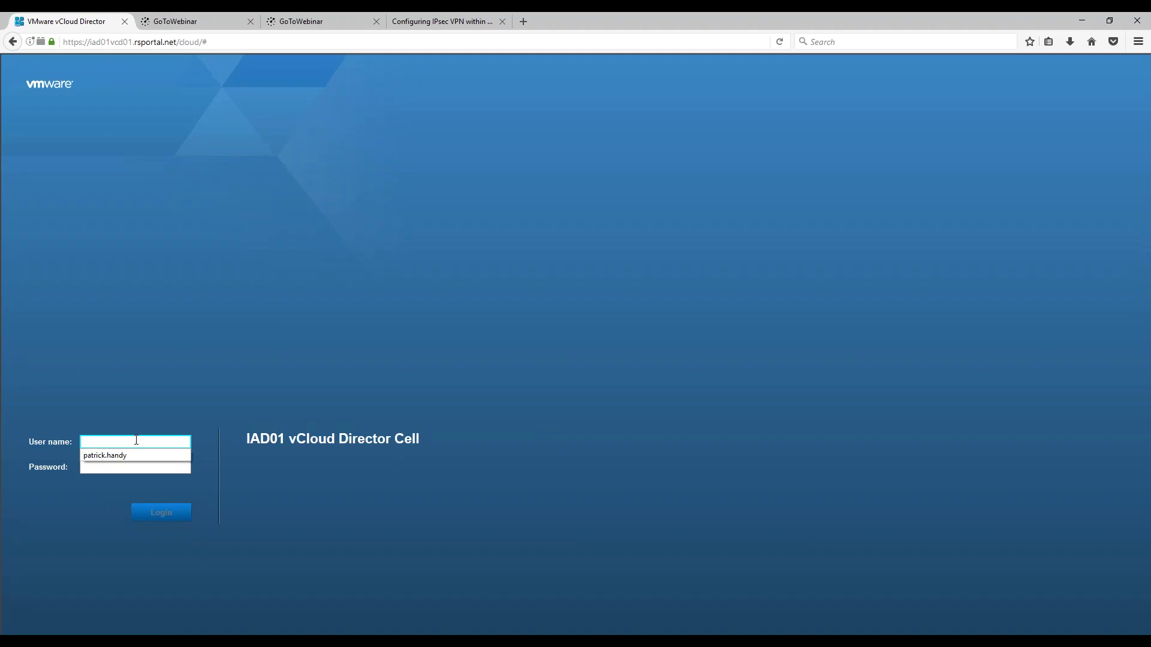
{"action": "left_click", "coordinate": [125, 456]}
{"action": "left_click", "coordinate": [127, 465]}
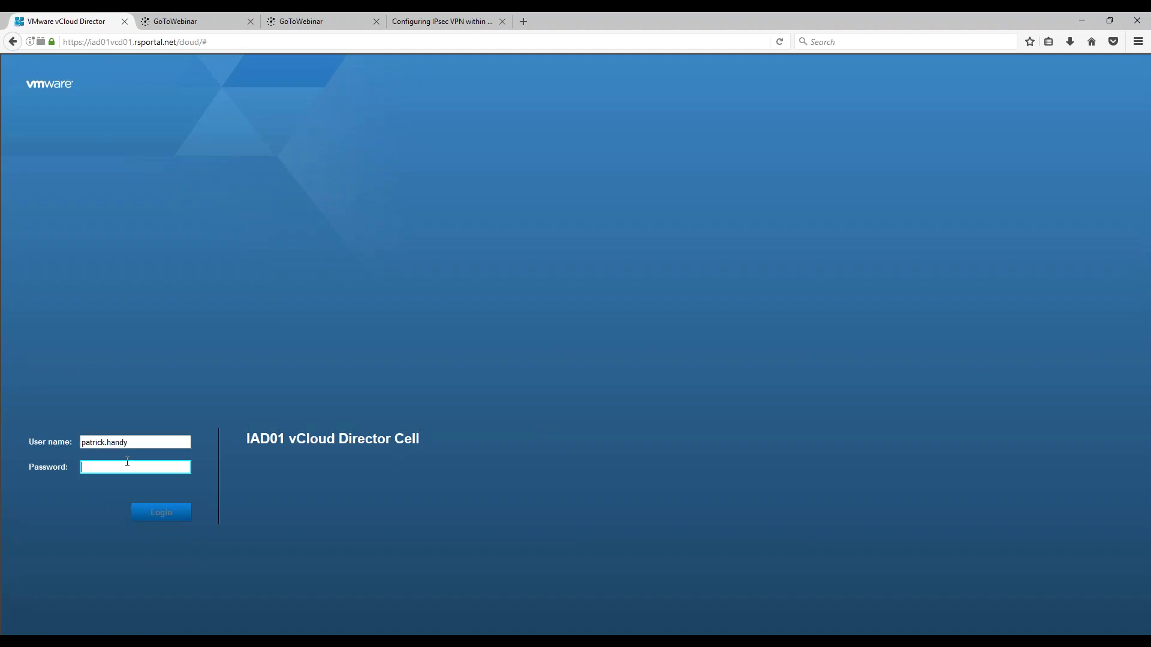
{"action": "type", "text": "********"}
{"action": "key", "text": "Return"}
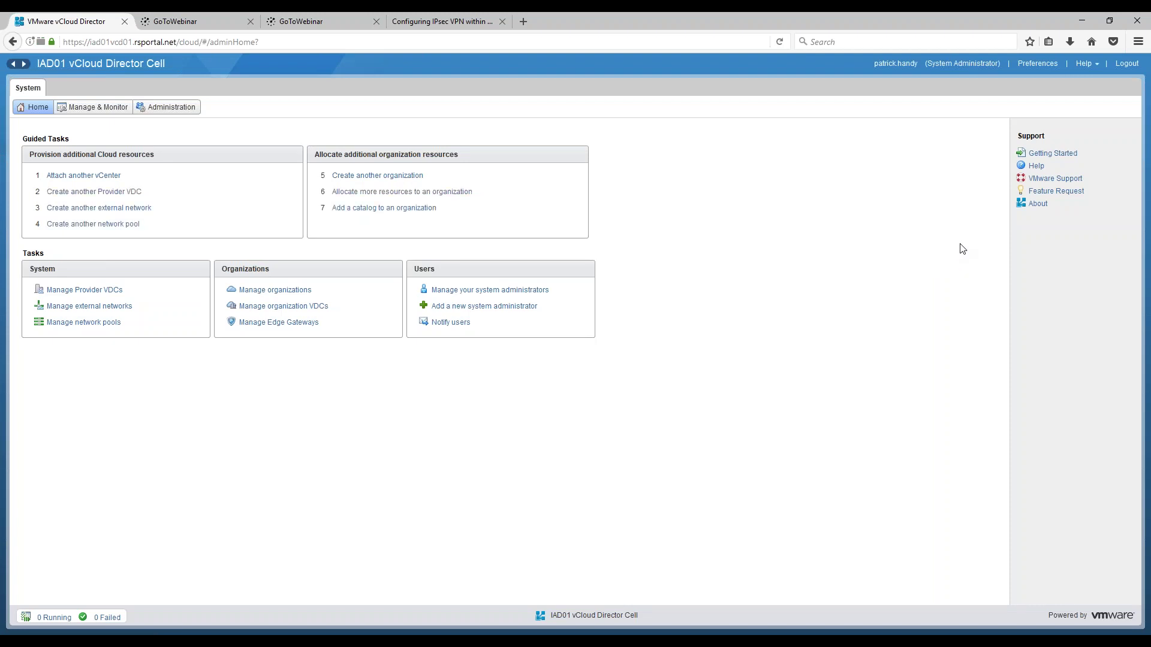
- Filter the managed organizations by "rapid" and open the Rapidscale internal organization
{"action": "left_click", "coordinate": [98, 111]}
{"action": "left_click", "coordinate": [1058, 148]}
{"action": "type", "text": "rapid"}
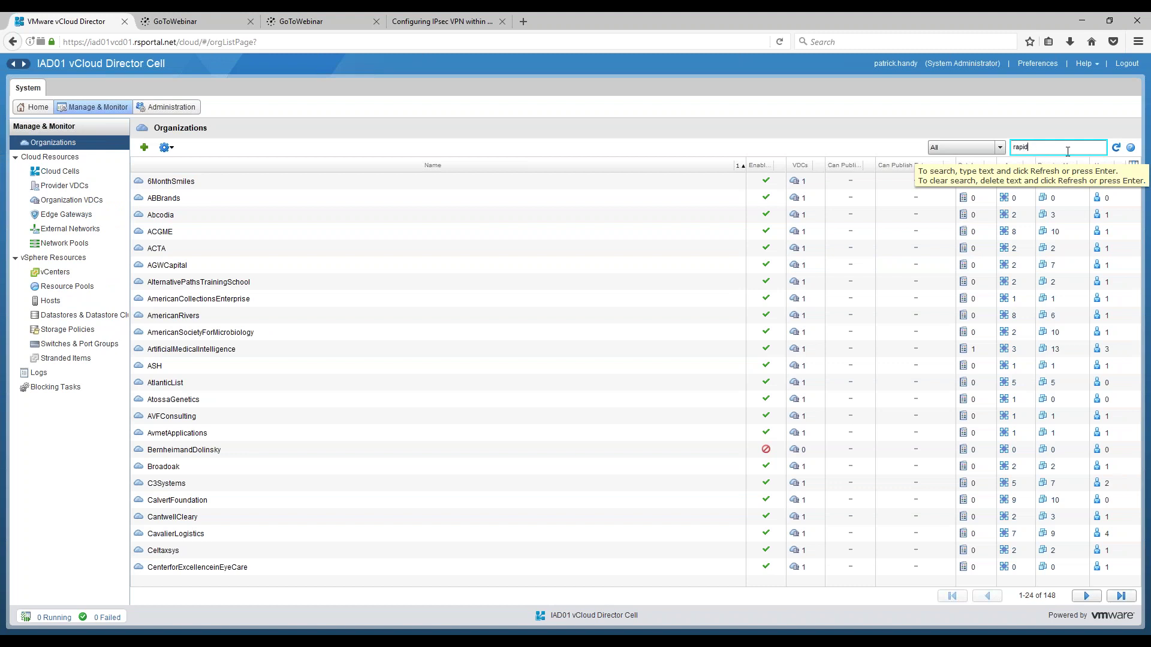
{"action": "left_click", "coordinate": [1115, 147]}
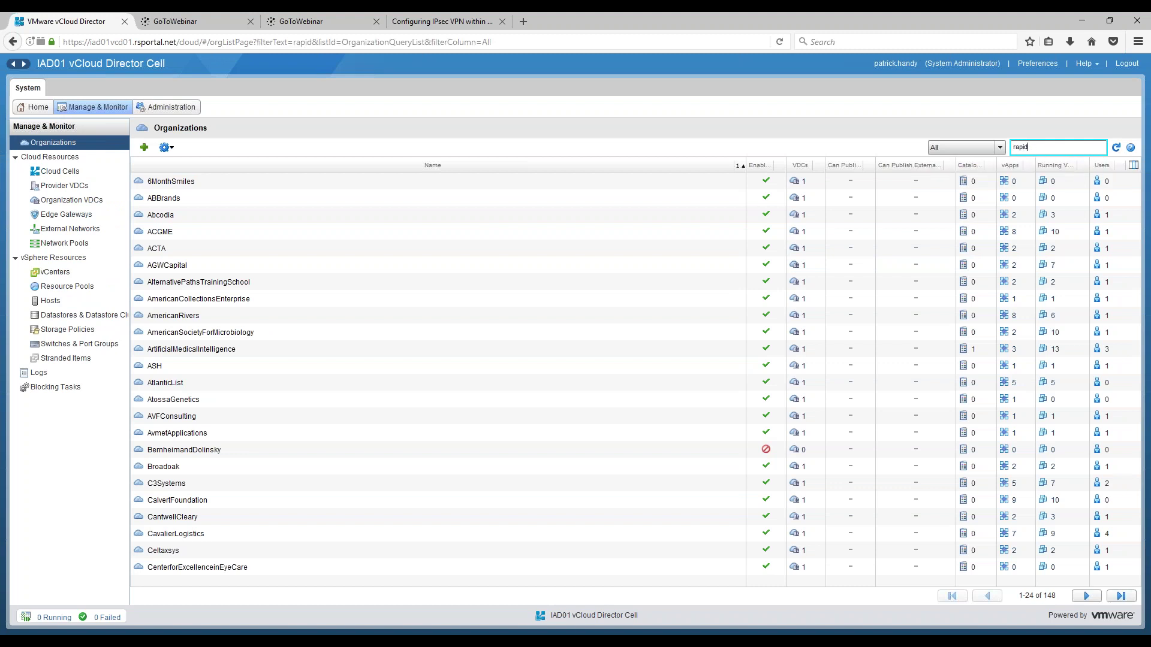
{"action": "left_click", "coordinate": [189, 234]}
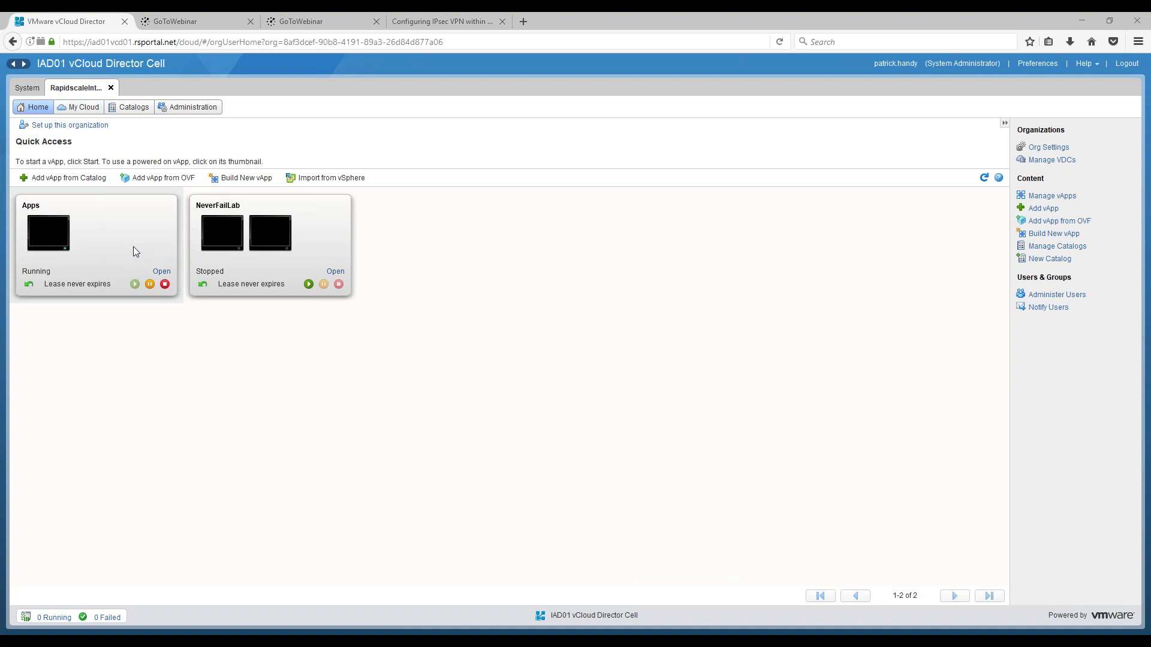
- Stop the running Apps vApp, confirm the stop, and start it again
{"action": "left_click", "coordinate": [164, 284]}
{"action": "left_click", "coordinate": [552, 377]}
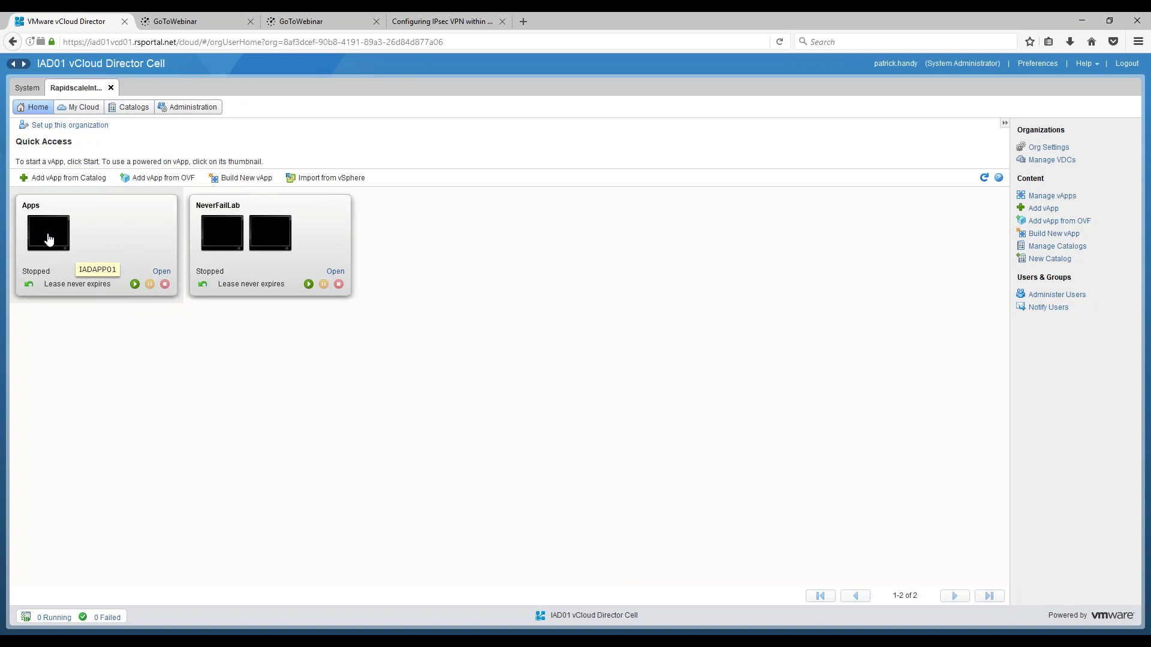
{"action": "left_click", "coordinate": [135, 284]}
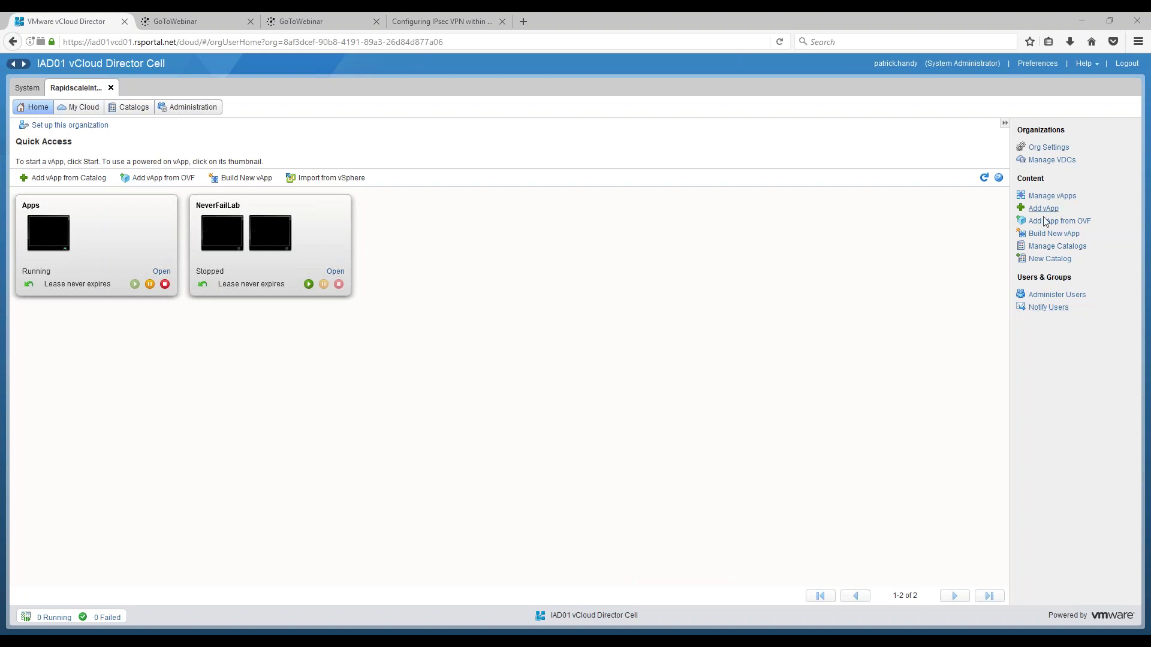
- Build a new vApp named IAAS in the IAD01RSINTLAB virtual datacenter, keeping both leases at Never Expires
{"action": "left_click", "coordinate": [1048, 237]}
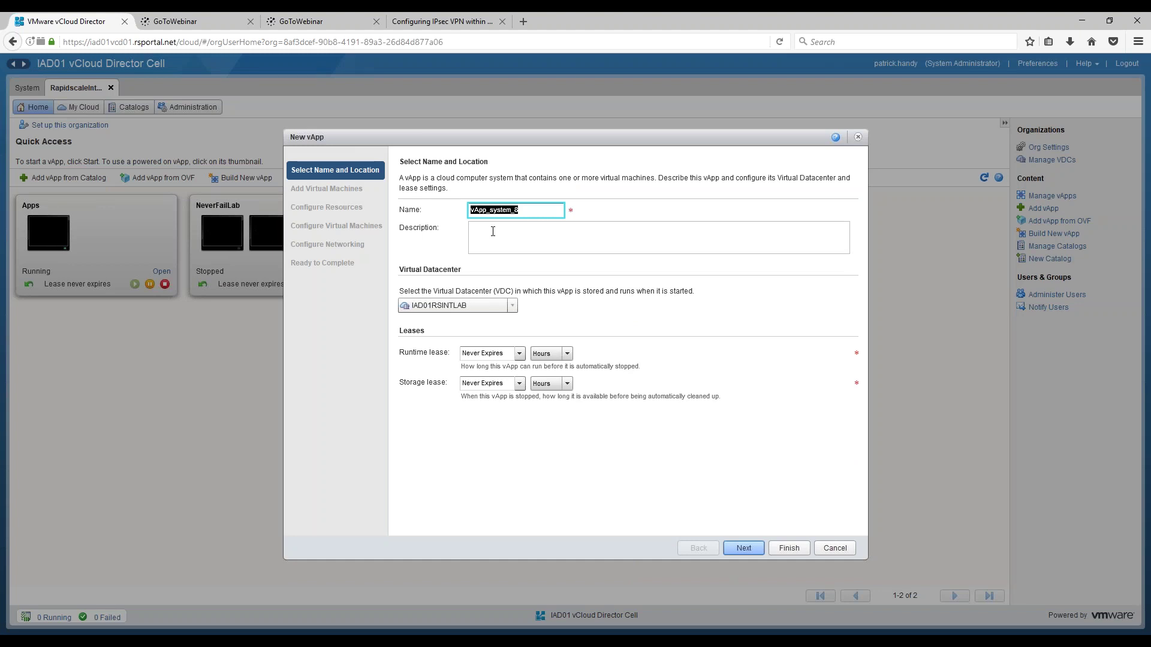
{"action": "key", "text": "BackSpace"}
{"action": "left_click", "coordinate": [512, 305]}
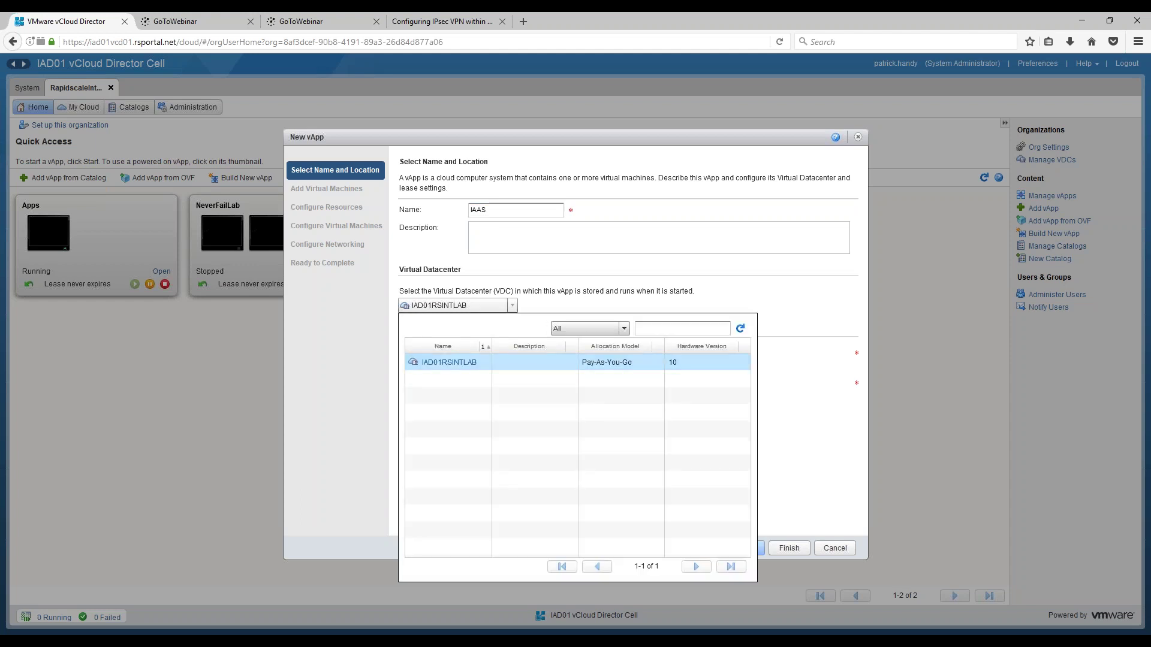
{"action": "left_click", "coordinate": [495, 363]}
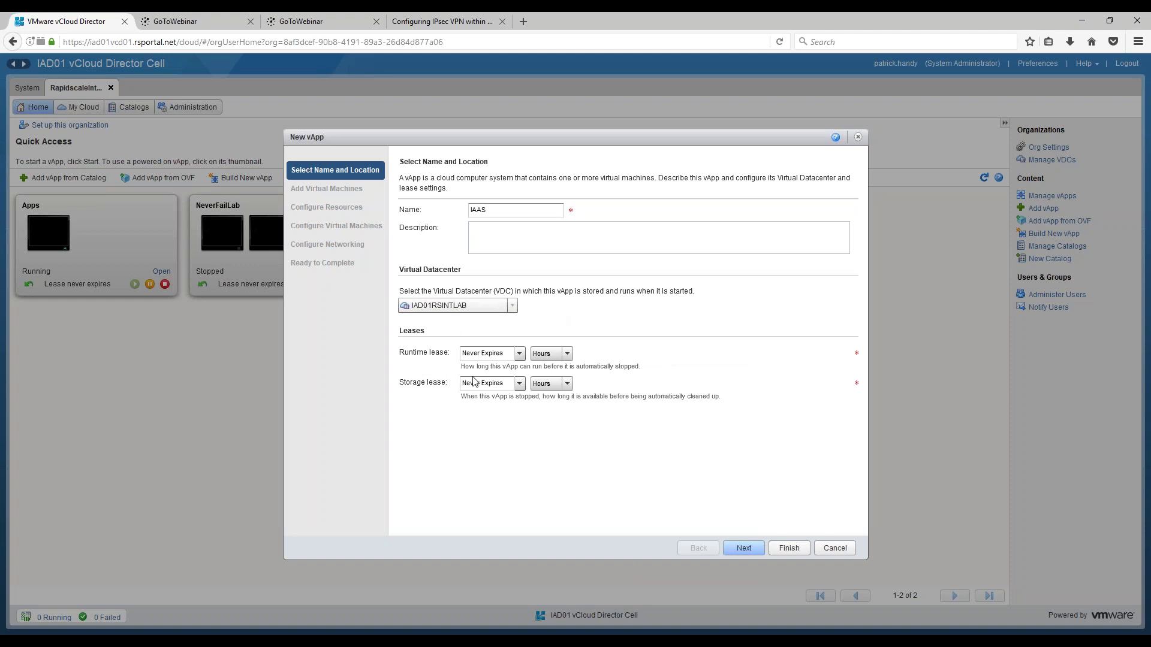
{"action": "left_click", "coordinate": [742, 548]}
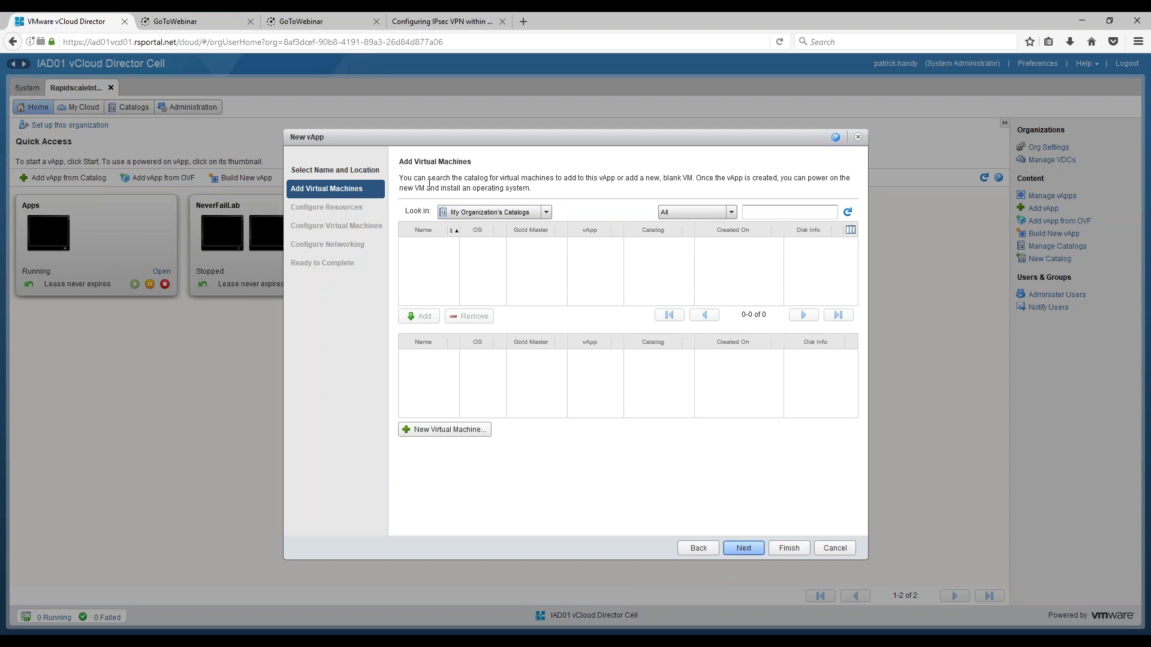
- Finish creating the IAAS vApp without any virtual machines, keeping the default resource and networking settings
{"action": "left_click", "coordinate": [744, 548]}
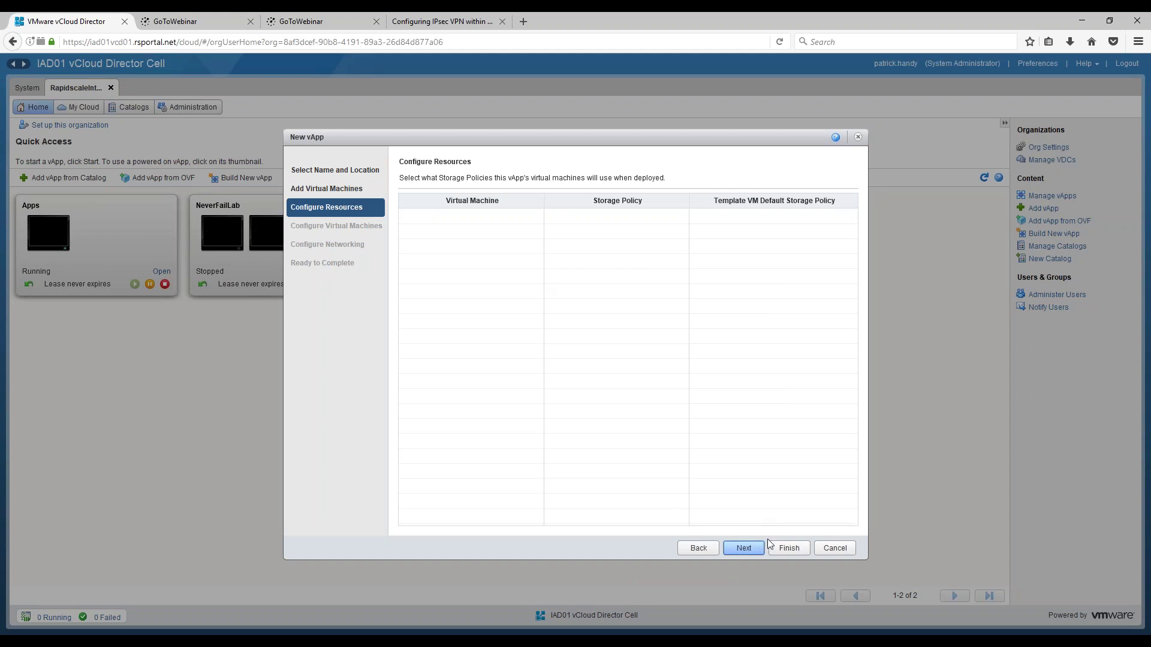
{"action": "left_click", "coordinate": [747, 548]}
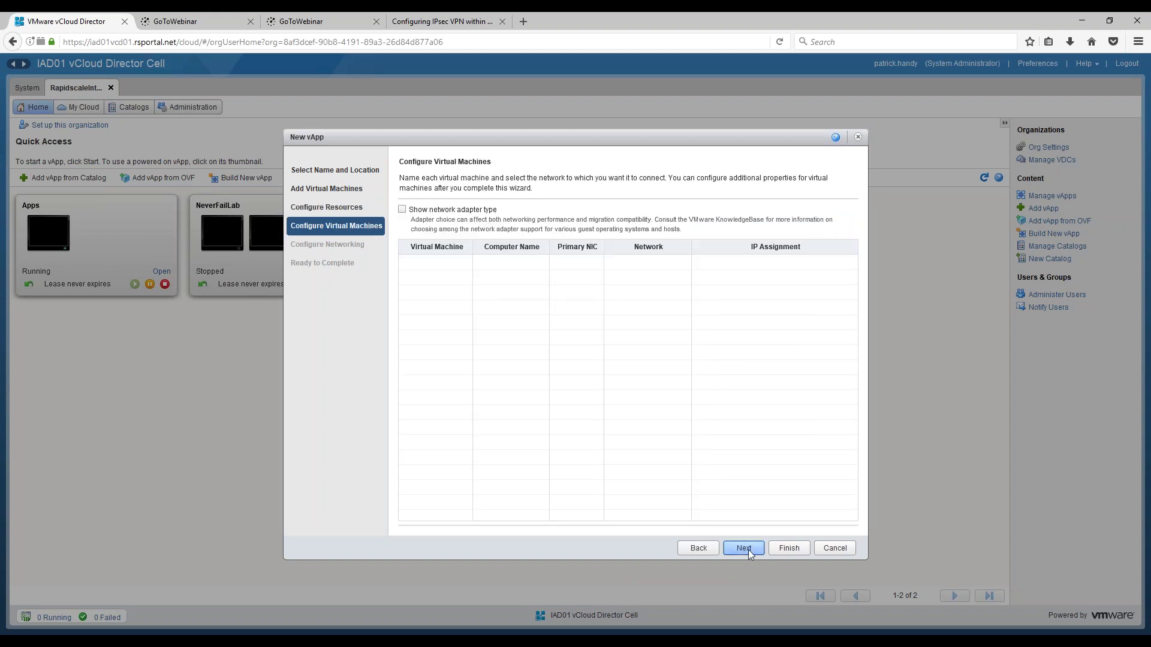
{"action": "left_click", "coordinate": [744, 549]}
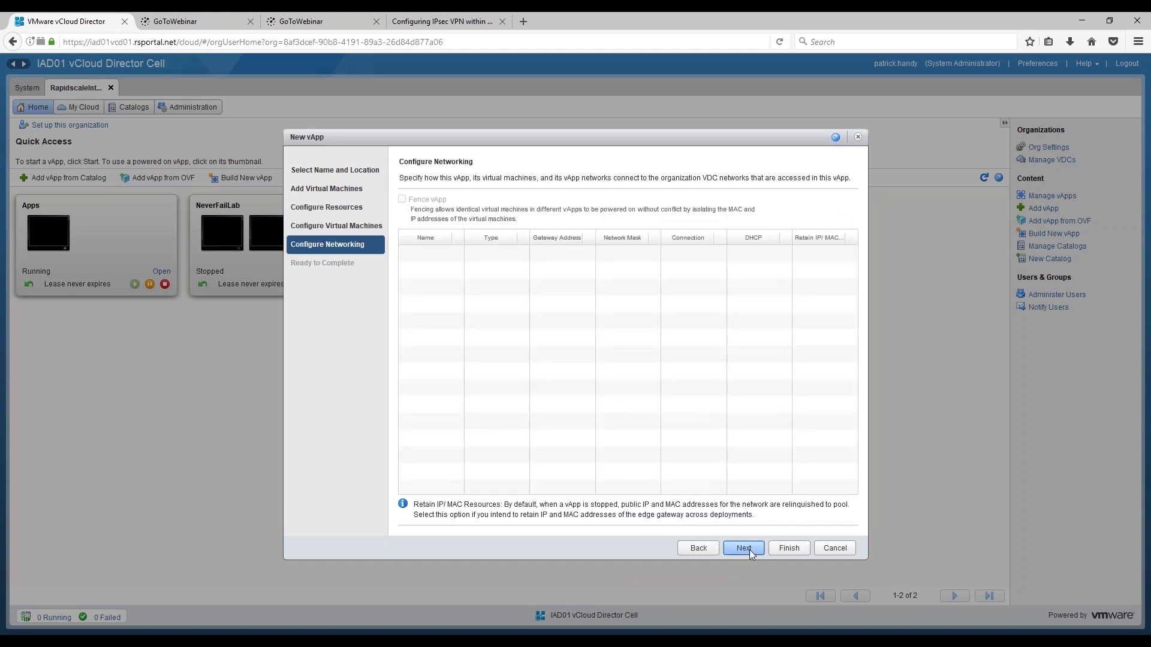
{"action": "left_click", "coordinate": [699, 549]}
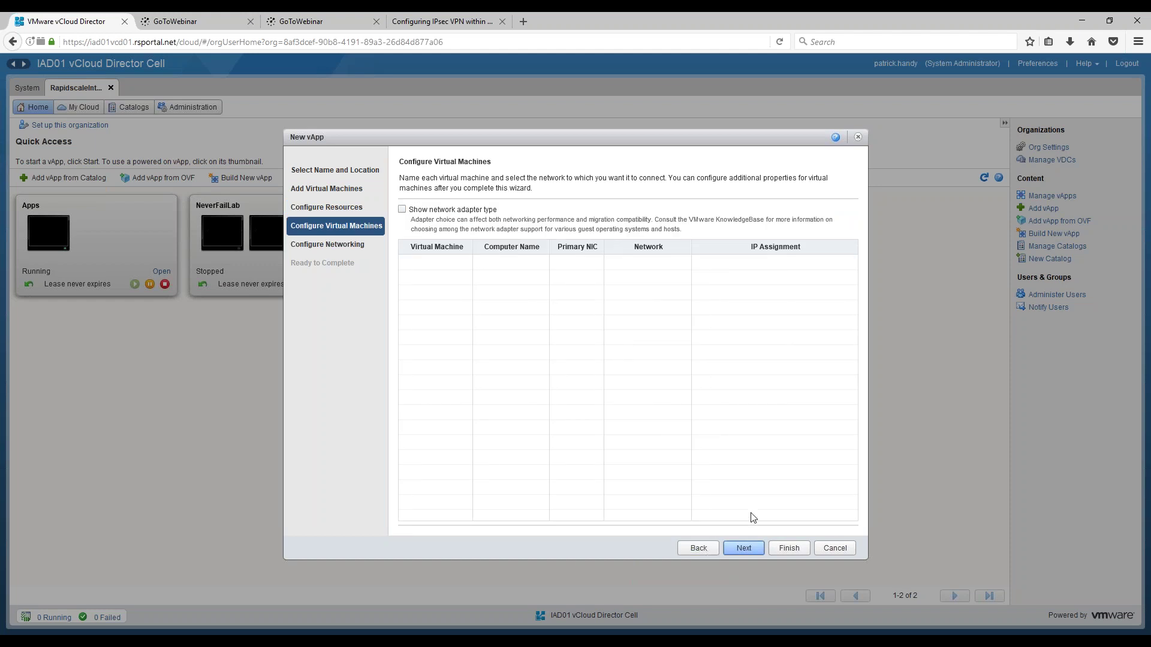
{"action": "left_click", "coordinate": [748, 550]}
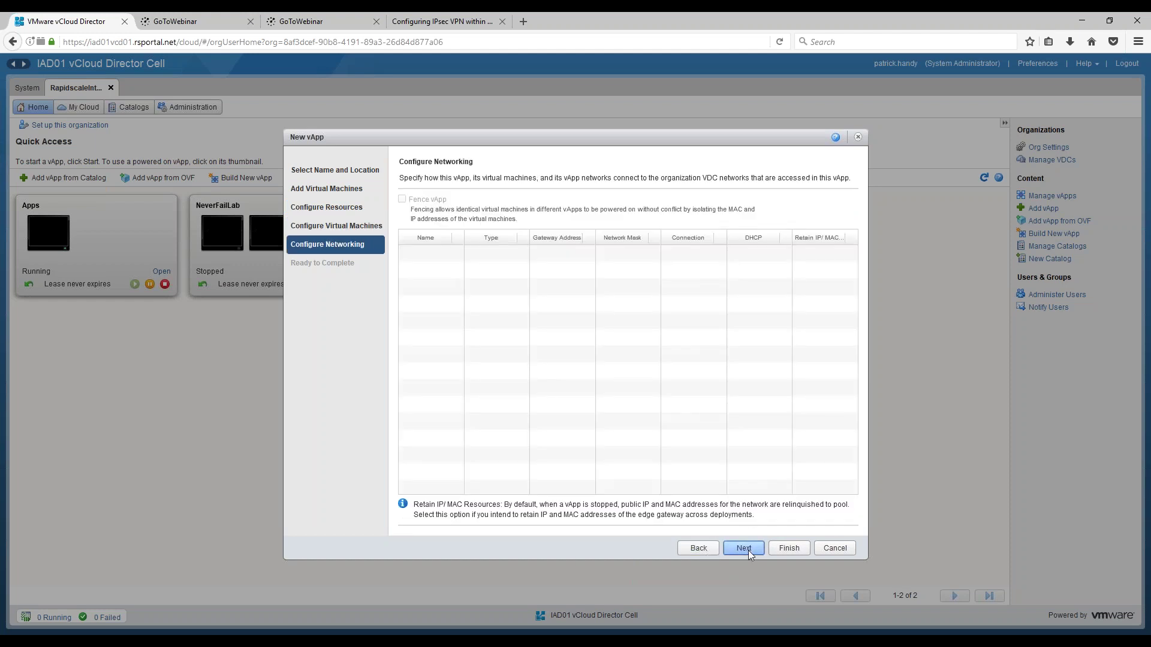
{"action": "left_click", "coordinate": [748, 549]}
{"action": "left_click", "coordinate": [788, 548]}
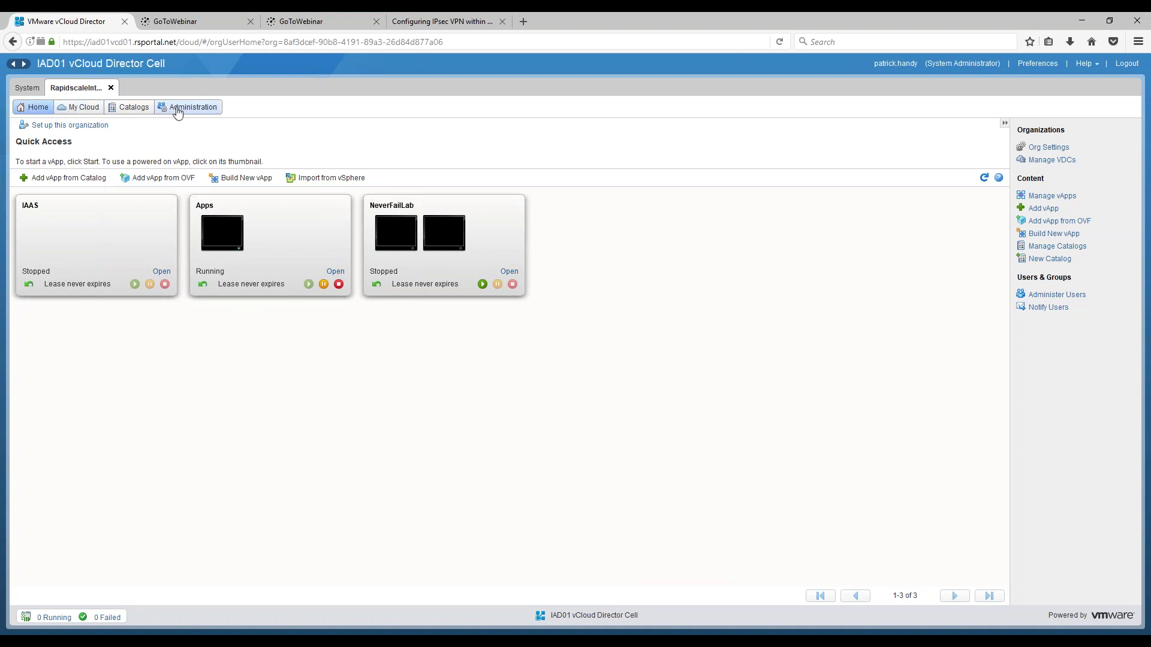
- Review the organization's vApp and virtual machine lists, and open the IAAS vApp's own list of virtual machines
{"action": "left_click", "coordinate": [83, 109]}
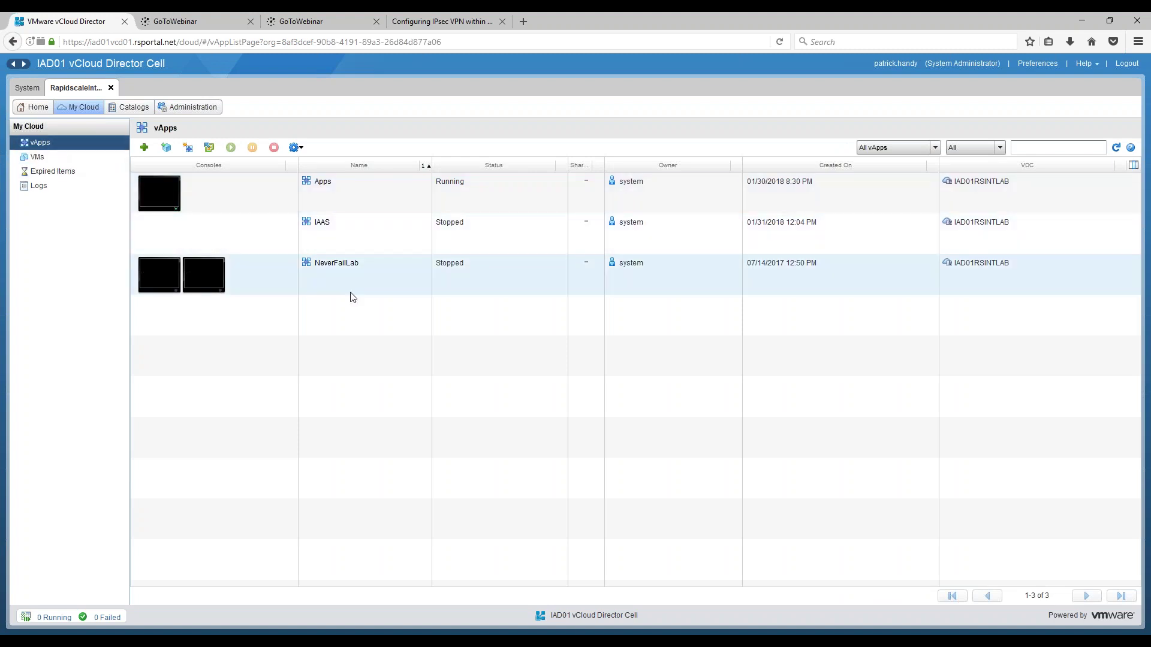
{"action": "left_click", "coordinate": [46, 157]}
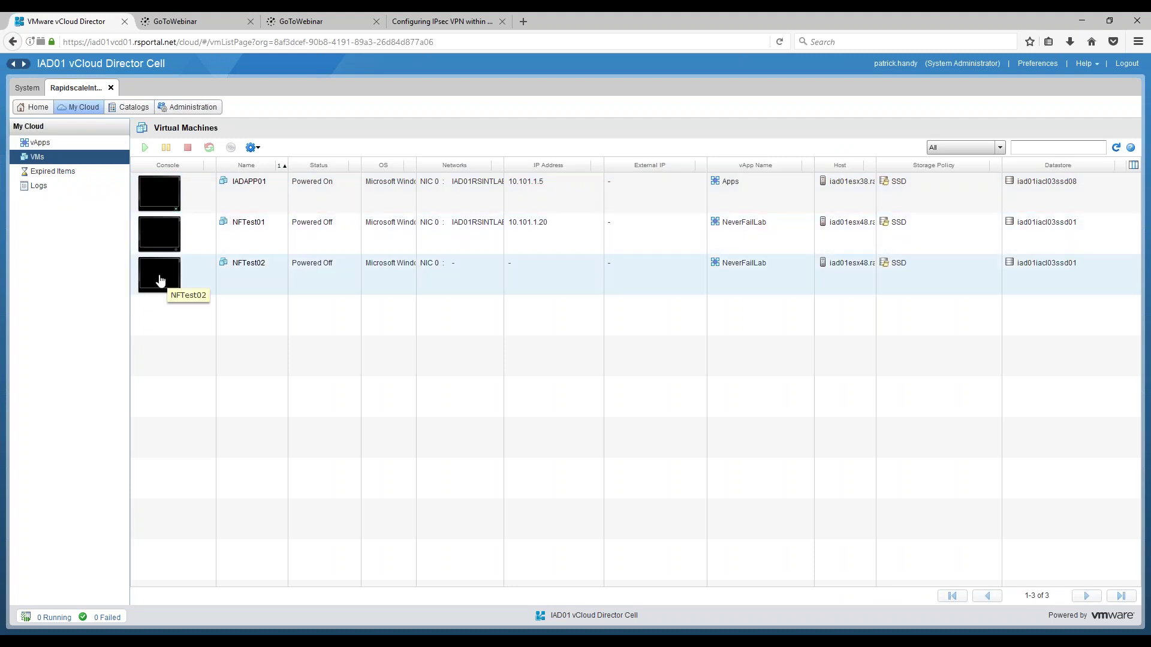
{"action": "left_click", "coordinate": [45, 145]}
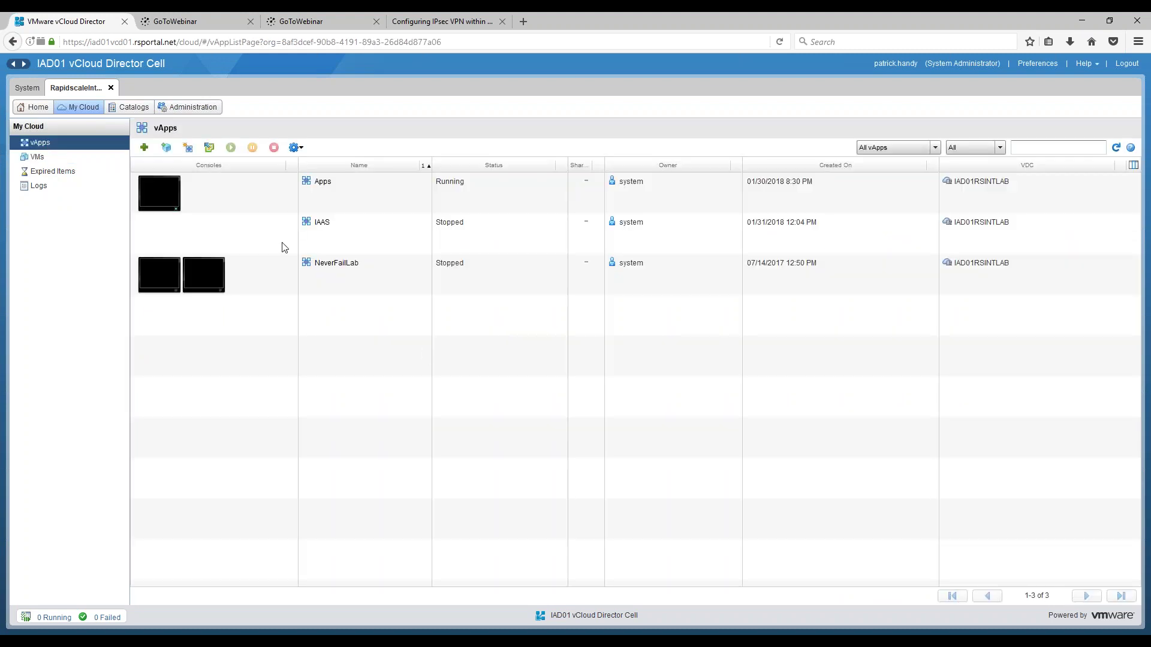
{"action": "left_click", "coordinate": [323, 226]}
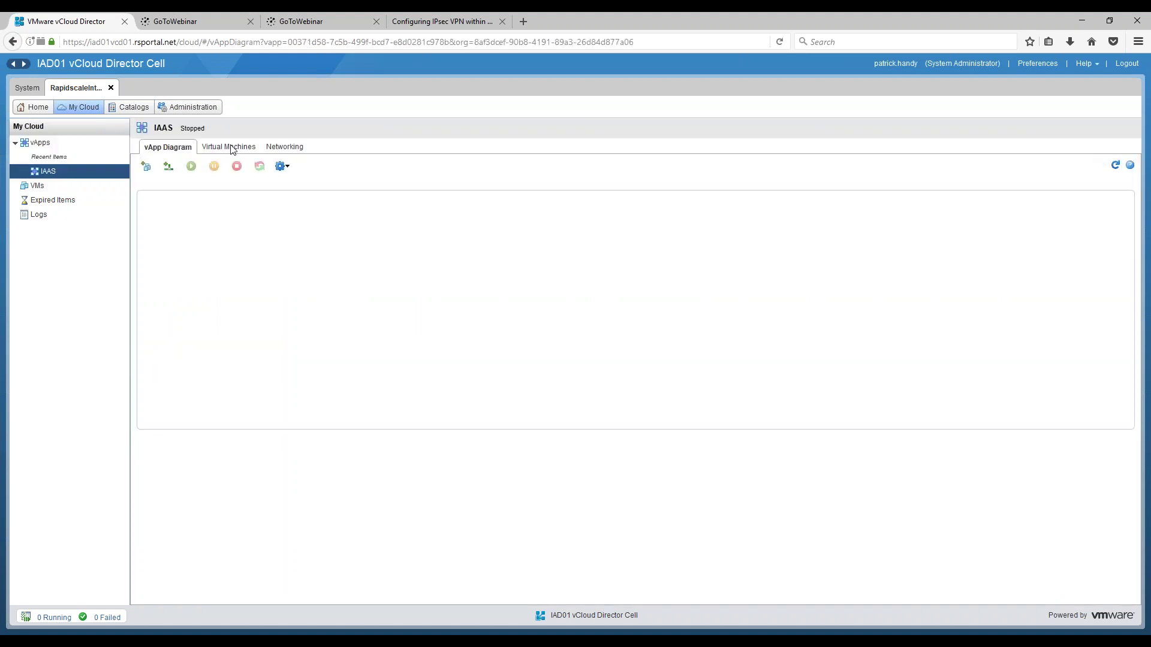
{"action": "left_click", "coordinate": [233, 150]}
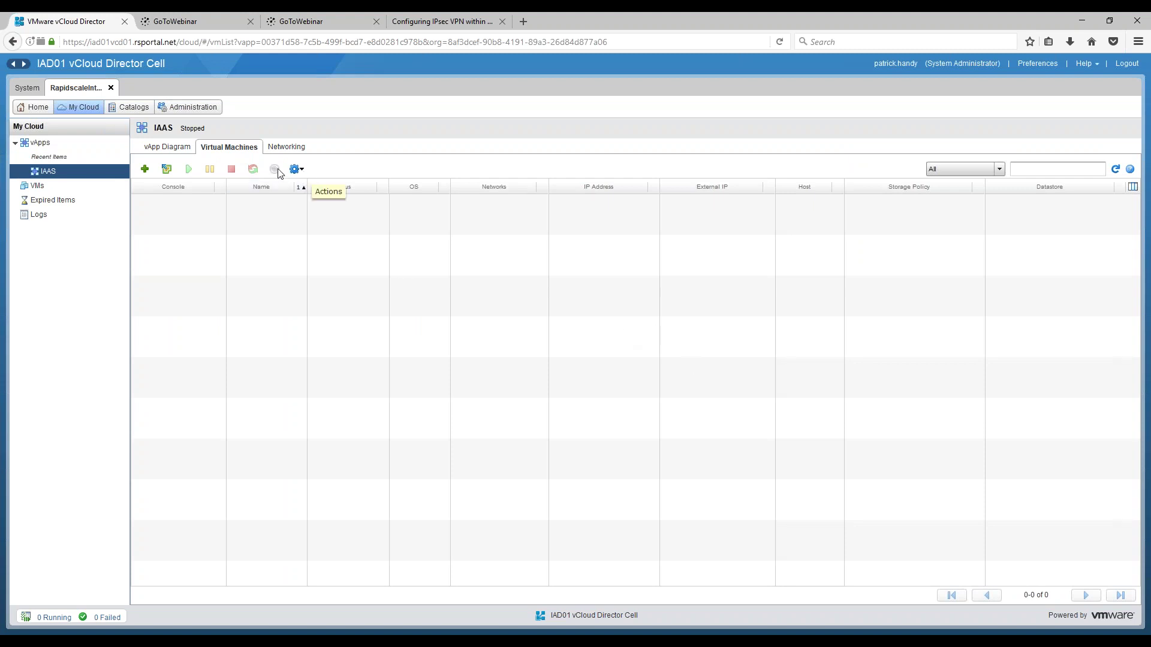
{"action": "left_click", "coordinate": [166, 173]}
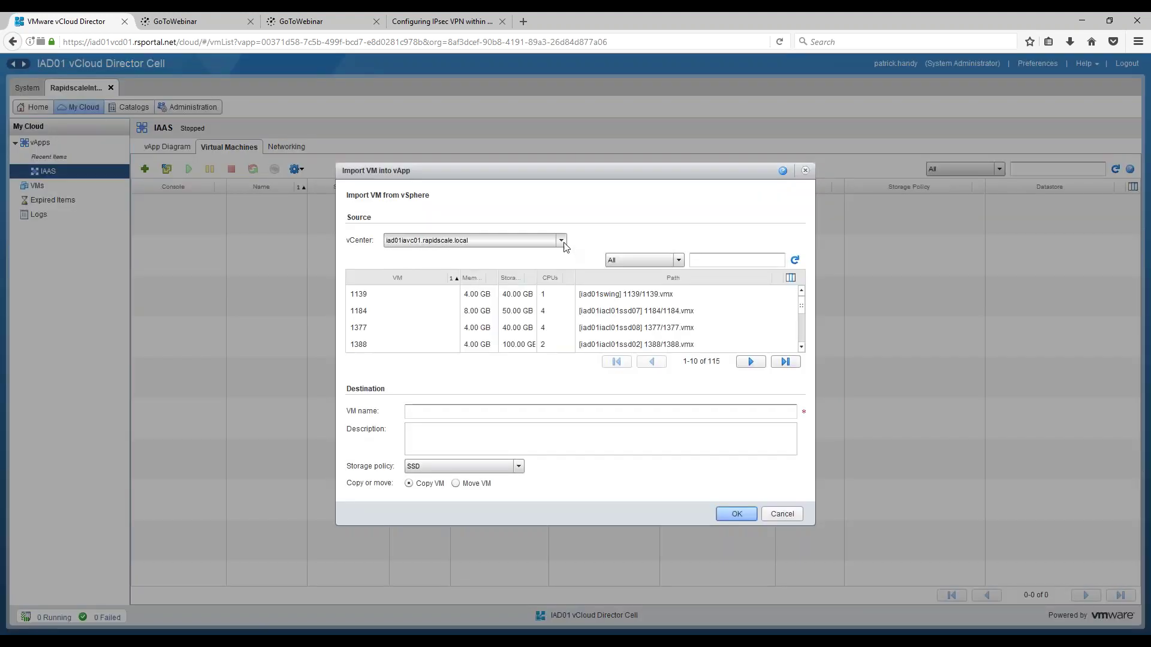
{"action": "left_click", "coordinate": [561, 240]}
{"action": "left_click", "coordinate": [561, 240]}
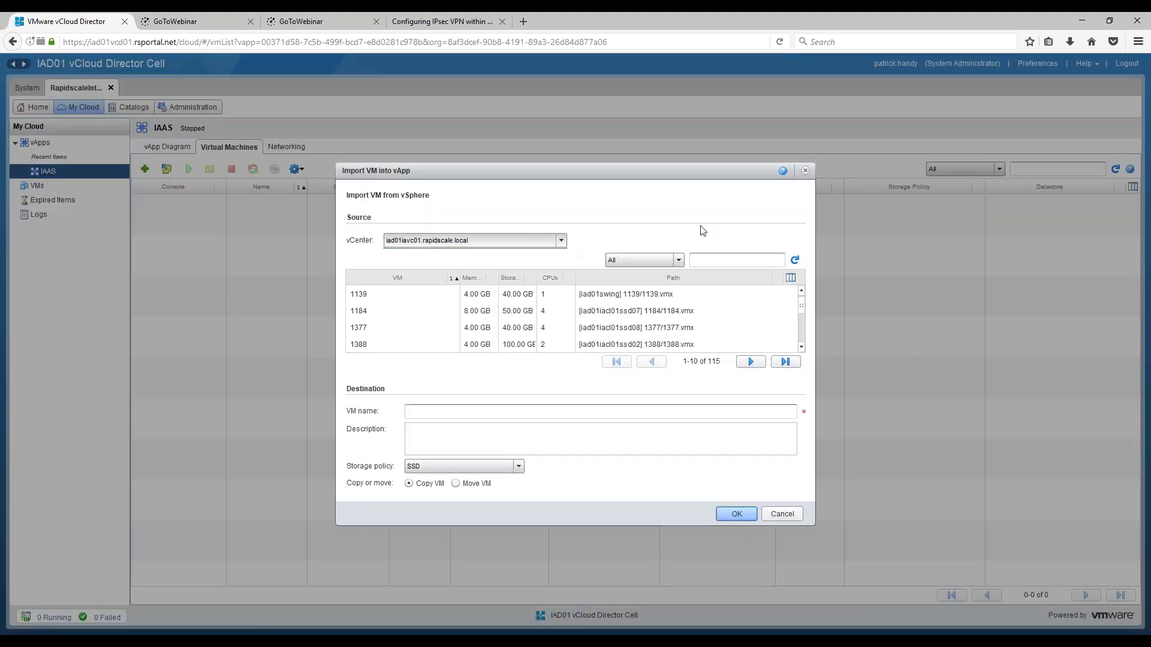
{"action": "left_click", "coordinate": [805, 170]}
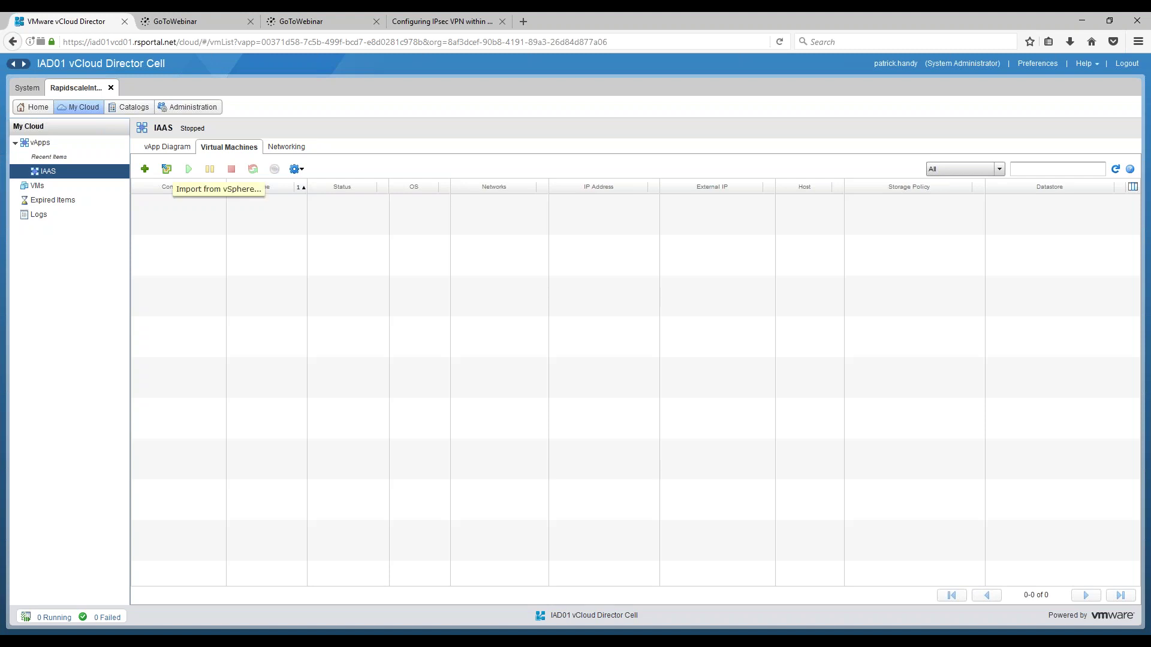
- Start adding a virtual machine to the IAAS vApp, list the Public Catalogs templates, and widen the Name column
{"action": "left_click", "coordinate": [144, 169]}
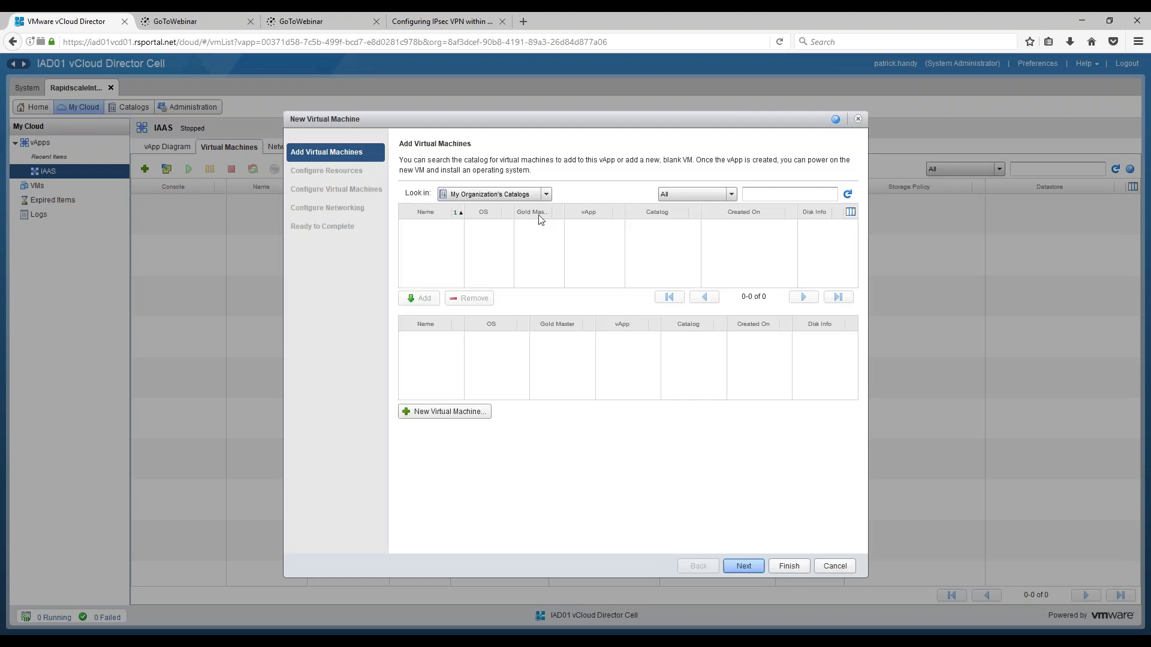
{"action": "left_click", "coordinate": [536, 196]}
{"action": "left_click", "coordinate": [505, 222]}
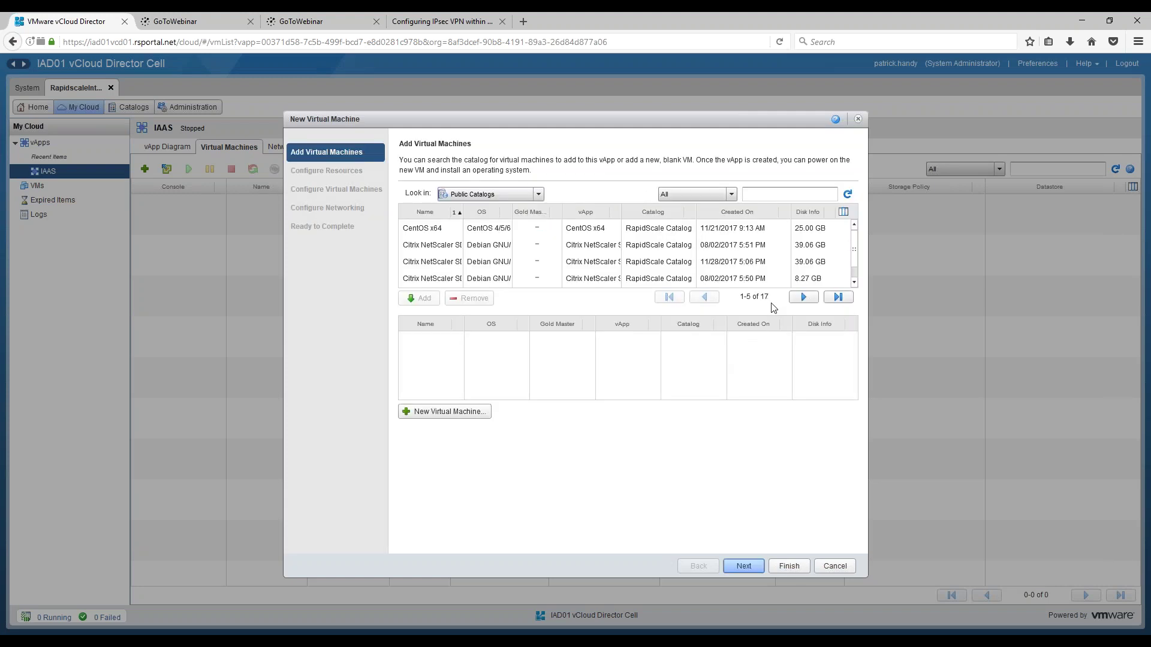
{"action": "left_click", "coordinate": [466, 214]}
{"action": "left_click_drag", "start_coordinate": [463, 215], "coordinate": [511, 216]}
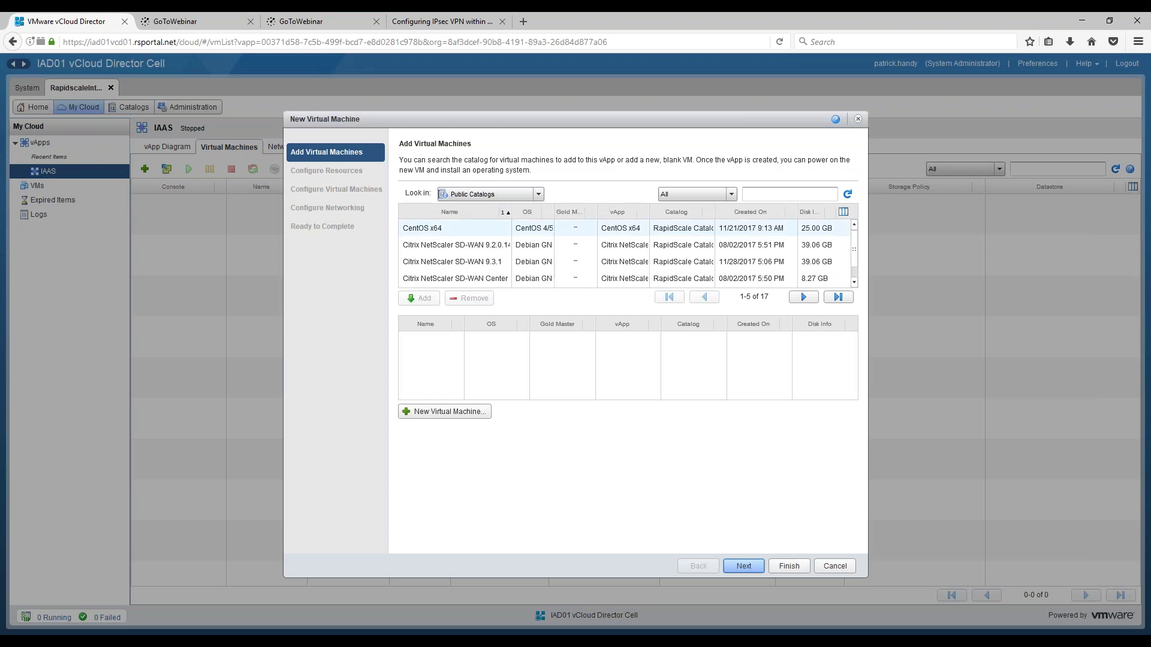
- Add the Windows Server 2012R2 Standard template from the last page of Public Catalogs and proceed to resource configuration
{"action": "left_click", "coordinate": [807, 299]}
{"action": "left_click", "coordinate": [807, 299]}
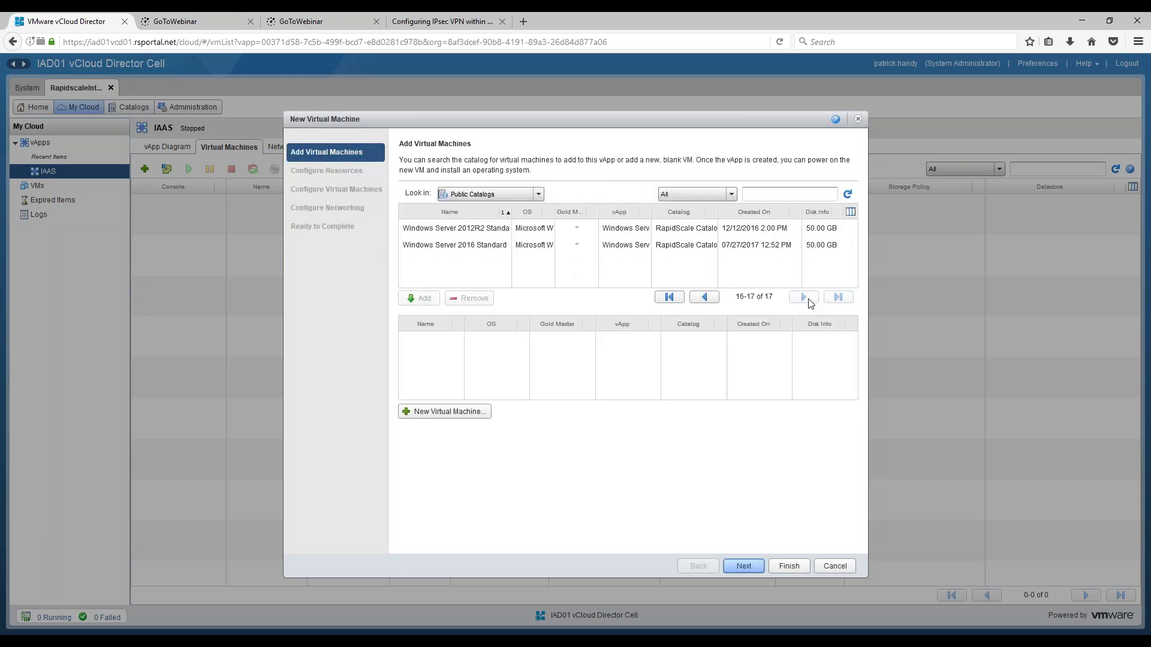
{"action": "left_click", "coordinate": [483, 229]}
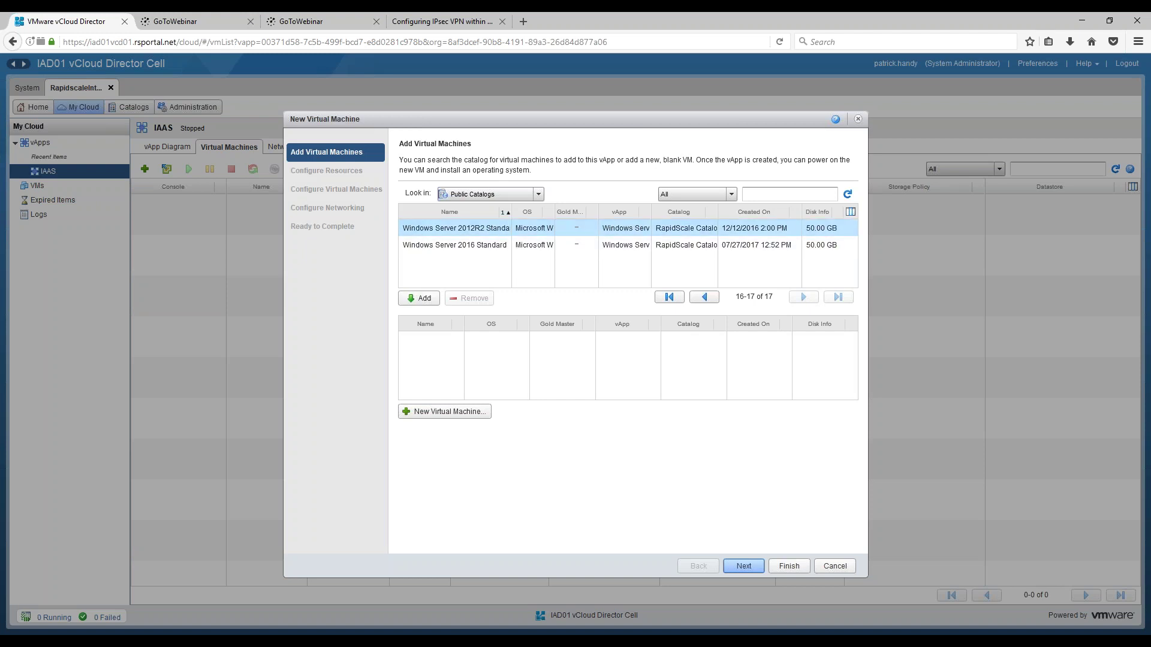
{"action": "left_click", "coordinate": [431, 301]}
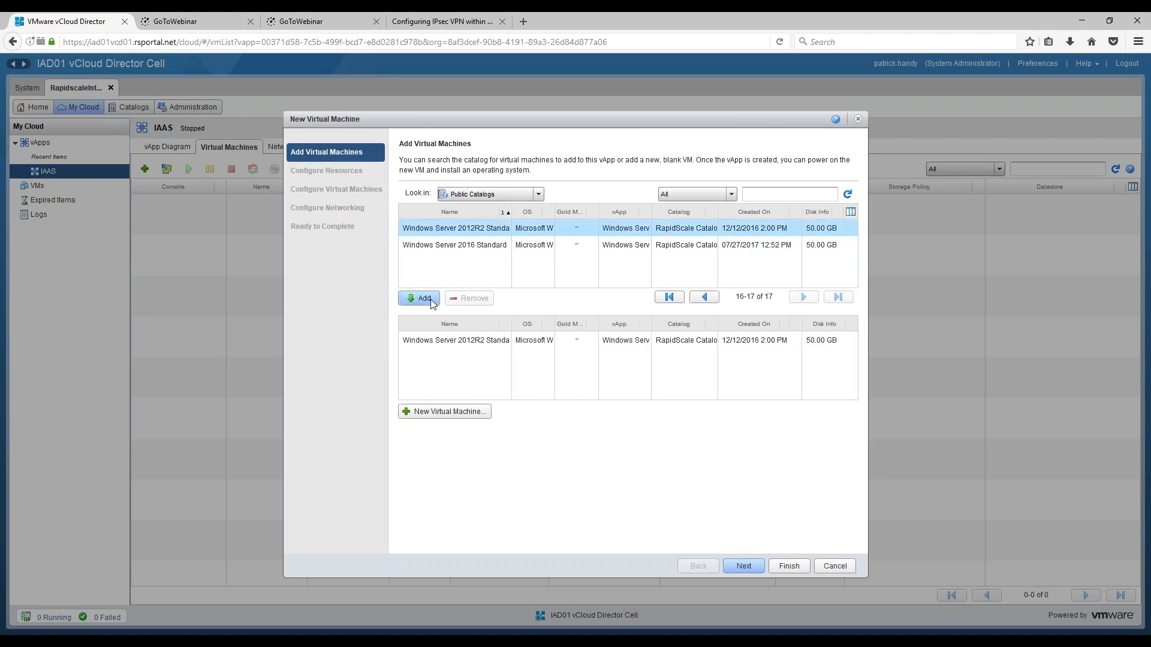
{"action": "left_click", "coordinate": [744, 566]}
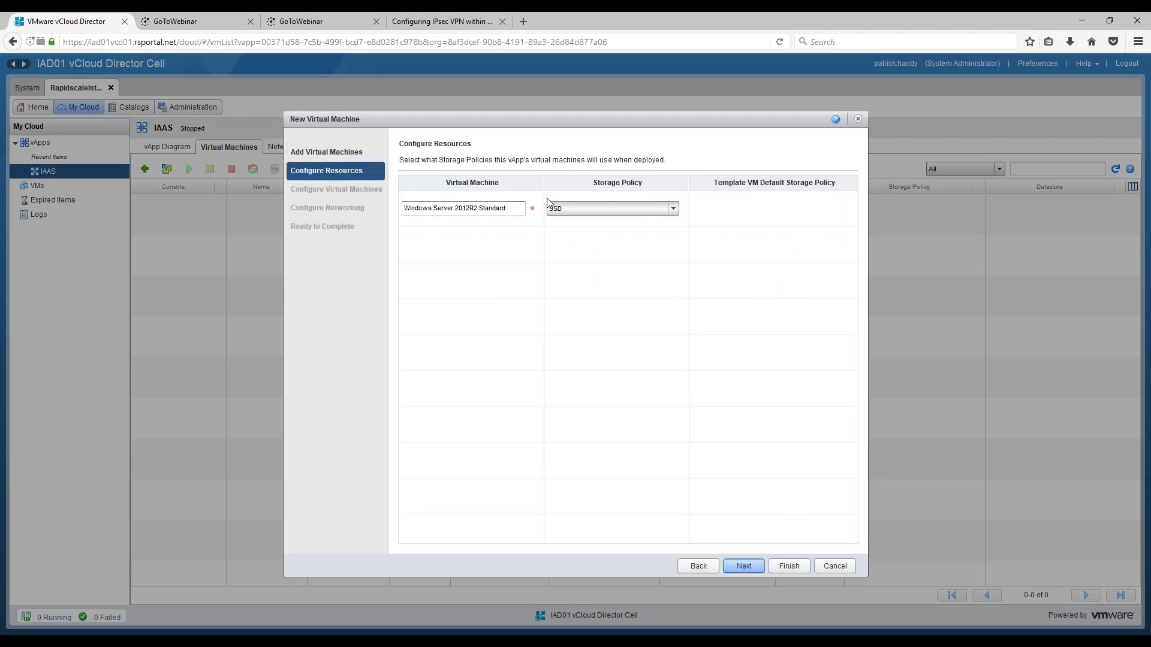
- Name the new virtual machine IADW2K12, keep the SSD storage policy, and proceed to the virtual machine configuration
{"action": "left_click", "coordinate": [486, 208]}
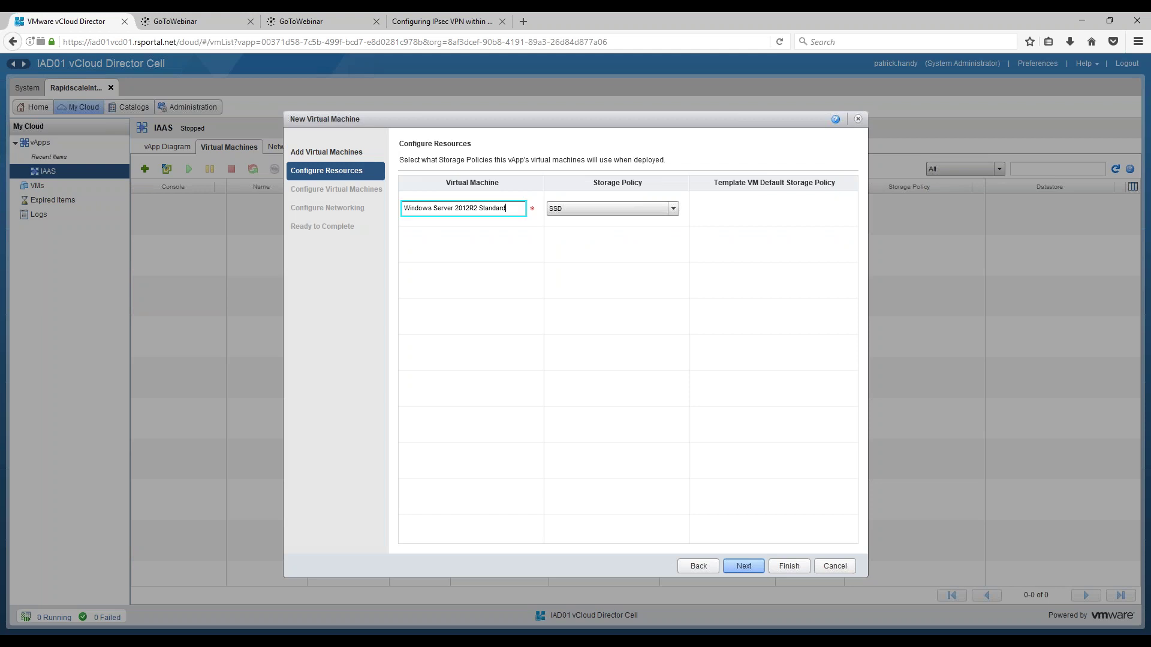
{"action": "left_click_drag", "start_coordinate": [506, 208], "coordinate": [405, 223]}
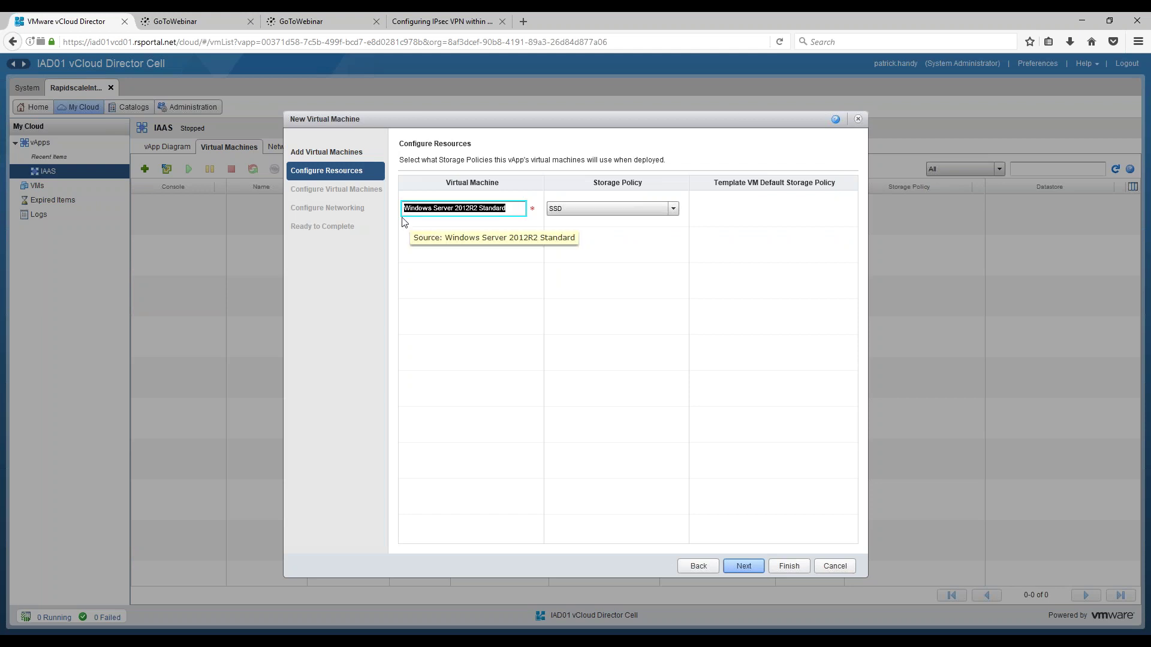
{"action": "type", "text": "IADW2K12"}
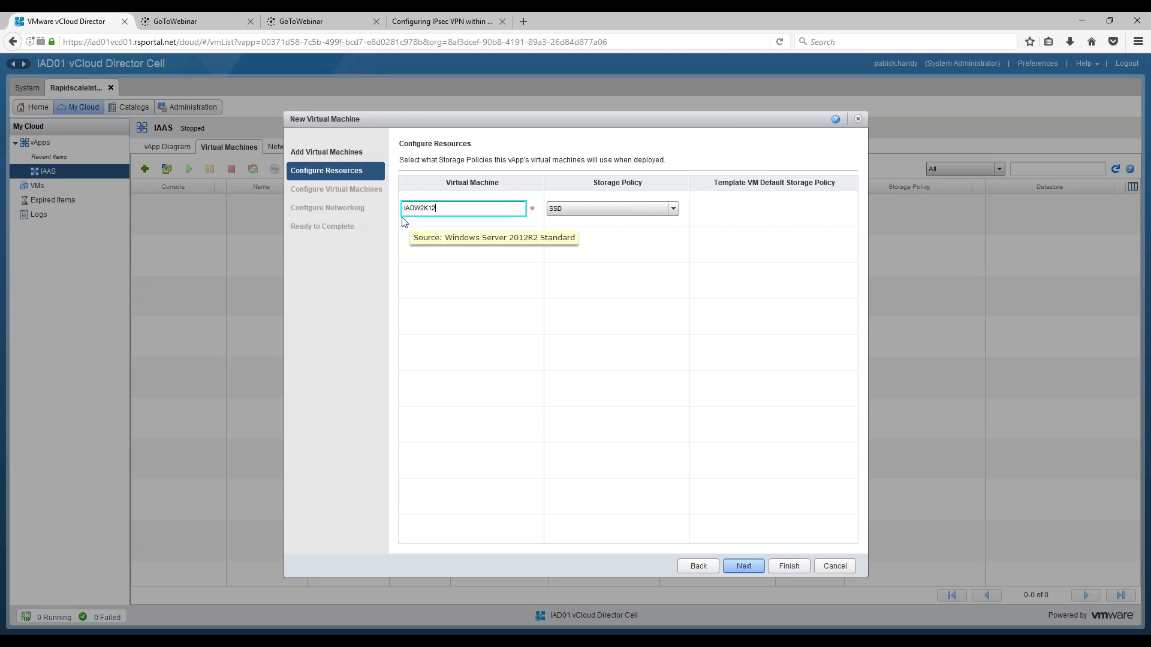
{"action": "left_click", "coordinate": [744, 567]}
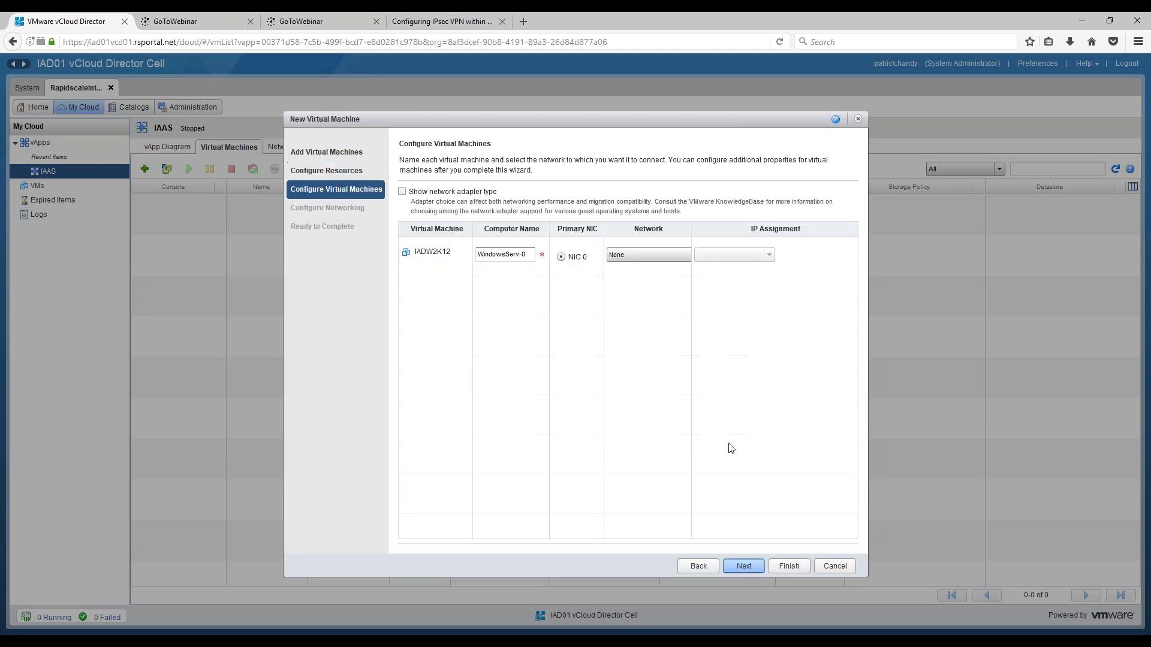
- Connect NIC 0 of IADW2K12 to the IAD01RSINTLAB-LAN network with DHCP IP assignment
{"action": "left_click", "coordinate": [676, 257]}
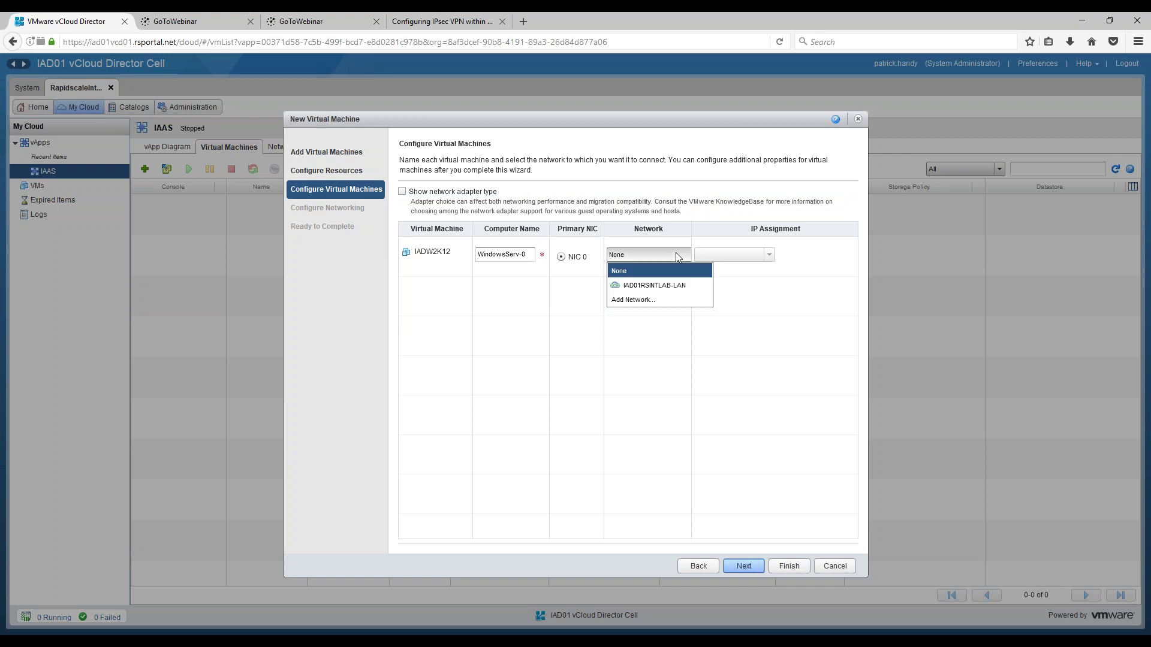
{"action": "left_click", "coordinate": [679, 286]}
{"action": "left_click", "coordinate": [769, 256]}
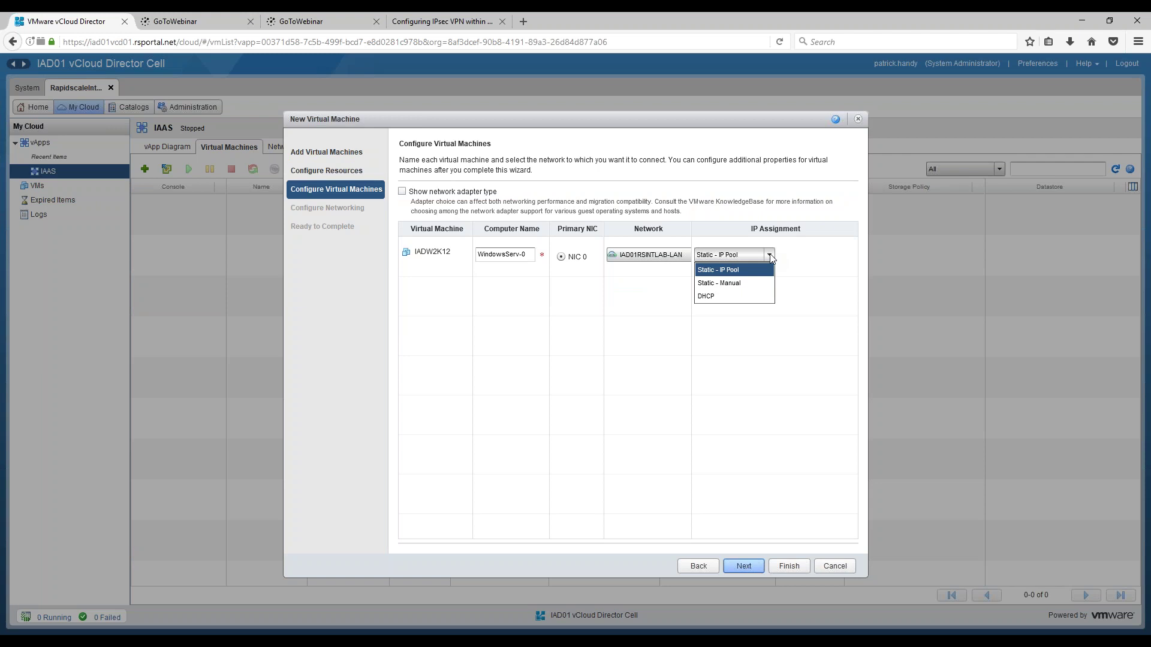
{"action": "left_click", "coordinate": [748, 299]}
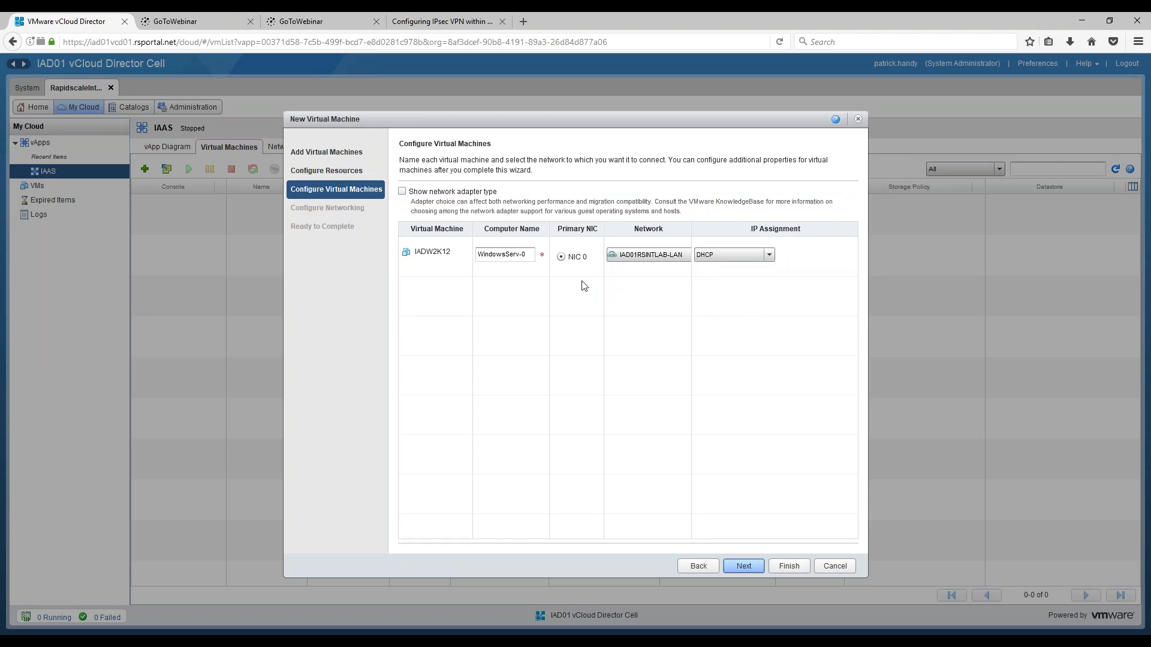
- Set the computer name to IADW2K12 and finish adding the virtual machine with the default networking settings
{"action": "left_click_drag", "start_coordinate": [530, 254], "coordinate": [462, 252]}
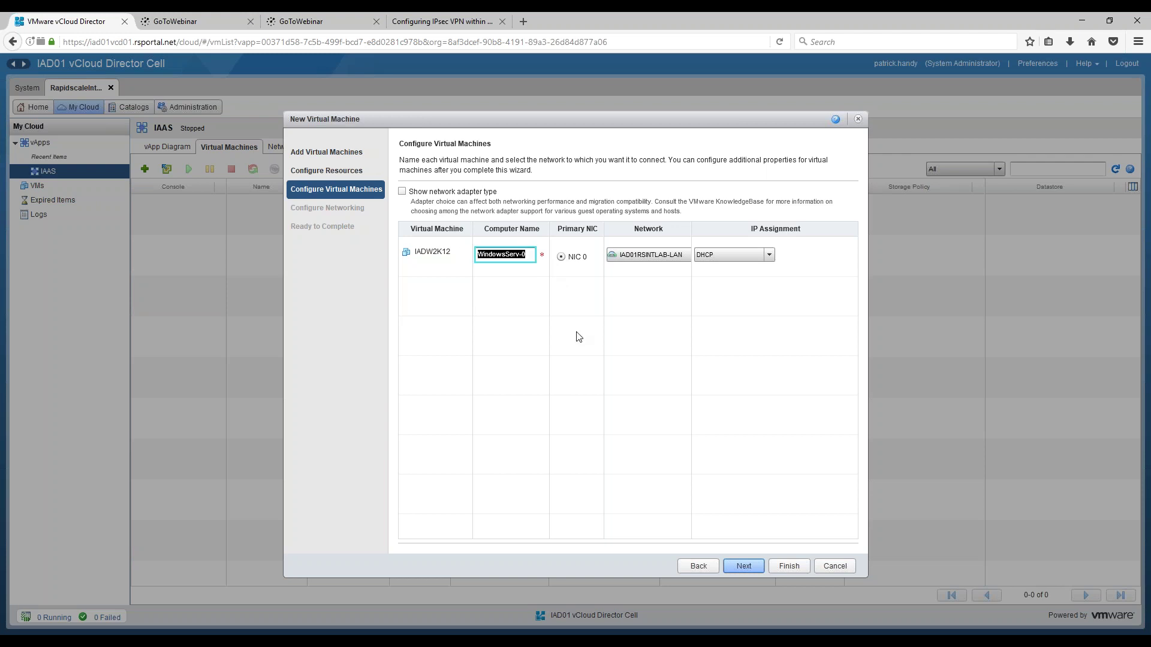
{"action": "type", "text": "IADW2K12"}
{"action": "left_click", "coordinate": [743, 566]}
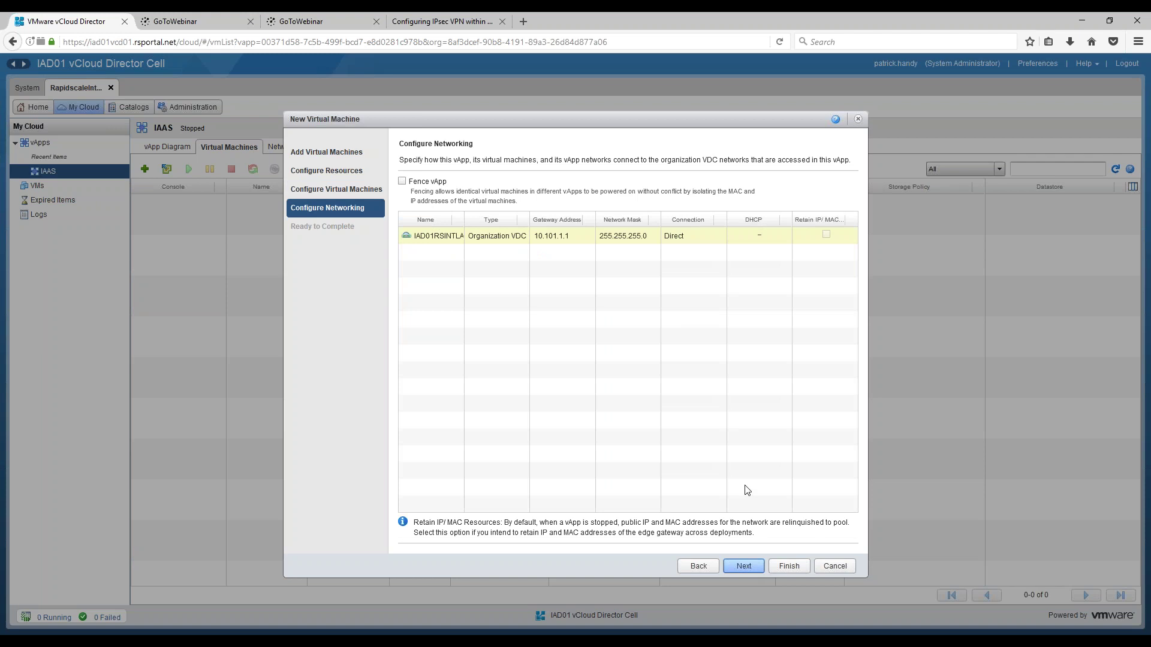
{"action": "left_click", "coordinate": [744, 566]}
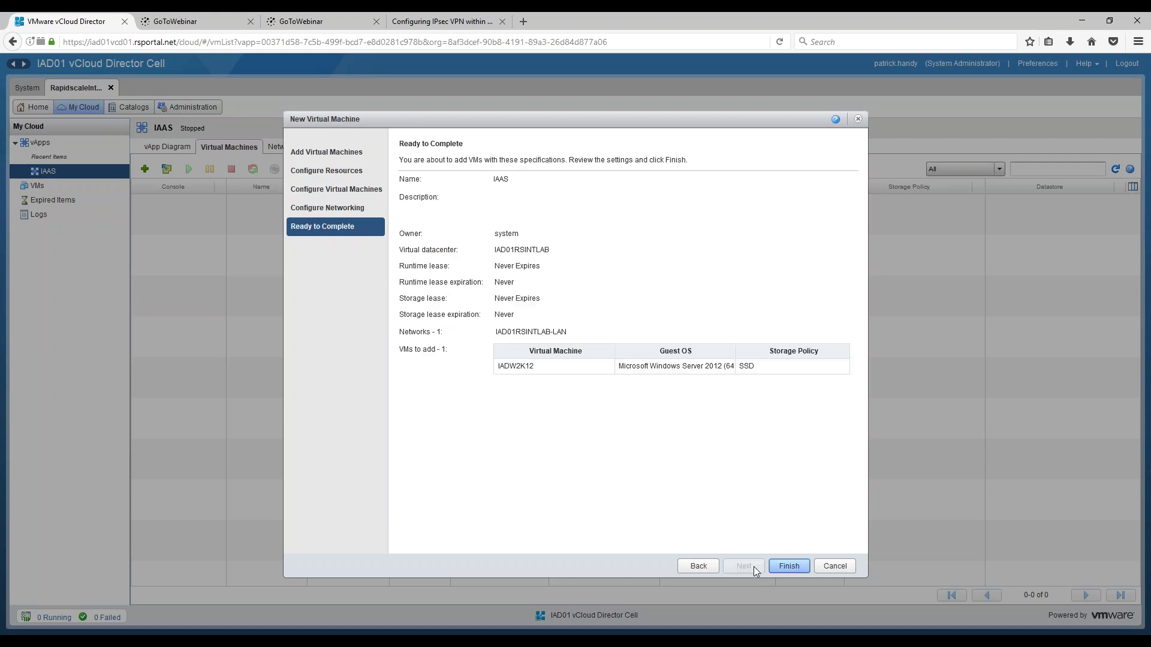
{"action": "left_click", "coordinate": [788, 566]}
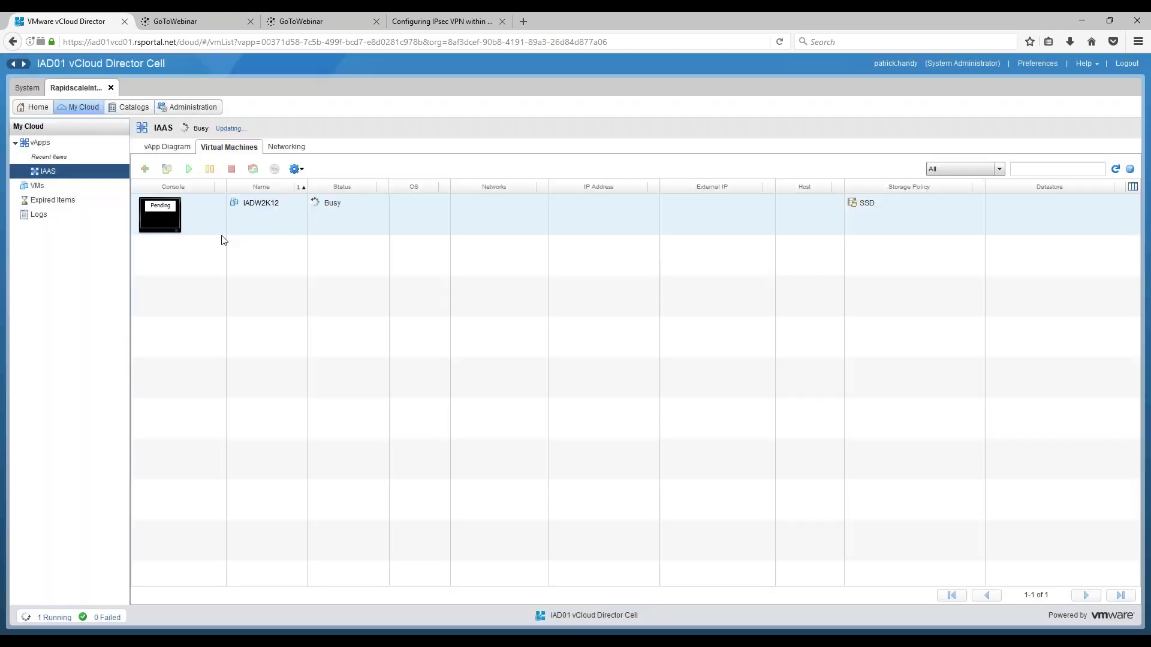
- Check the vApps list, examine the roles available for a new organization user, and close the form without creating one
{"action": "left_click", "coordinate": [49, 142]}
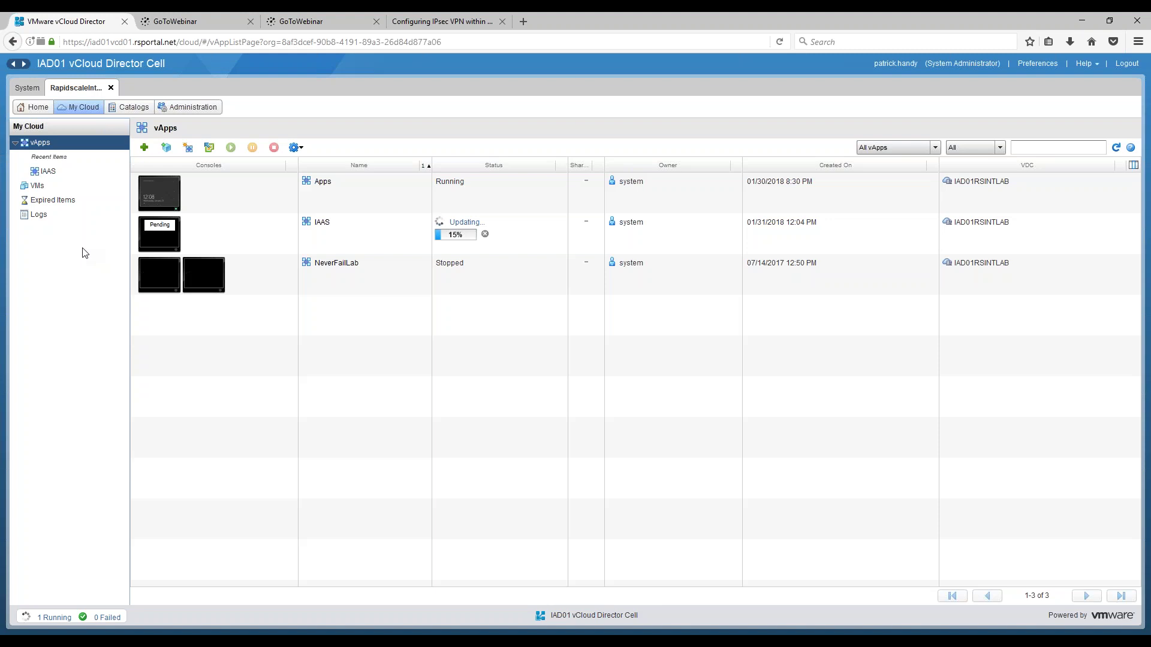
{"action": "left_click", "coordinate": [189, 107]}
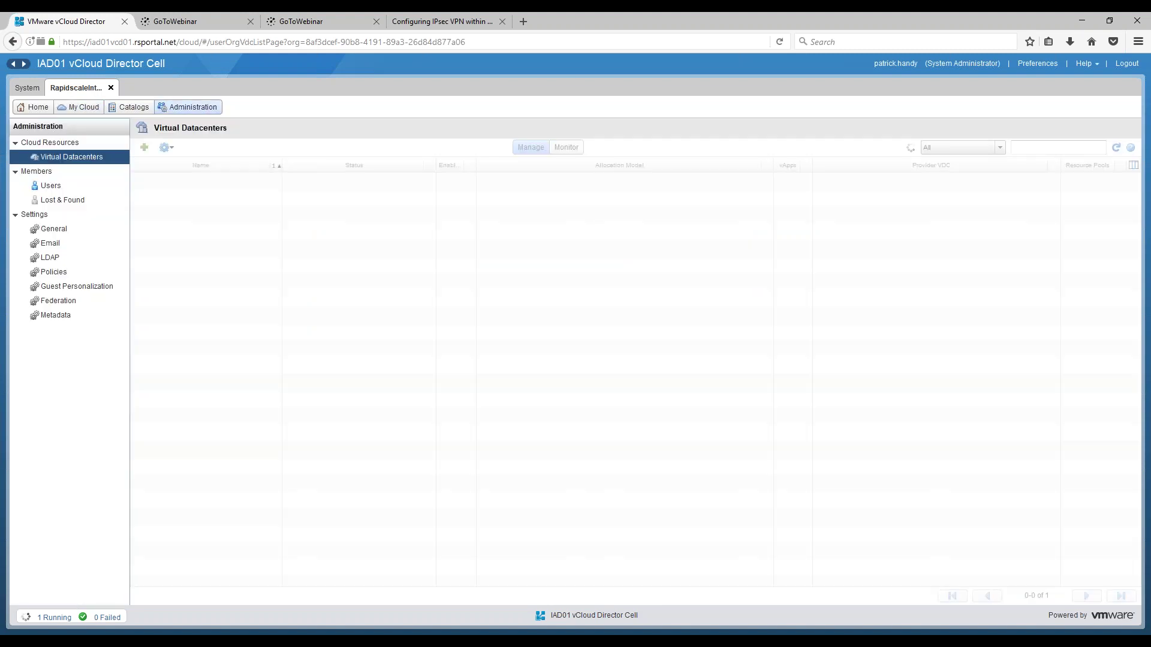
{"action": "left_click", "coordinate": [67, 189]}
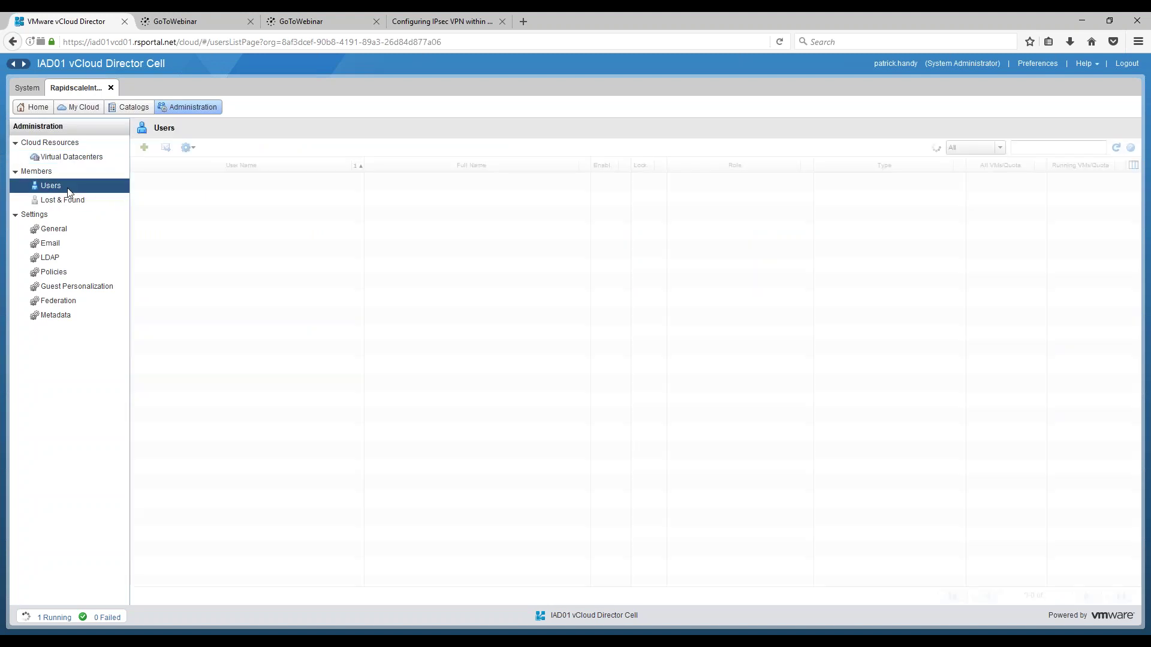
{"action": "left_click", "coordinate": [145, 149]}
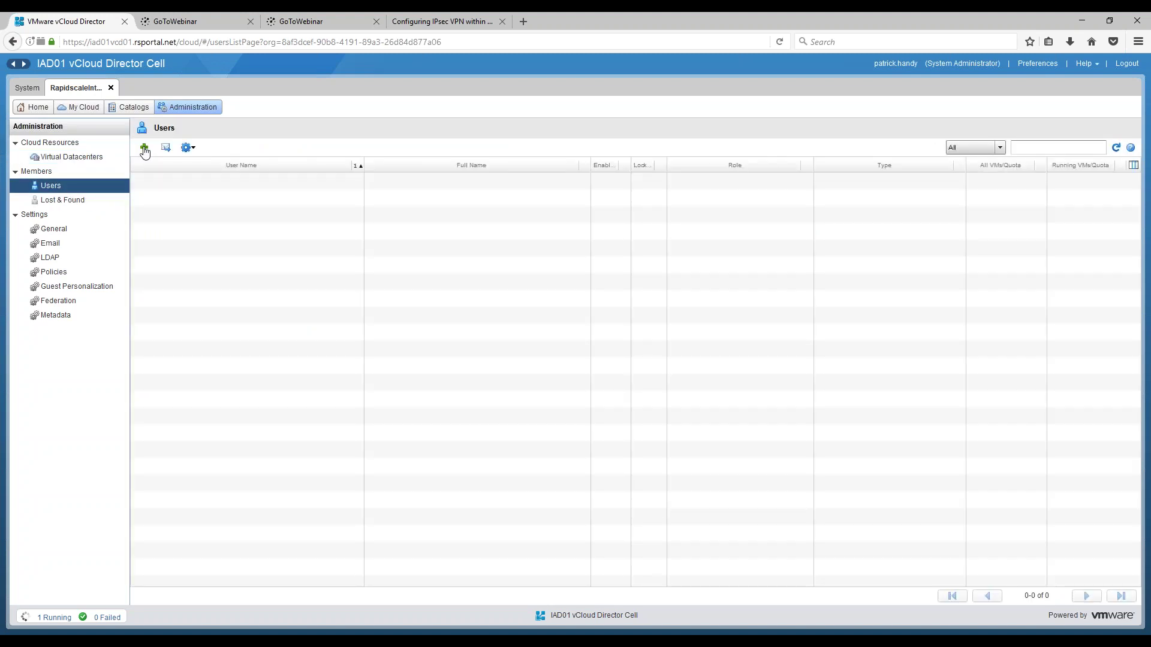
{"action": "left_click", "coordinate": [604, 214]}
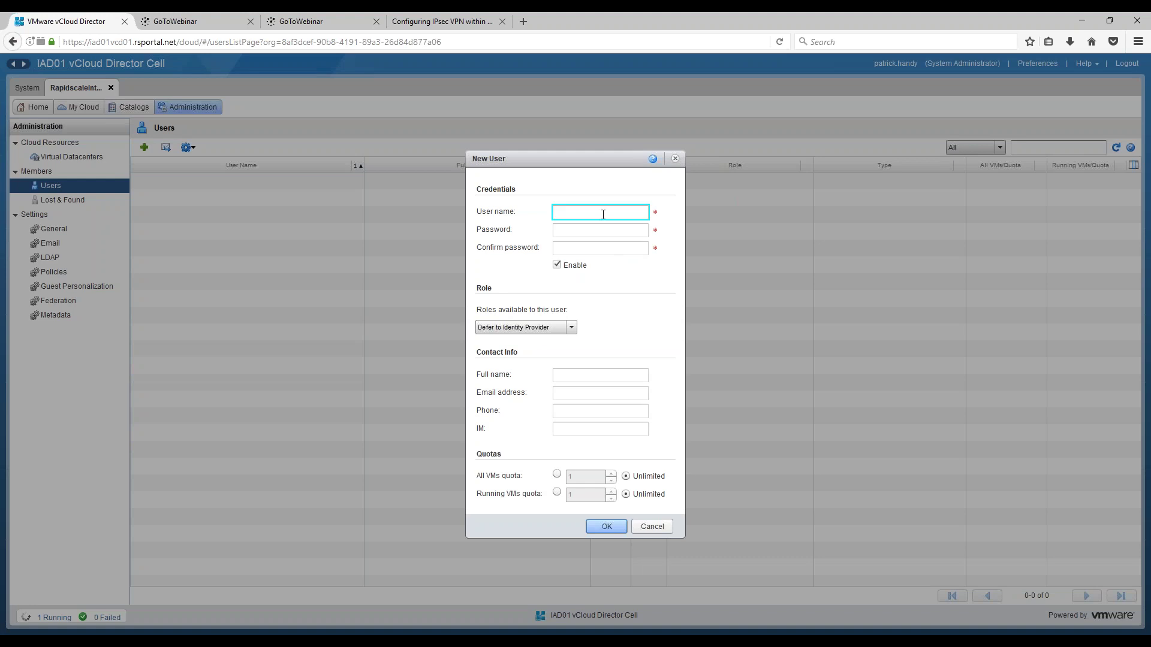
{"action": "left_click", "coordinate": [571, 328]}
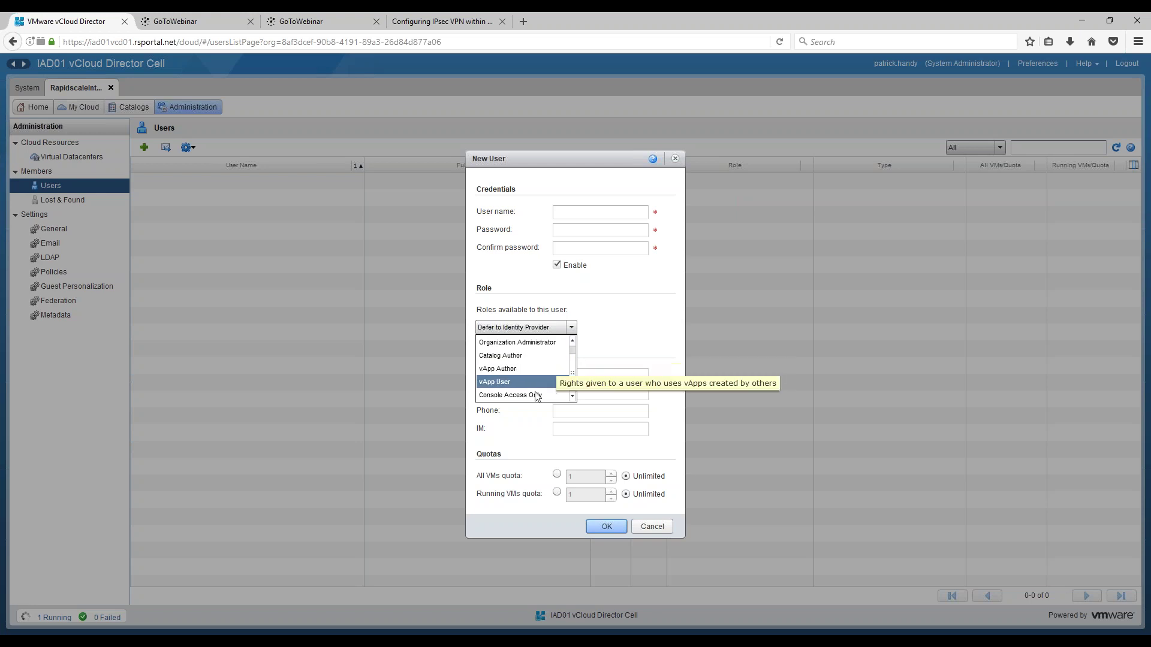
{"action": "scroll", "coordinate": [536, 397], "scroll_direction": "down", "scroll_amount": 1}
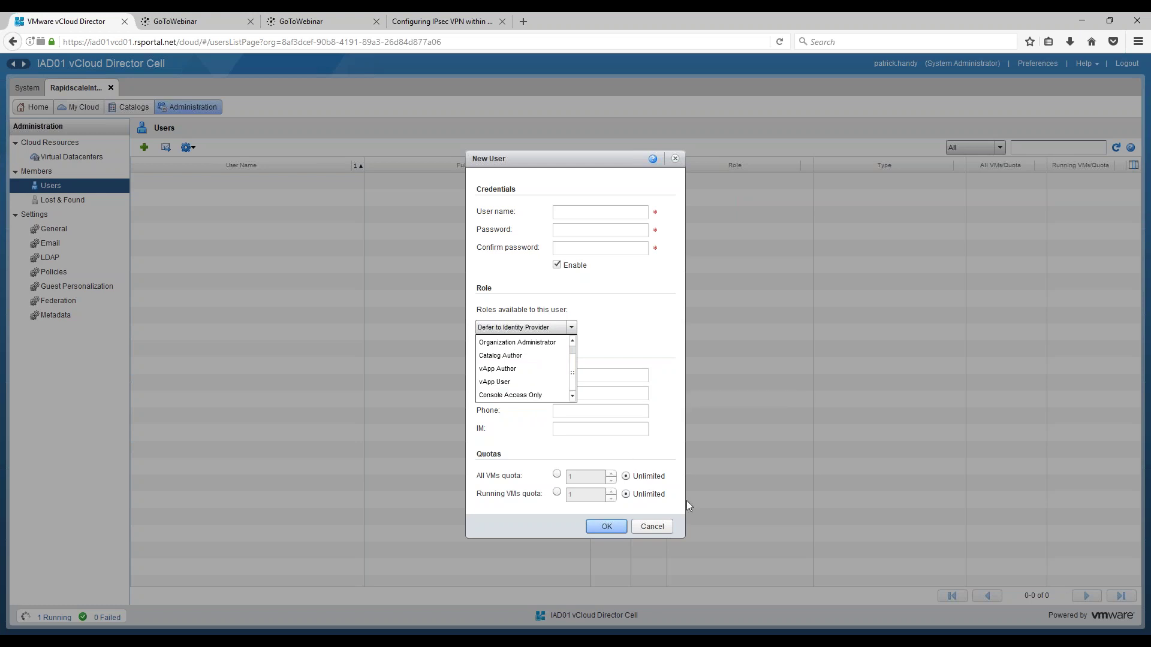
{"action": "left_click", "coordinate": [664, 529]}
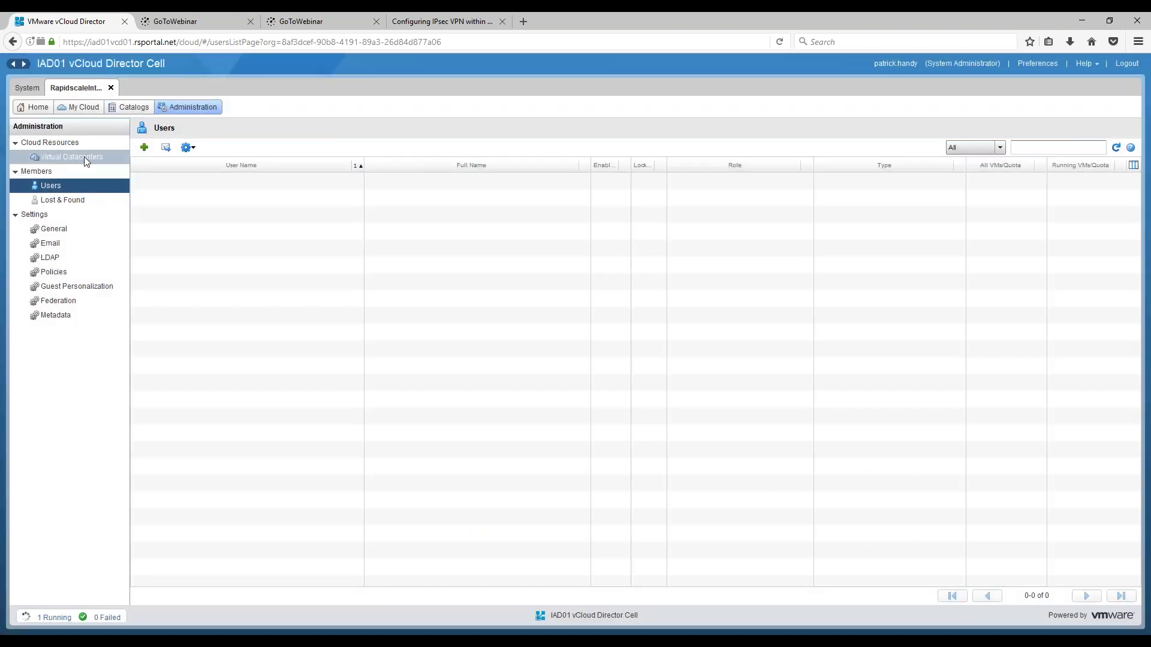
- Review the Apps vApp's virtual machines and its general properties, leaving the properties unchanged
{"action": "left_click", "coordinate": [85, 107]}
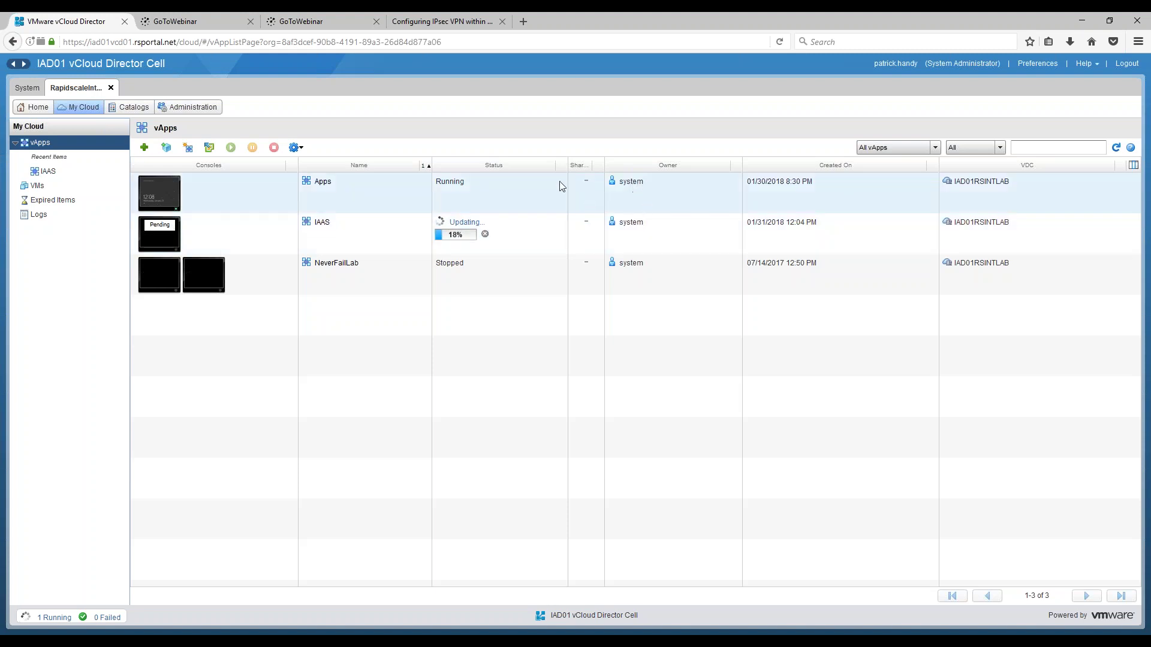
{"action": "left_click", "coordinate": [325, 182]}
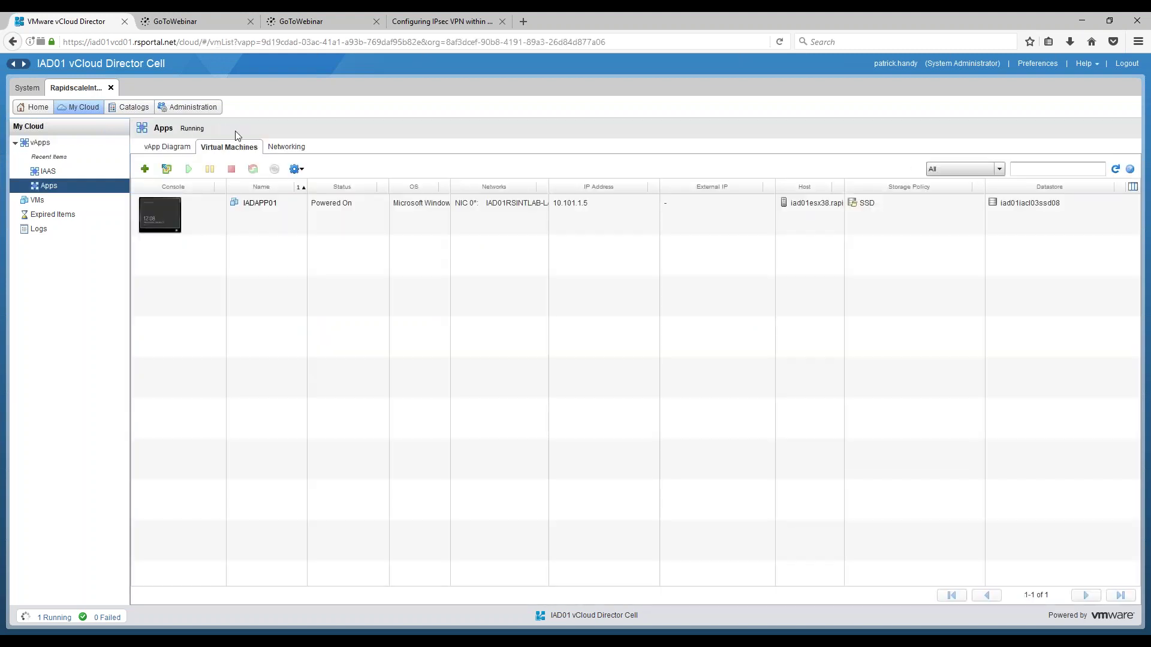
{"action": "left_click", "coordinate": [53, 143]}
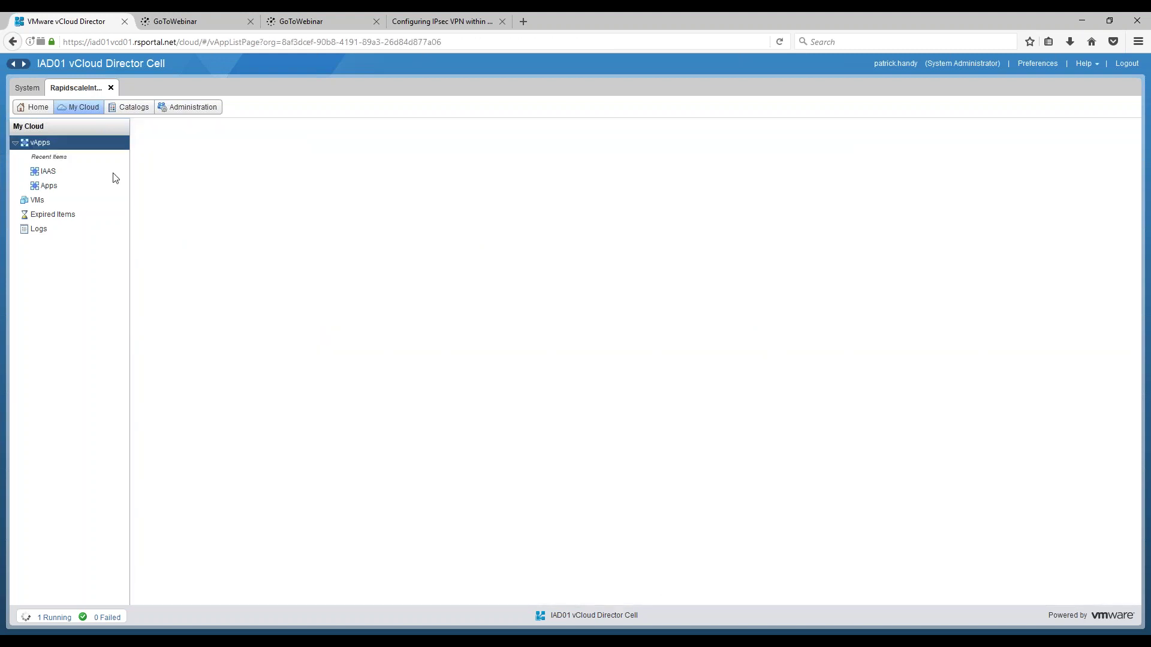
{"action": "right_click", "coordinate": [324, 183]}
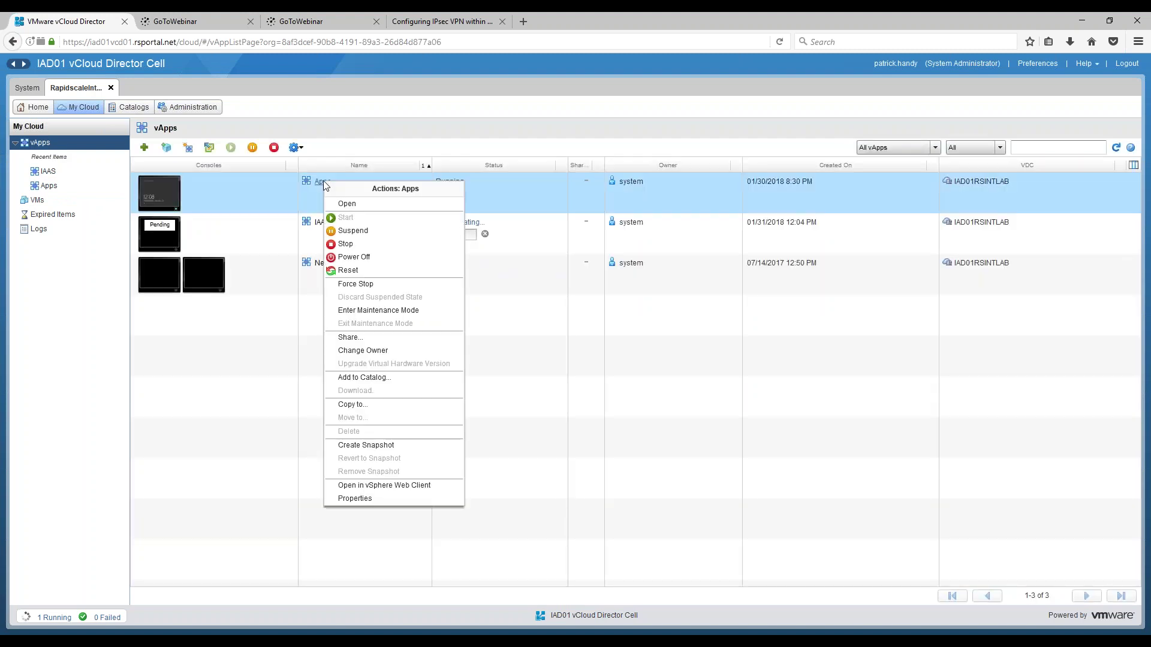
{"action": "left_click", "coordinate": [401, 500]}
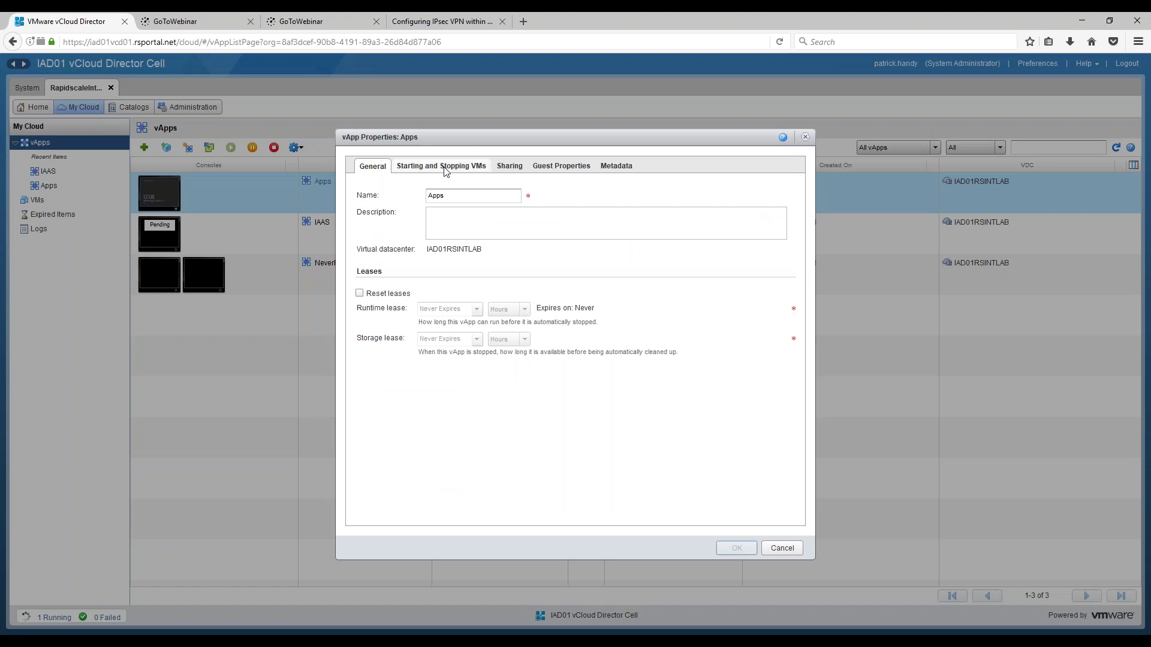
{"action": "left_click", "coordinate": [805, 137]}
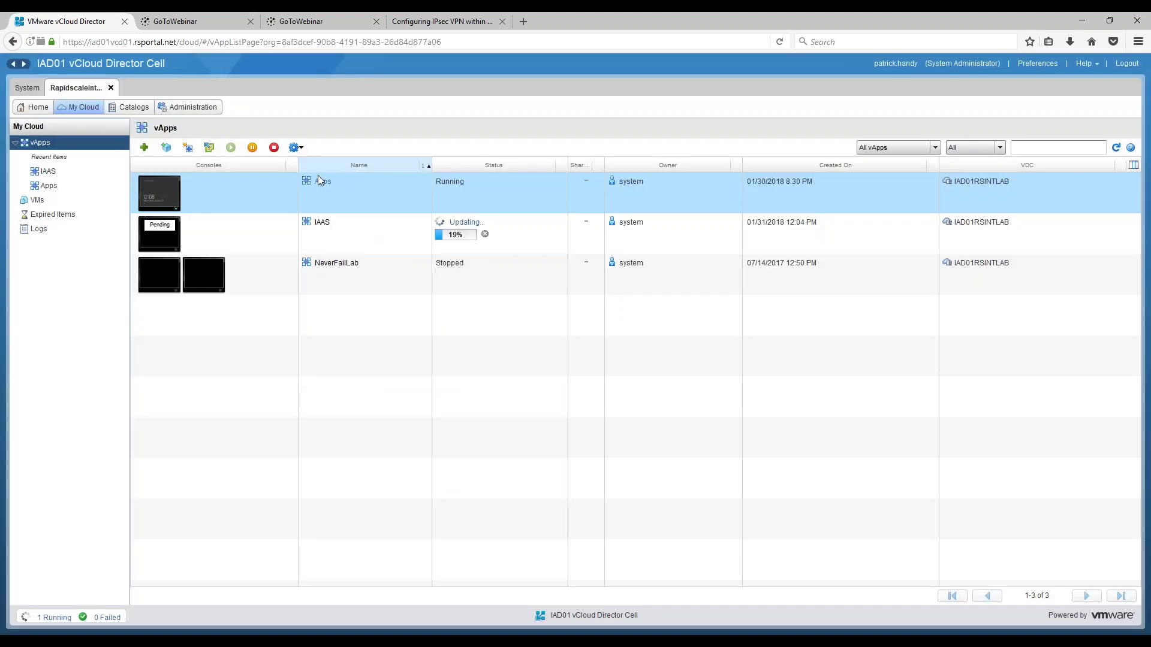
- View the Change Owner options for the Apps vApp without assigning an owner, and refresh the vApps list
{"action": "right_click", "coordinate": [327, 181]}
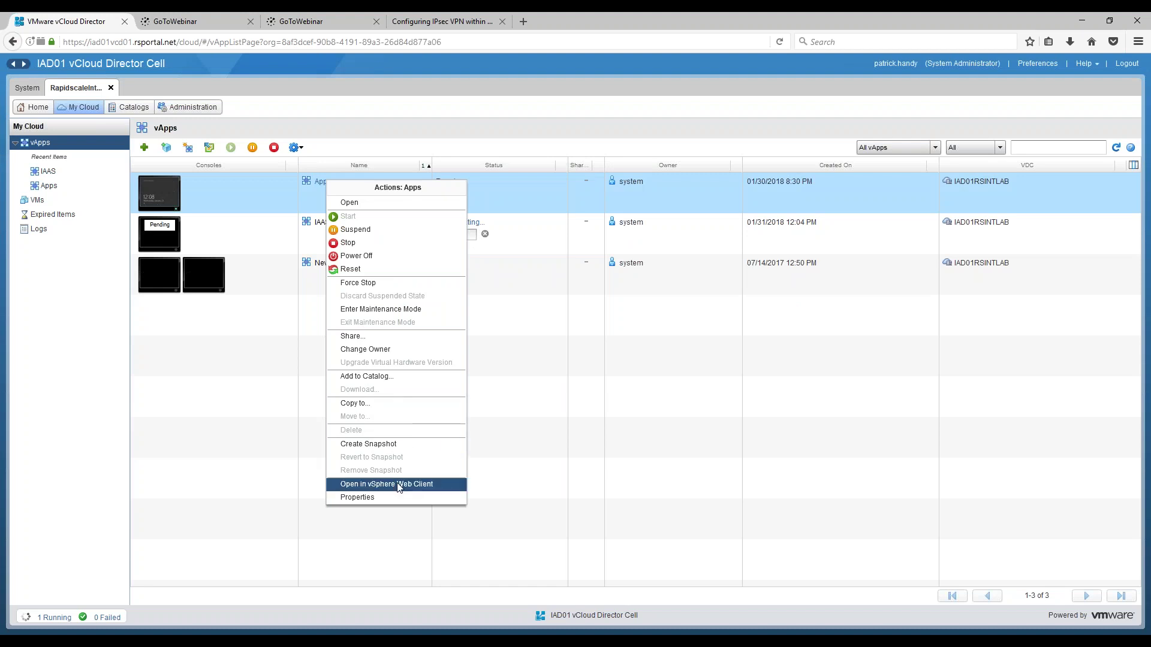
{"action": "left_click", "coordinate": [385, 351]}
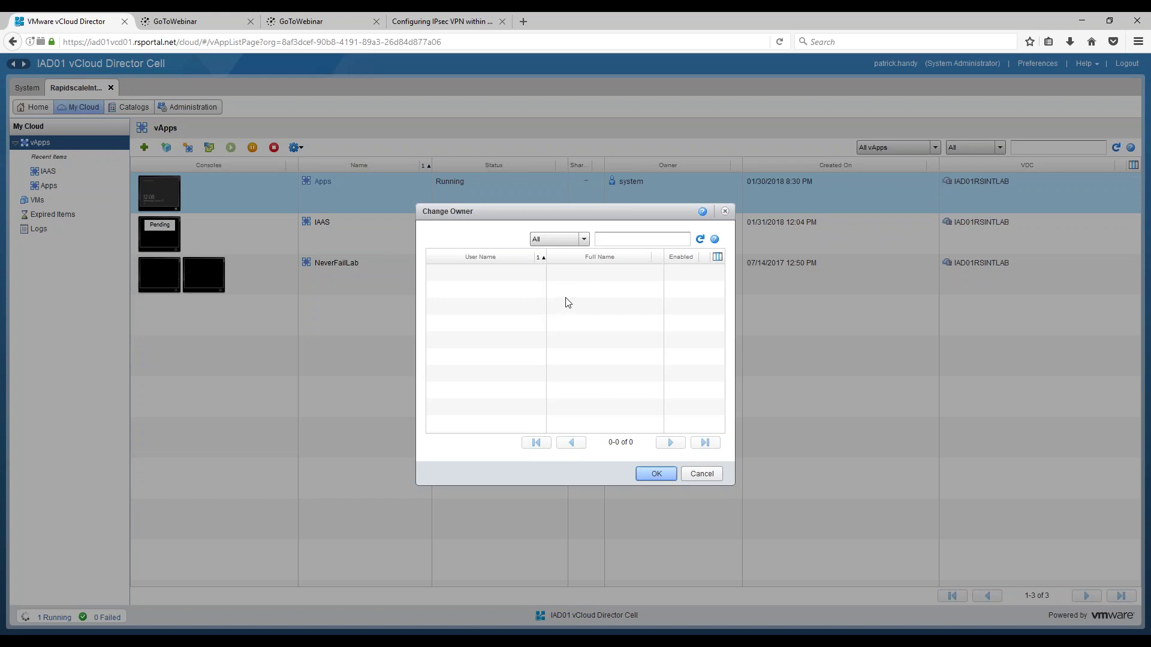
{"action": "left_click", "coordinate": [725, 212]}
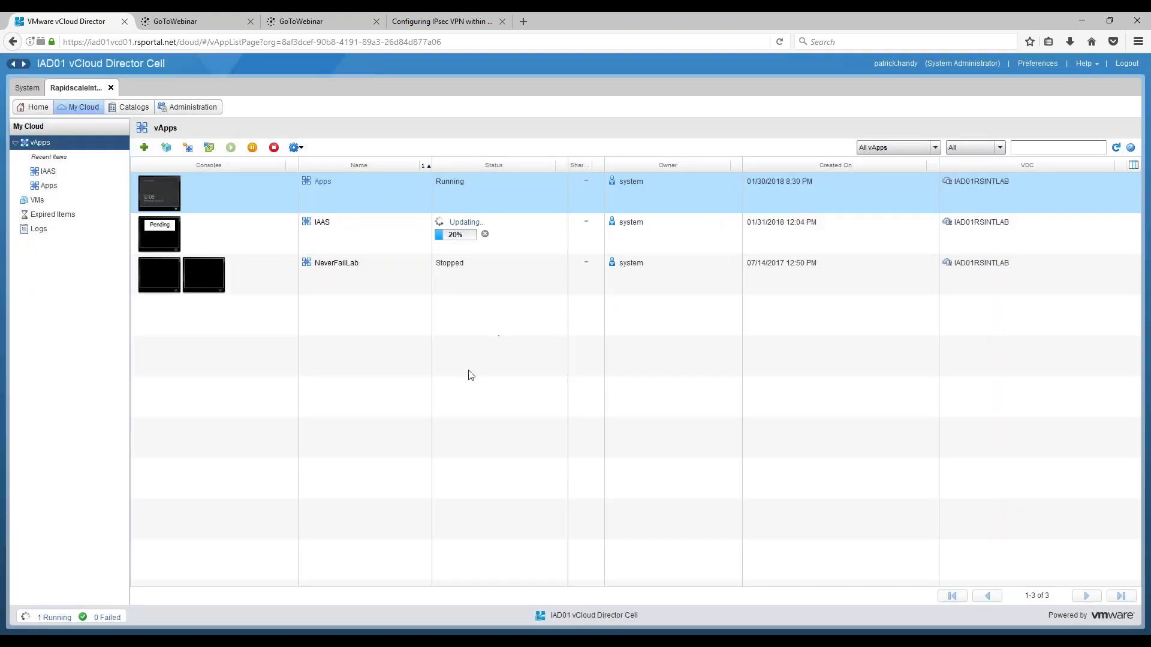
{"action": "left_click", "coordinate": [1115, 148]}
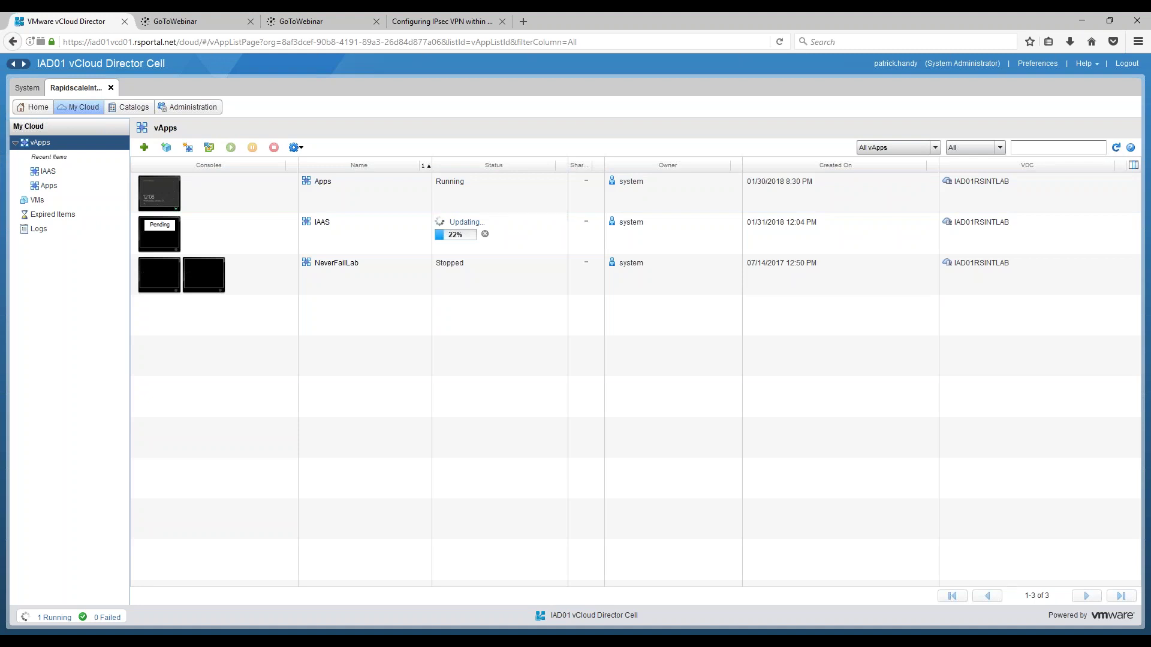
{"action": "left_click", "coordinate": [1116, 149]}
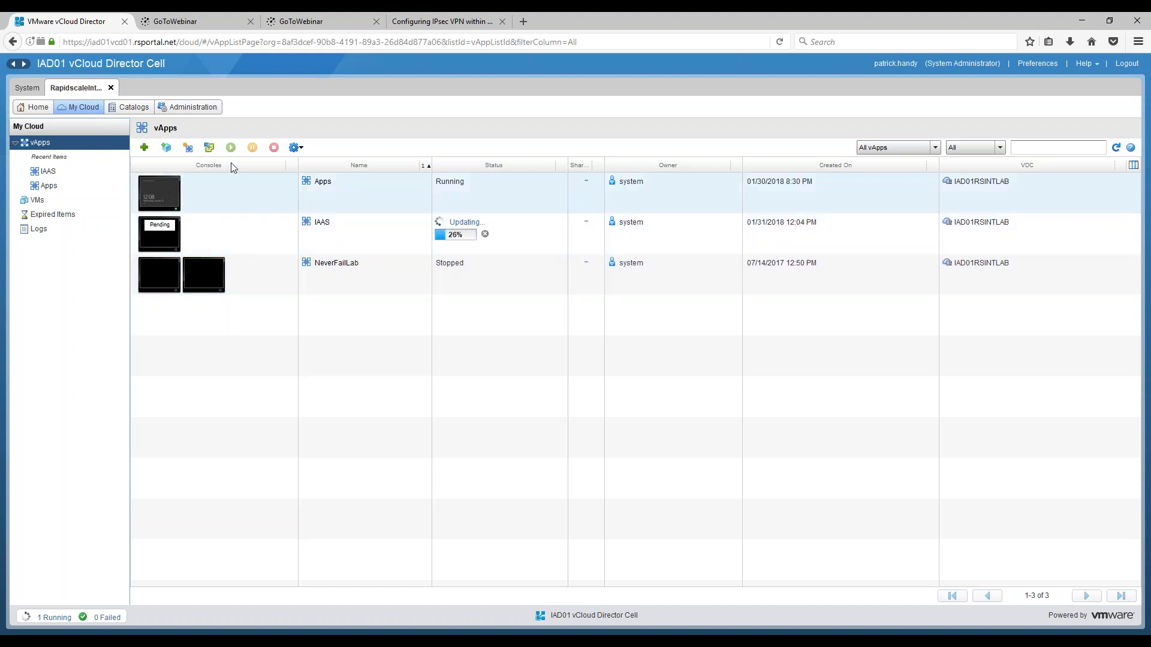
- Open the edge gateway services configuration for the IAD01RSINTLAB gateway in the organization's IAD01RSINTLAB virtual datacenter
{"action": "left_click", "coordinate": [189, 109]}
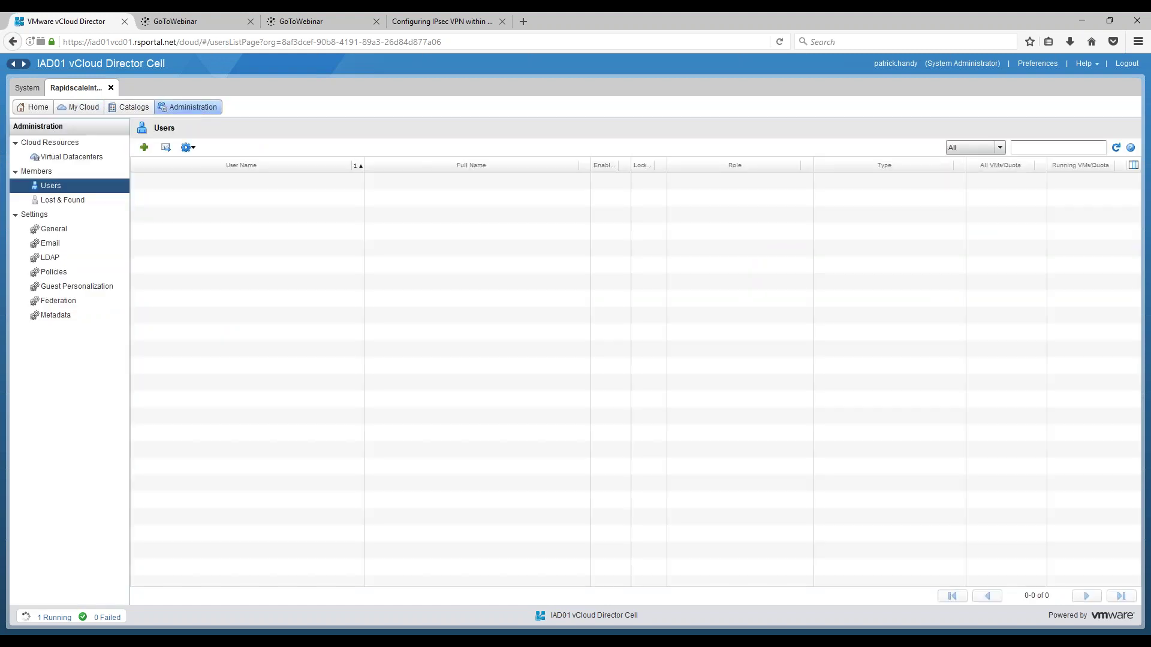
{"action": "left_click", "coordinate": [64, 157]}
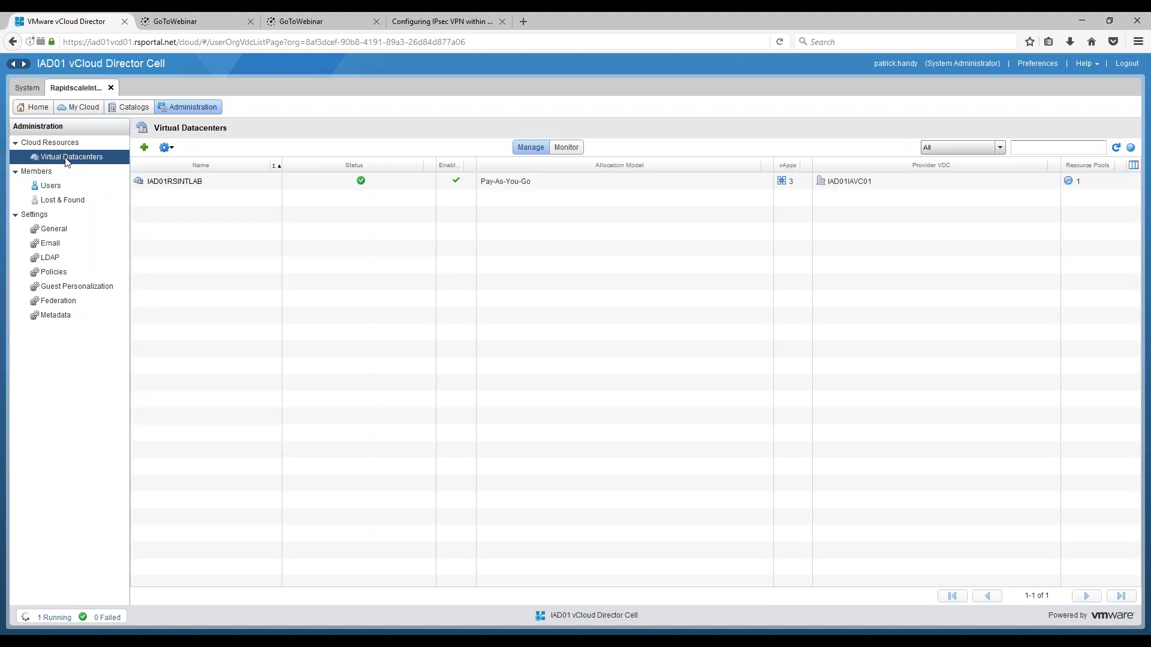
{"action": "left_click", "coordinate": [188, 184]}
{"action": "left_click", "coordinate": [175, 181]}
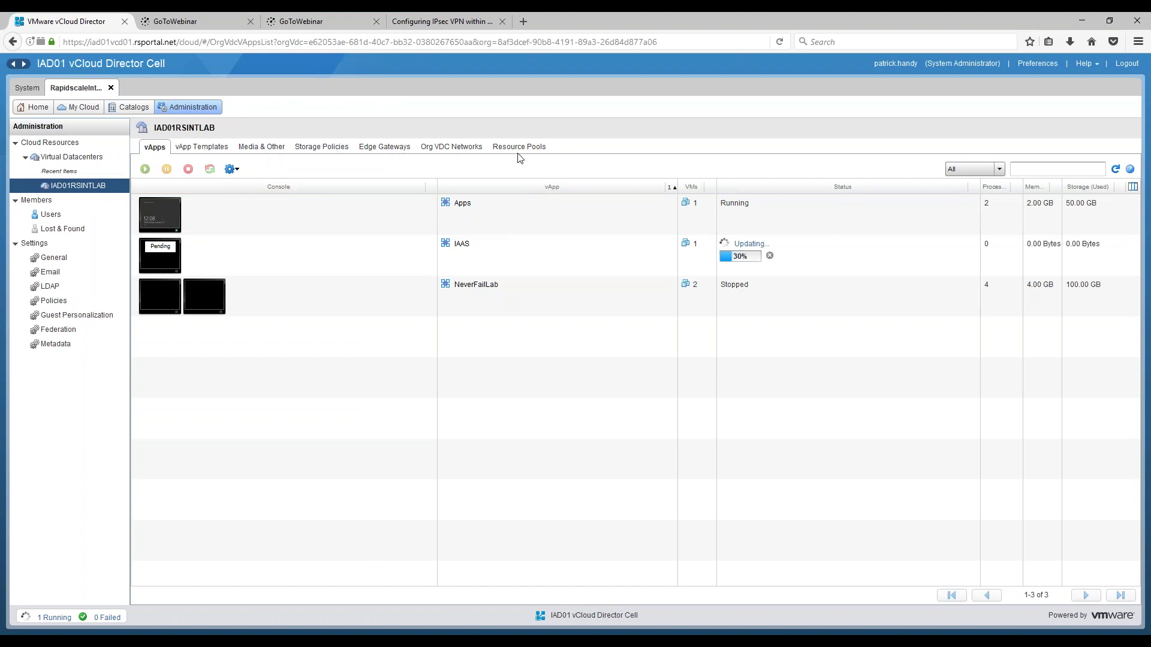
{"action": "left_click", "coordinate": [391, 151]}
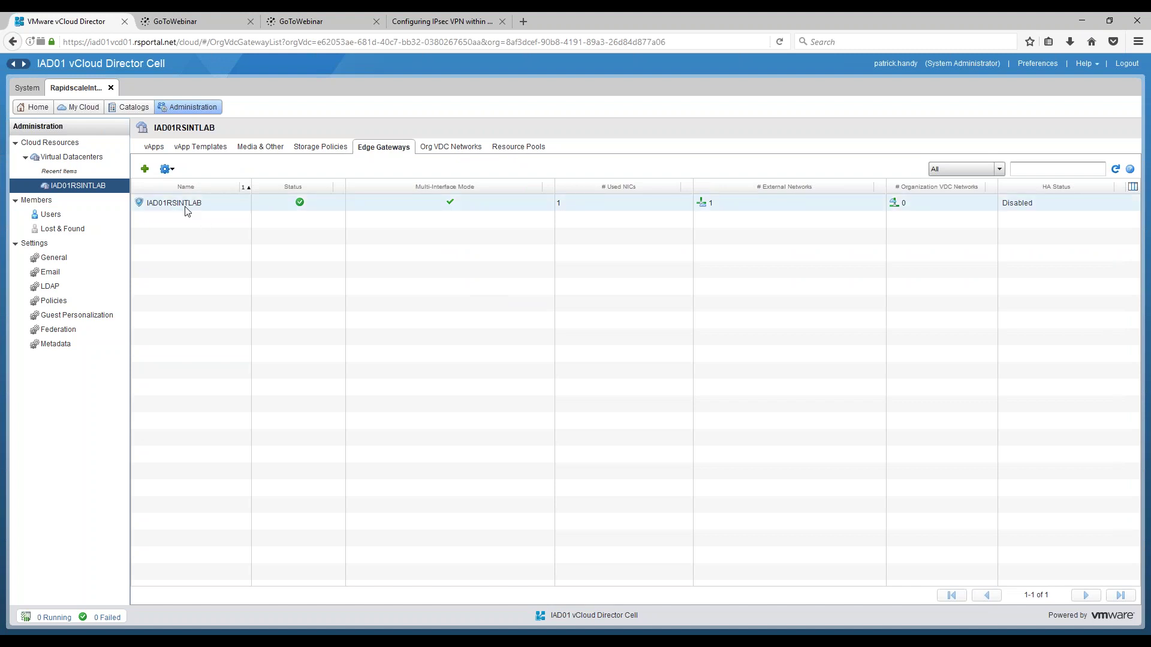
{"action": "right_click", "coordinate": [187, 208]}
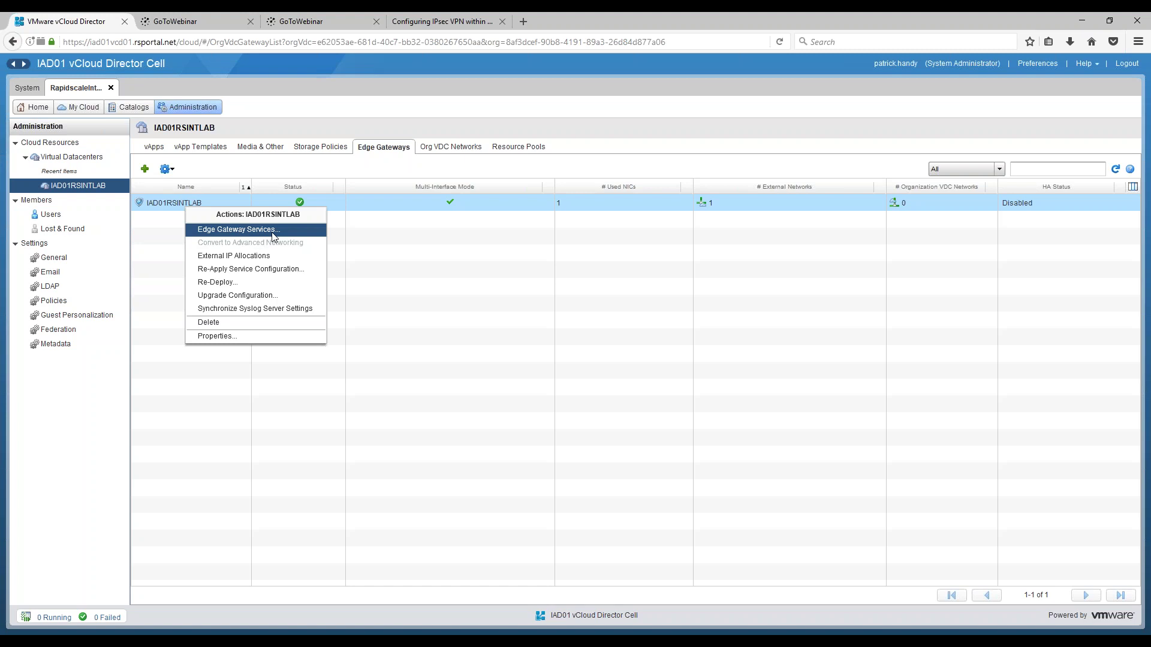
{"action": "left_click", "coordinate": [274, 232]}
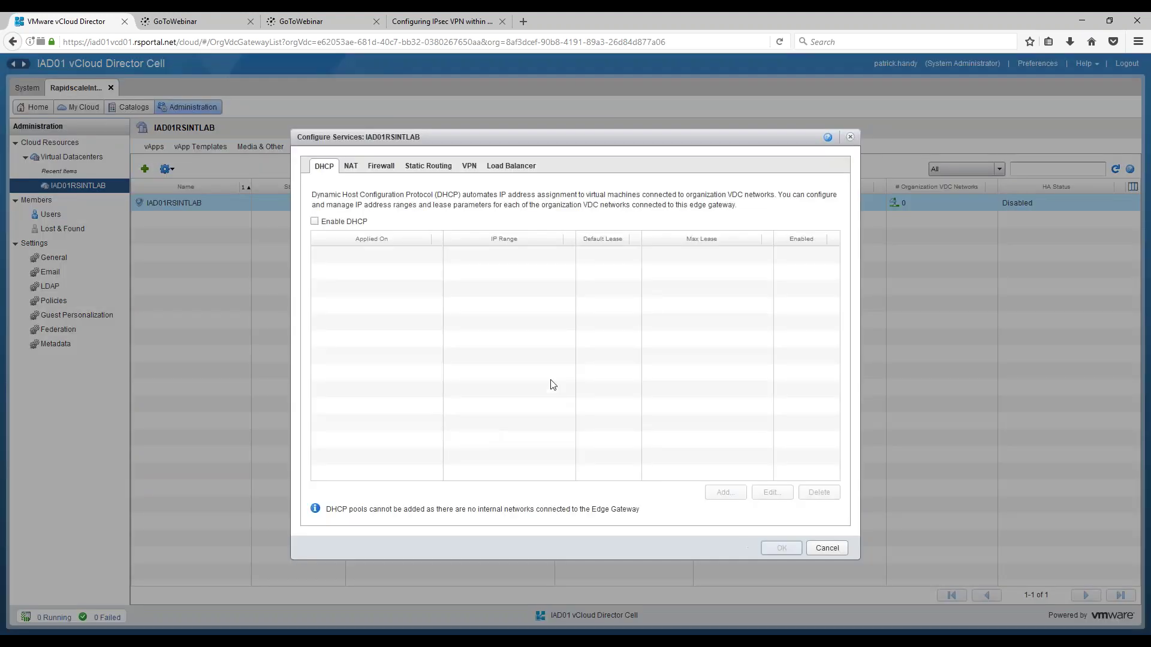
- Review the edge gateway's NAT, firewall, static routing and VPN settings, widening the NAT list's Applied On column
{"action": "left_click", "coordinate": [351, 167]}
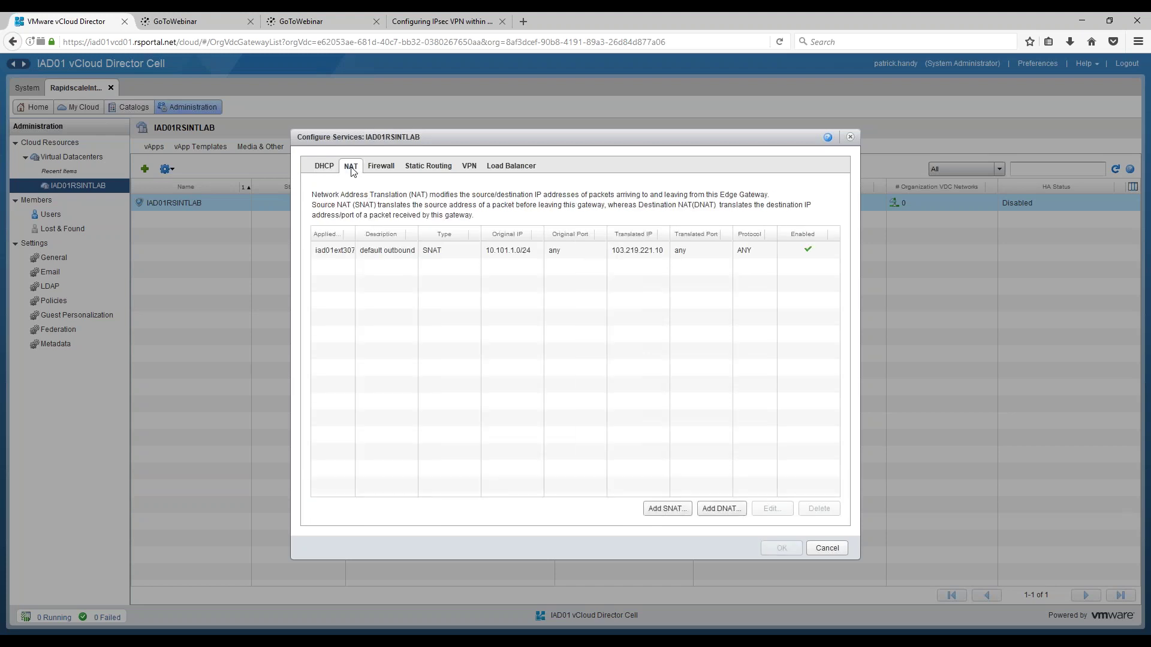
{"action": "left_click_drag", "start_coordinate": [355, 234], "coordinate": [378, 235]}
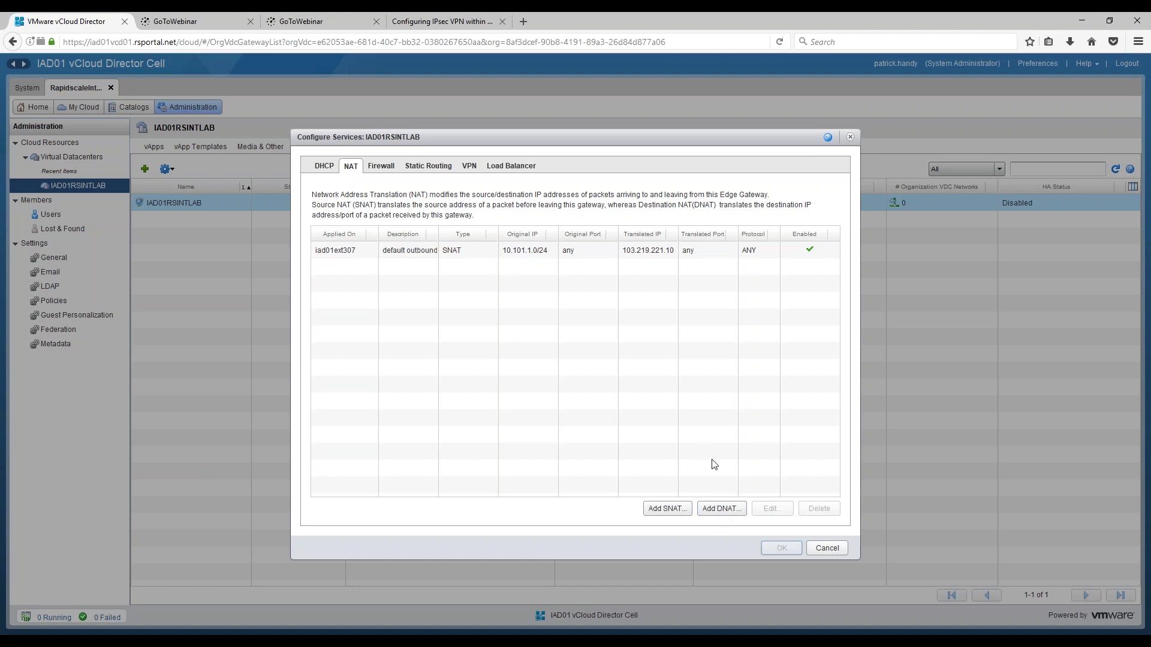
{"action": "left_click", "coordinate": [384, 167]}
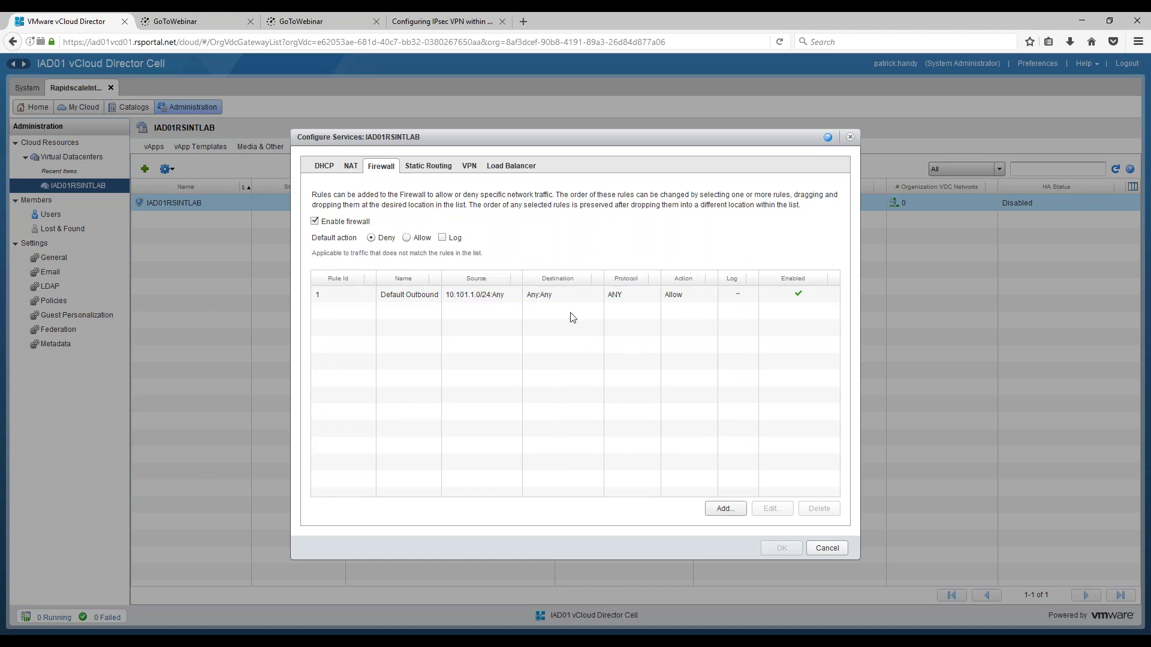
{"action": "left_click", "coordinate": [437, 171]}
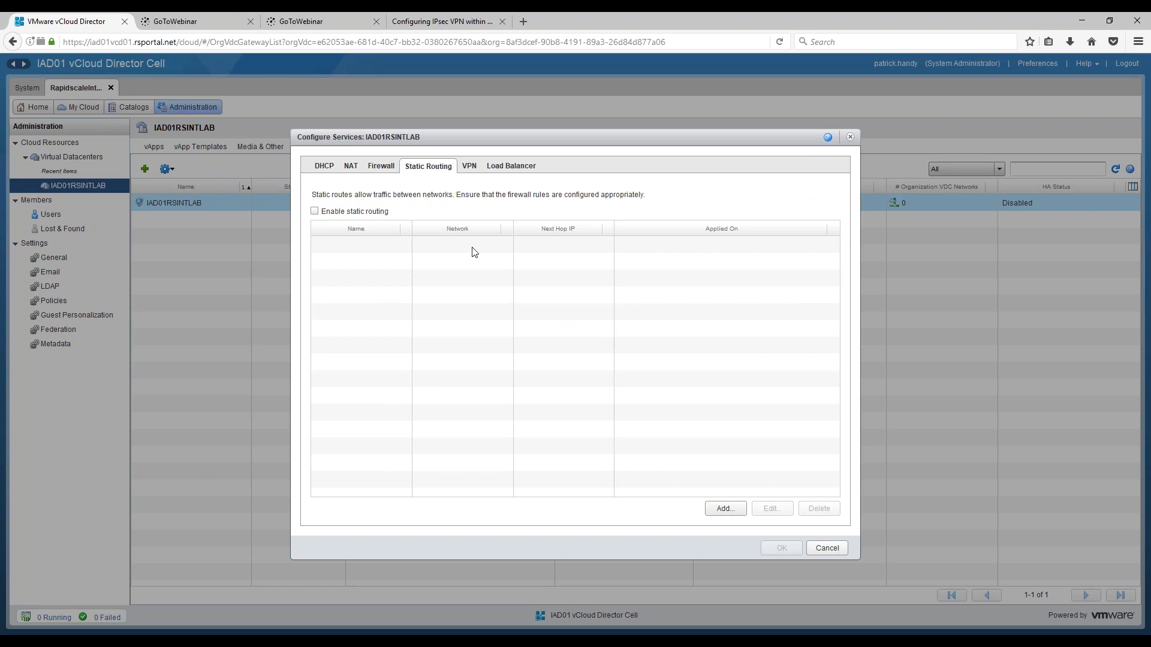
{"action": "left_click", "coordinate": [473, 170]}
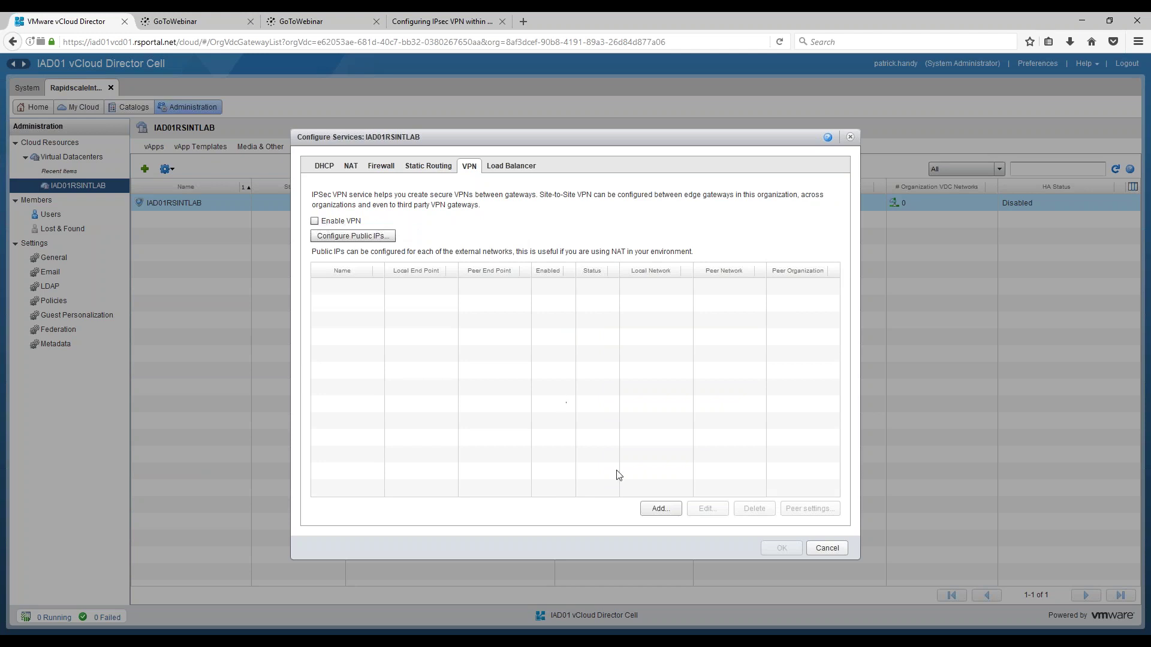
- Start a site-to-site VPN configuration named Corp that establishes the VPN to a remote network
{"action": "left_click", "coordinate": [659, 508]}
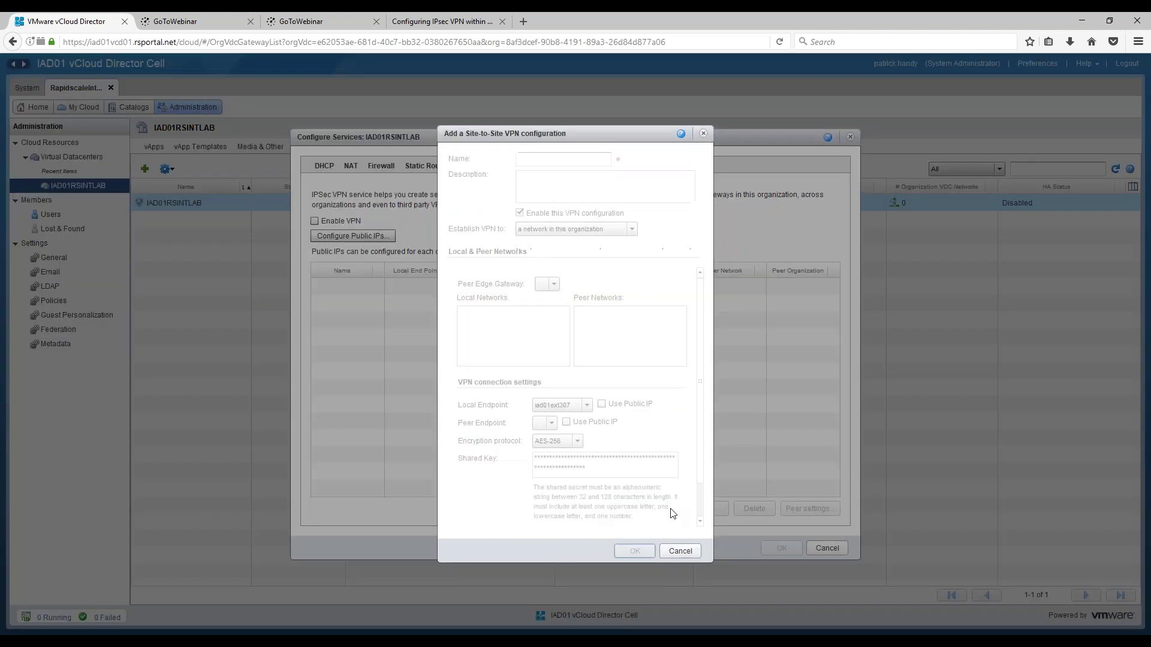
{"action": "left_click", "coordinate": [538, 158]}
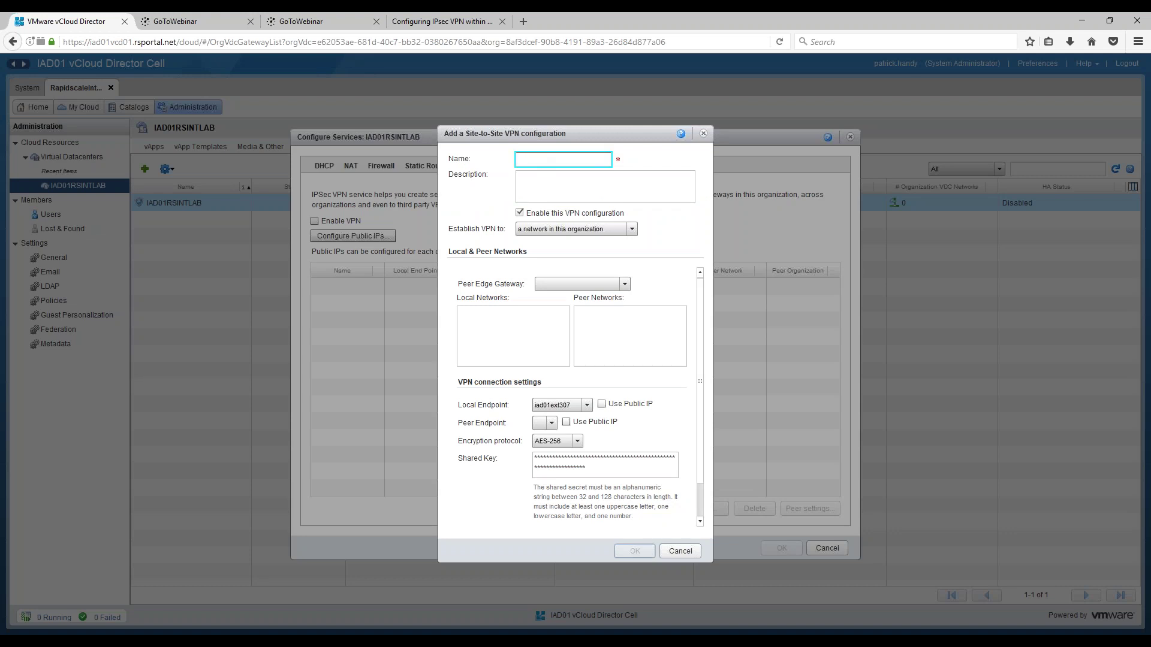
{"action": "type", "text": "co"}
{"action": "key", "text": "BackSpace"}
{"action": "key", "text": "BackSpace"}
{"action": "key", "text": "BackSpace"}
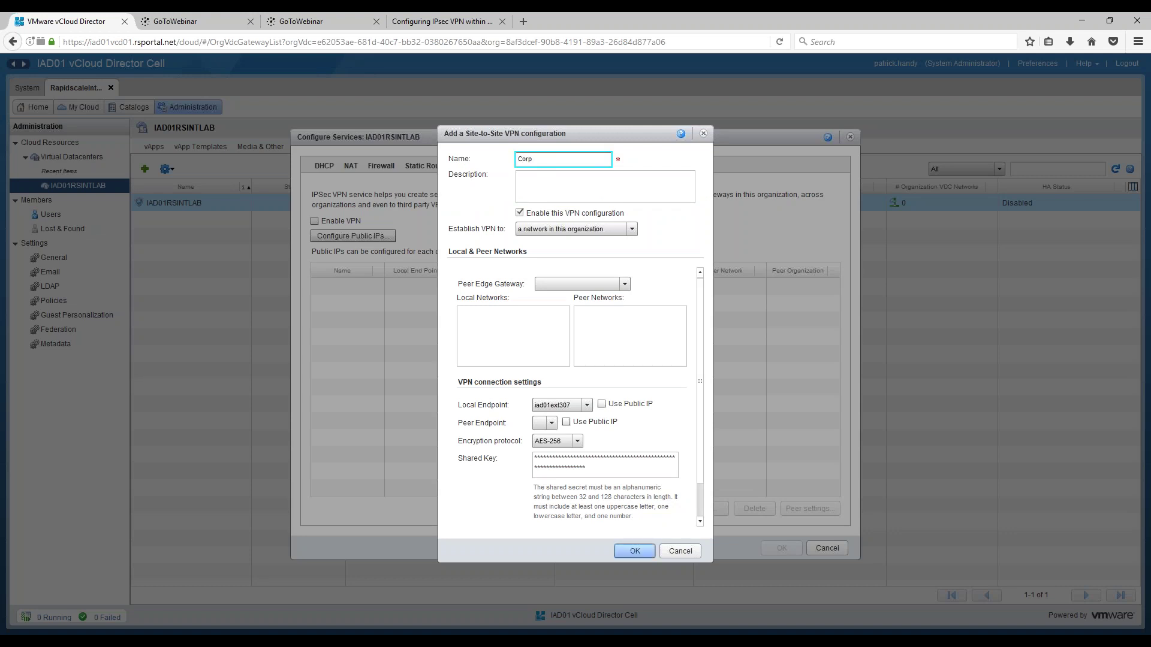
{"action": "left_click", "coordinate": [575, 181]}
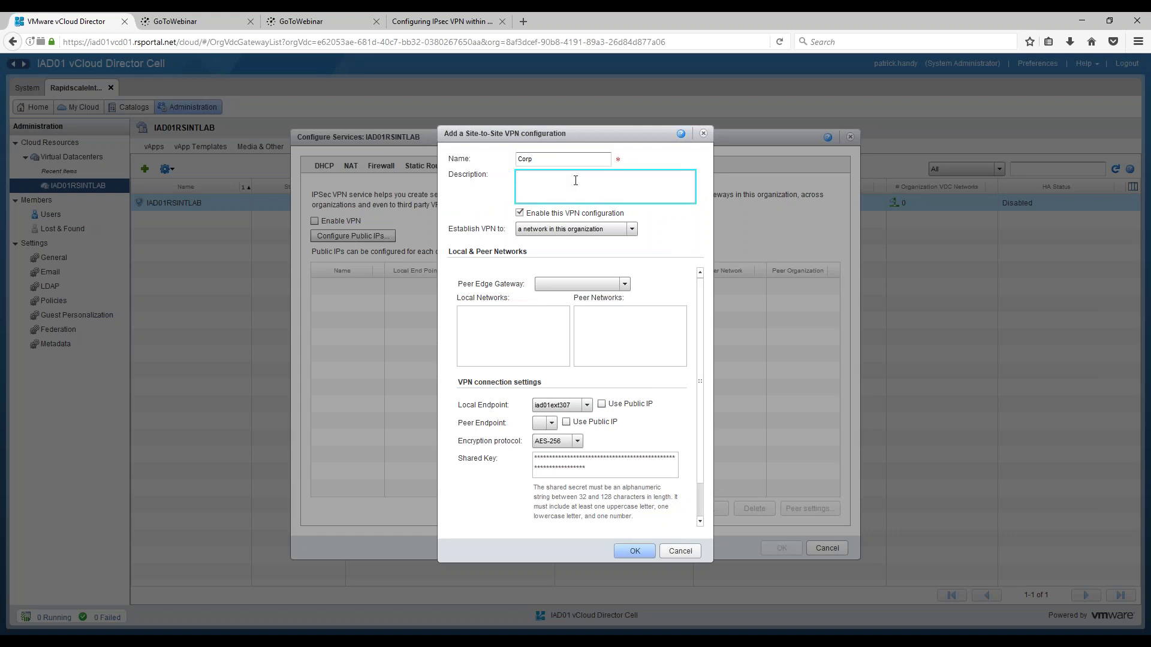
{"action": "left_click", "coordinate": [626, 230]}
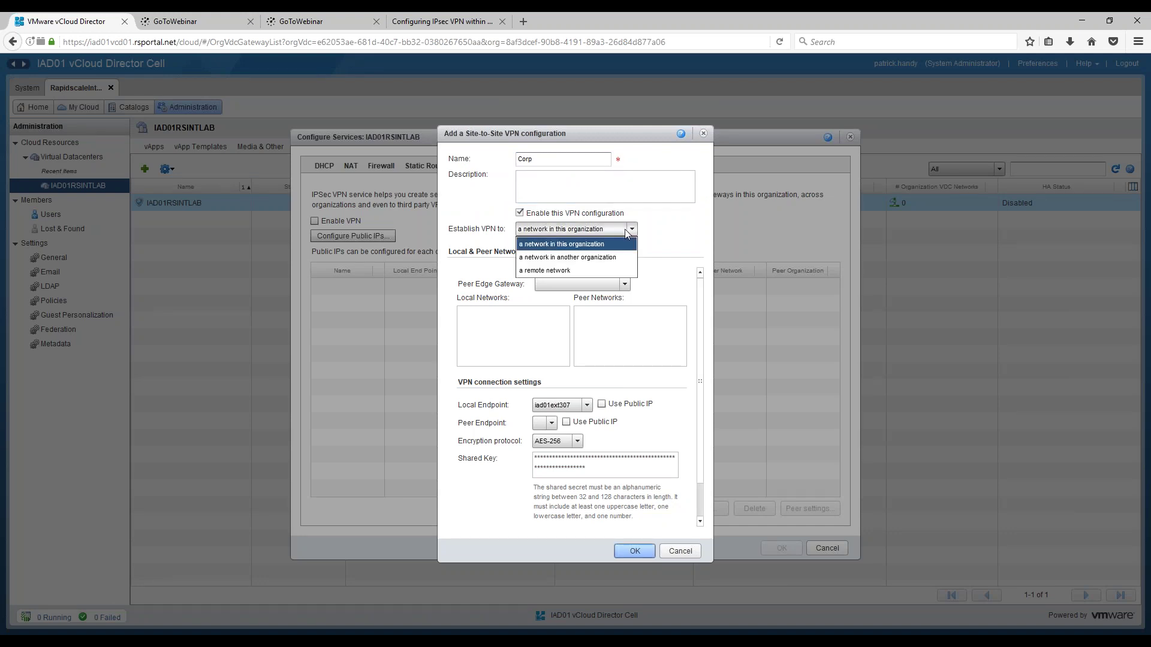
{"action": "left_click", "coordinate": [609, 270]}
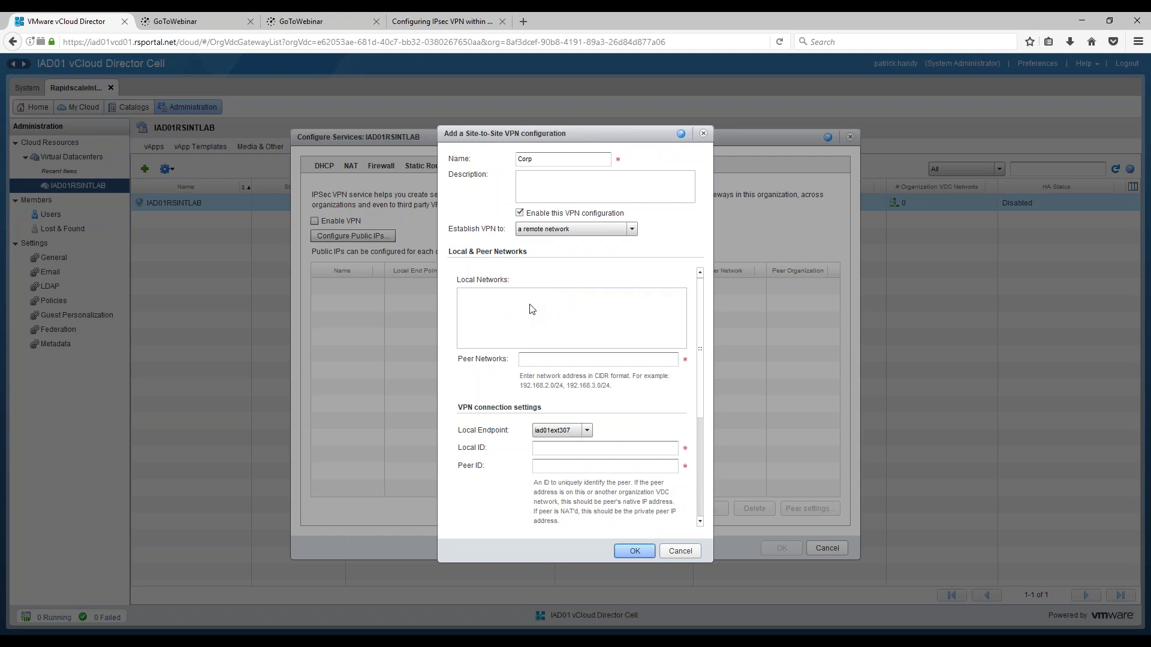
- Examine the VPN form's peer network and connection settings, revealing the shared key and viewing the encryption protocol options
{"action": "left_click", "coordinate": [571, 359]}
{"action": "scroll", "coordinate": [644, 396], "scroll_direction": "down", "scroll_amount": 1}
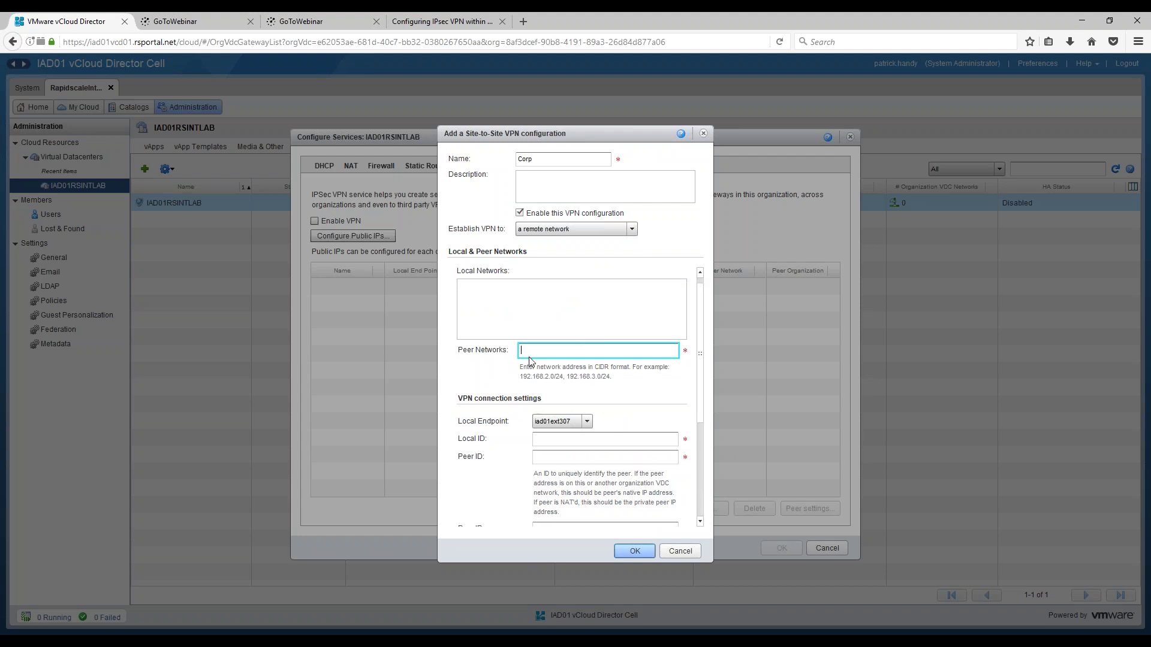
{"action": "scroll", "coordinate": [486, 376], "scroll_direction": "down", "scroll_amount": 2}
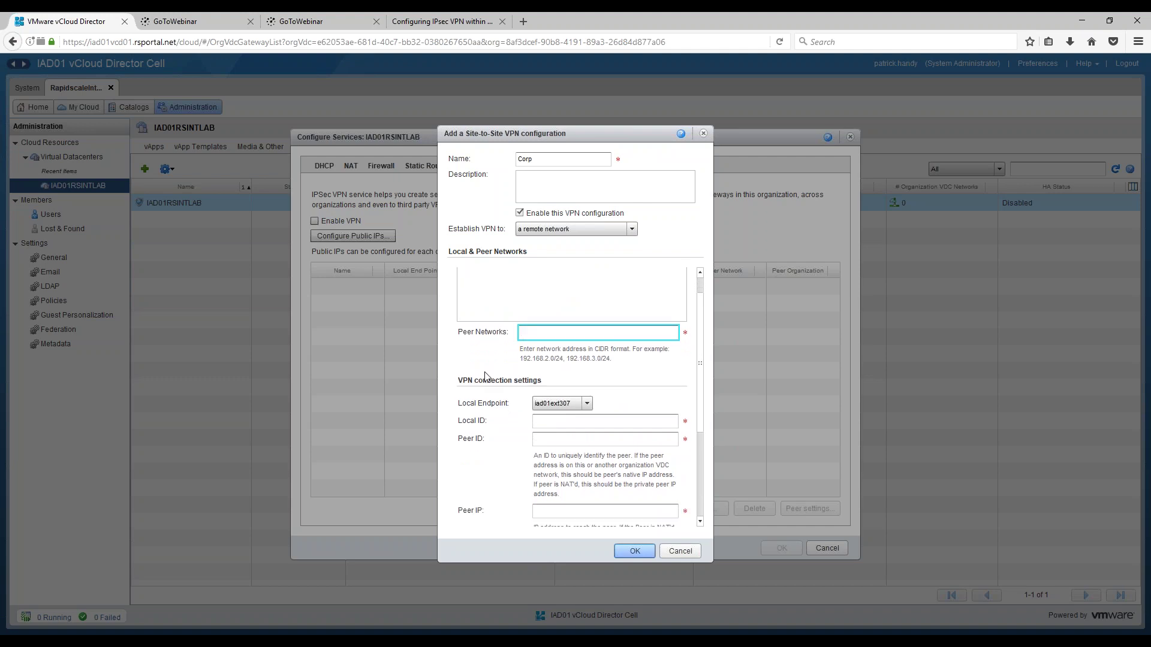
{"action": "scroll", "coordinate": [486, 376], "scroll_direction": "down", "scroll_amount": 6}
{"action": "scroll", "coordinate": [484, 416], "scroll_direction": "down", "scroll_amount": 7}
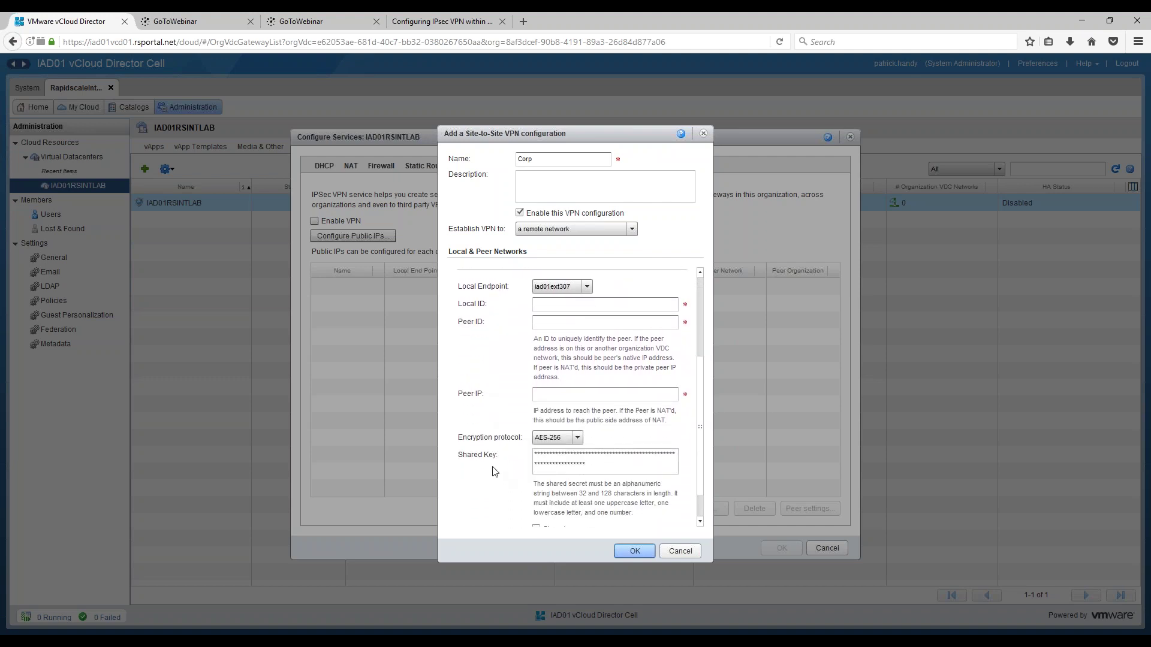
{"action": "scroll", "coordinate": [493, 472], "scroll_direction": "down", "scroll_amount": 4}
{"action": "left_click", "coordinate": [537, 492]}
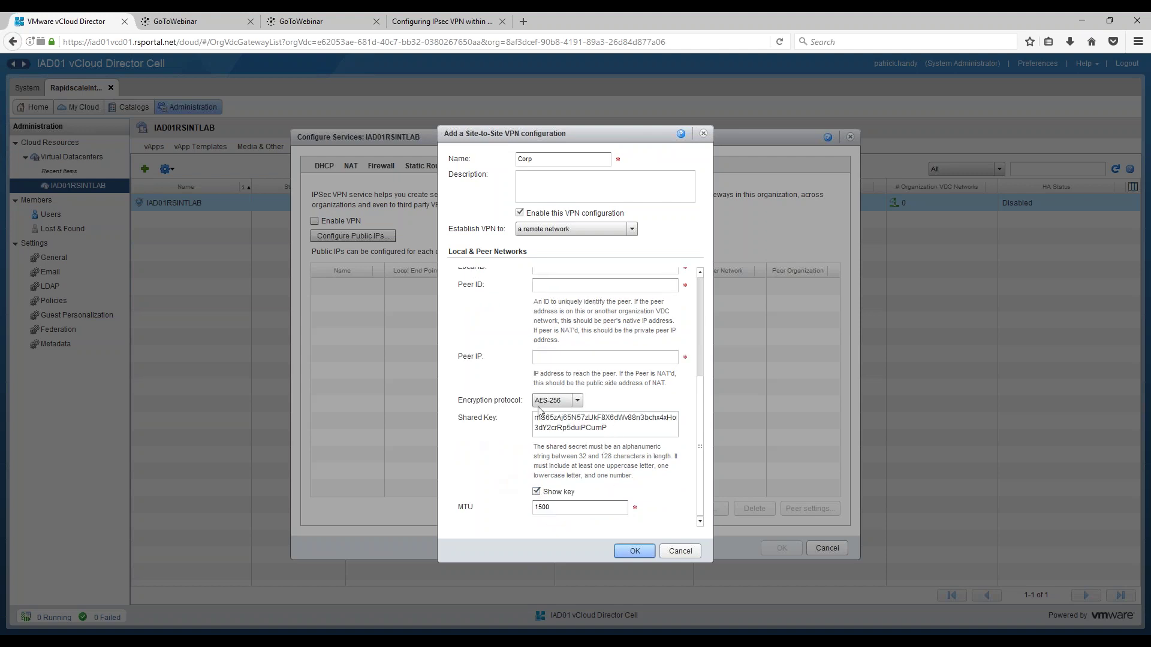
{"action": "left_click", "coordinate": [577, 402]}
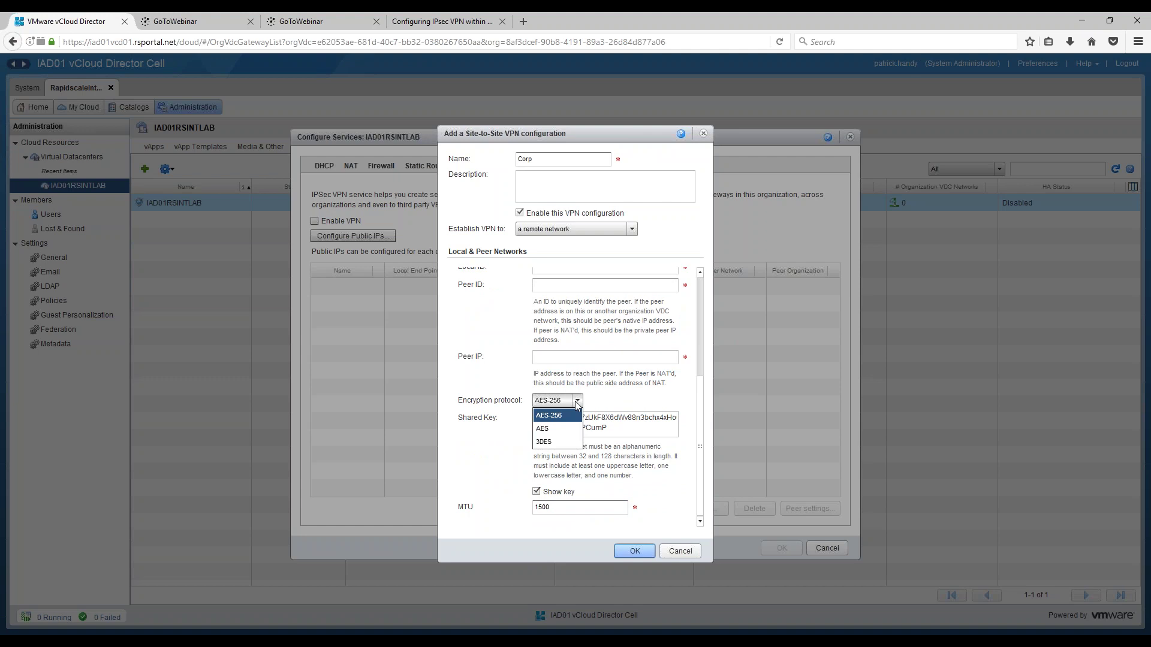
{"action": "scroll", "coordinate": [578, 405], "scroll_direction": "up", "scroll_amount": 3}
{"action": "scroll", "coordinate": [524, 313], "scroll_direction": "up", "scroll_amount": 3}
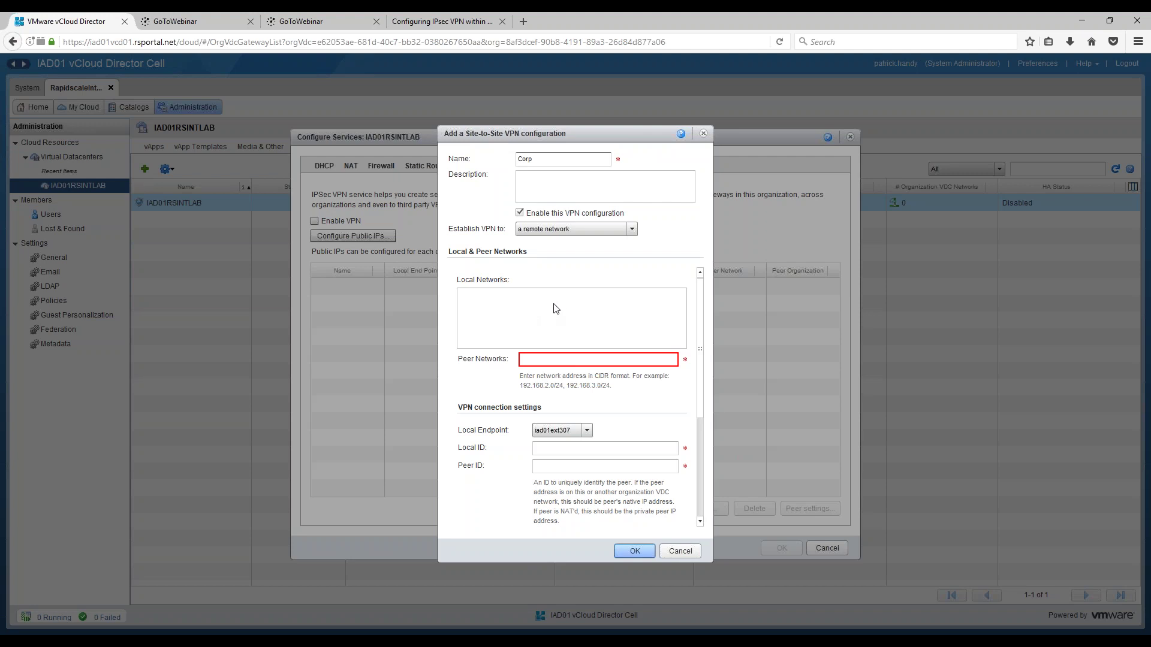
- Consult the open VMware Knowledge Base article 2051370 on configuring IPsec VPN to a remote network and select its address
{"action": "left_click", "coordinate": [454, 23]}
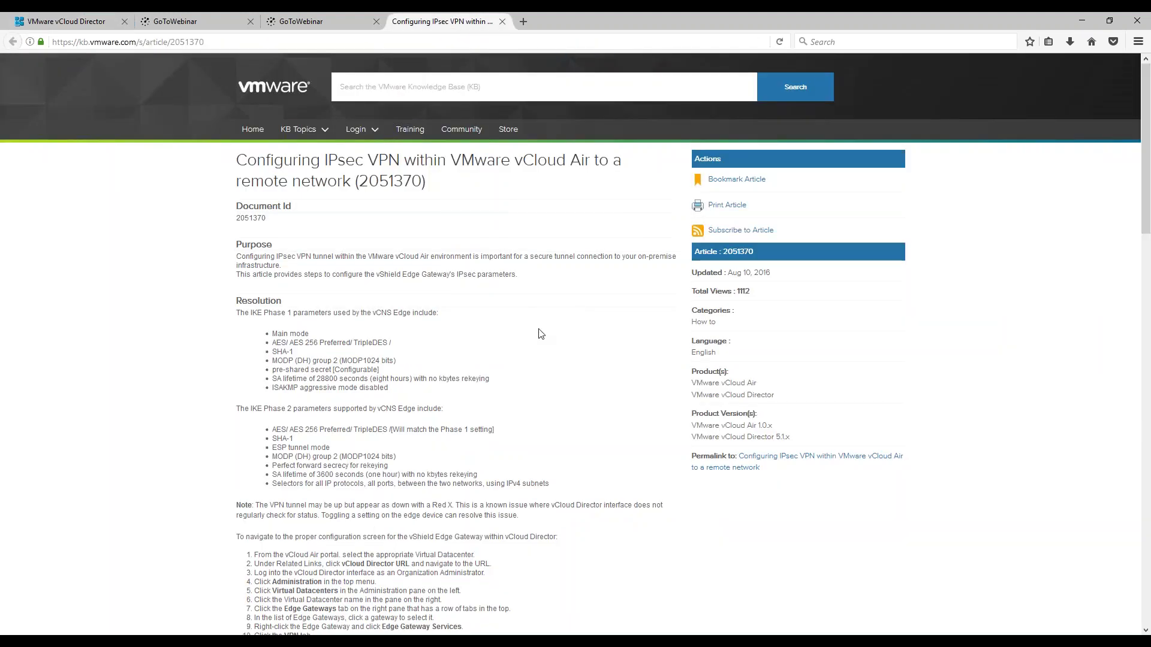
{"action": "left_click", "coordinate": [228, 46]}
{"action": "left_click", "coordinate": [227, 46]}
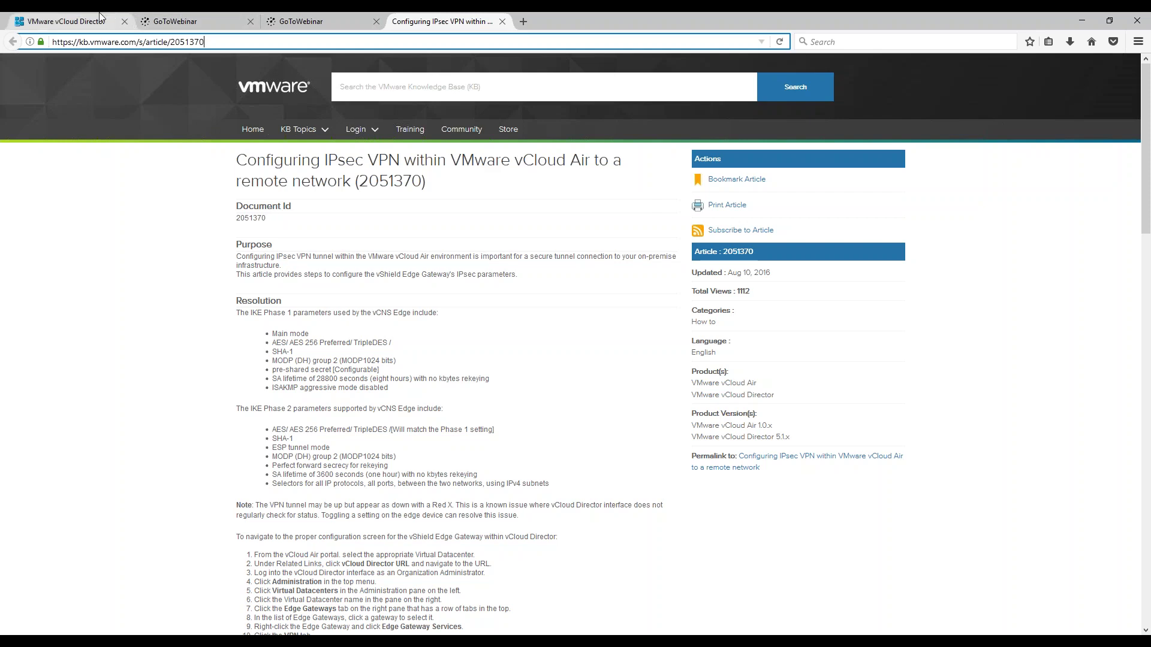
- Return to vCloud Director and close the Corp VPN form and the edge gateway services without saving
{"action": "left_click", "coordinate": [74, 21]}
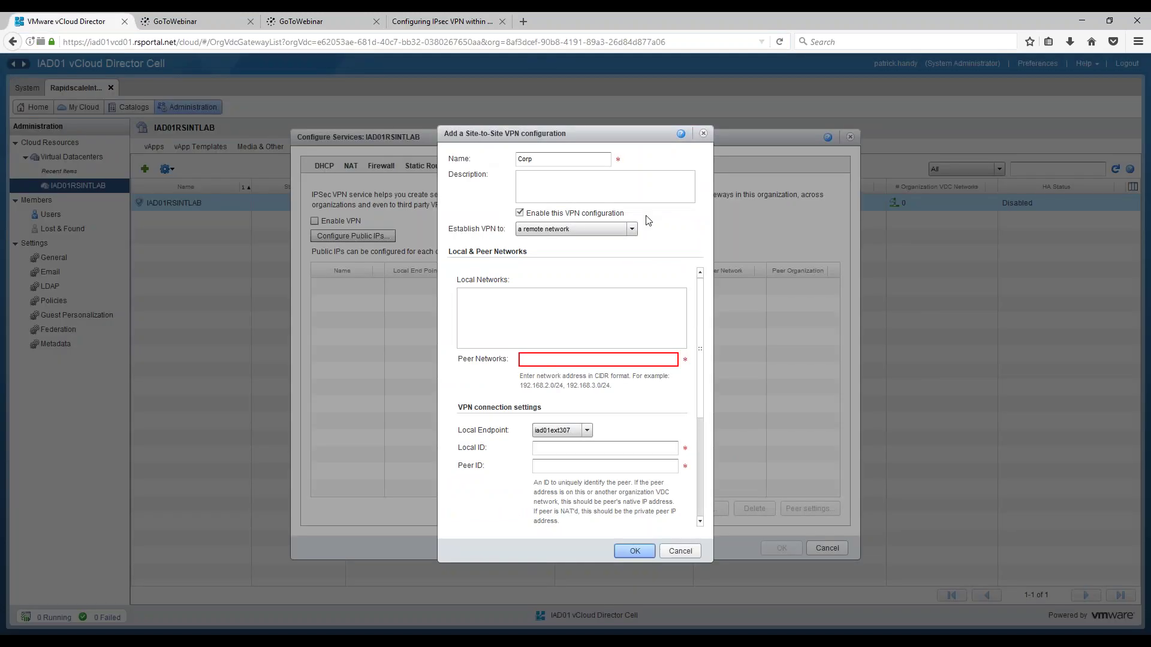
{"action": "left_click", "coordinate": [703, 133]}
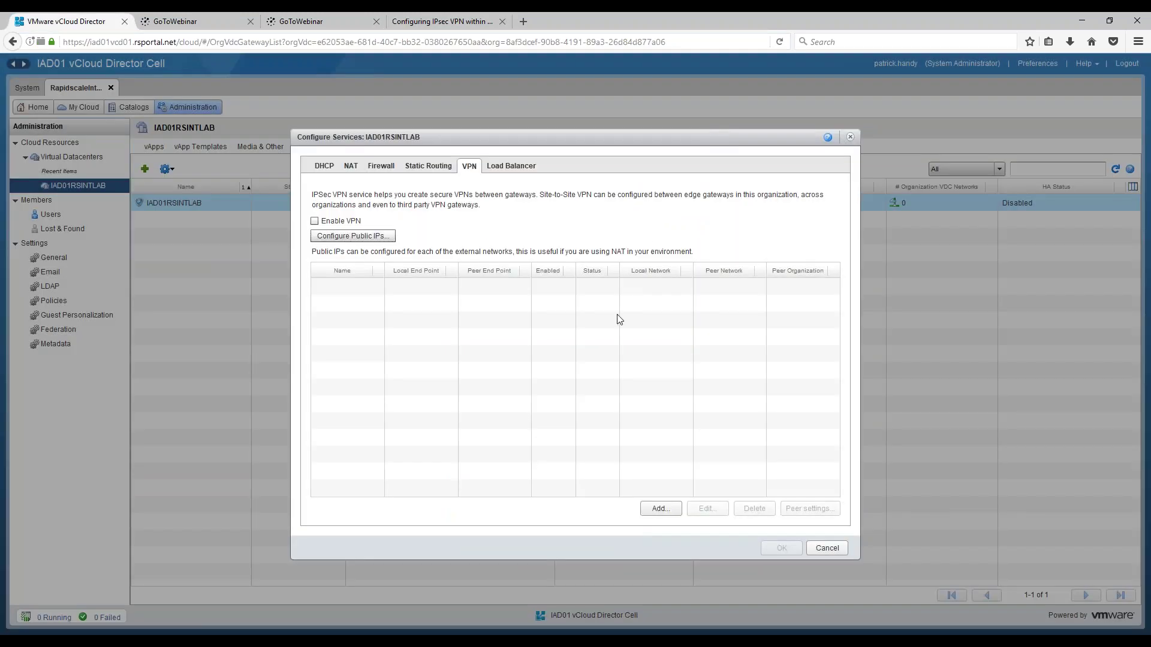
{"action": "left_click", "coordinate": [850, 136]}
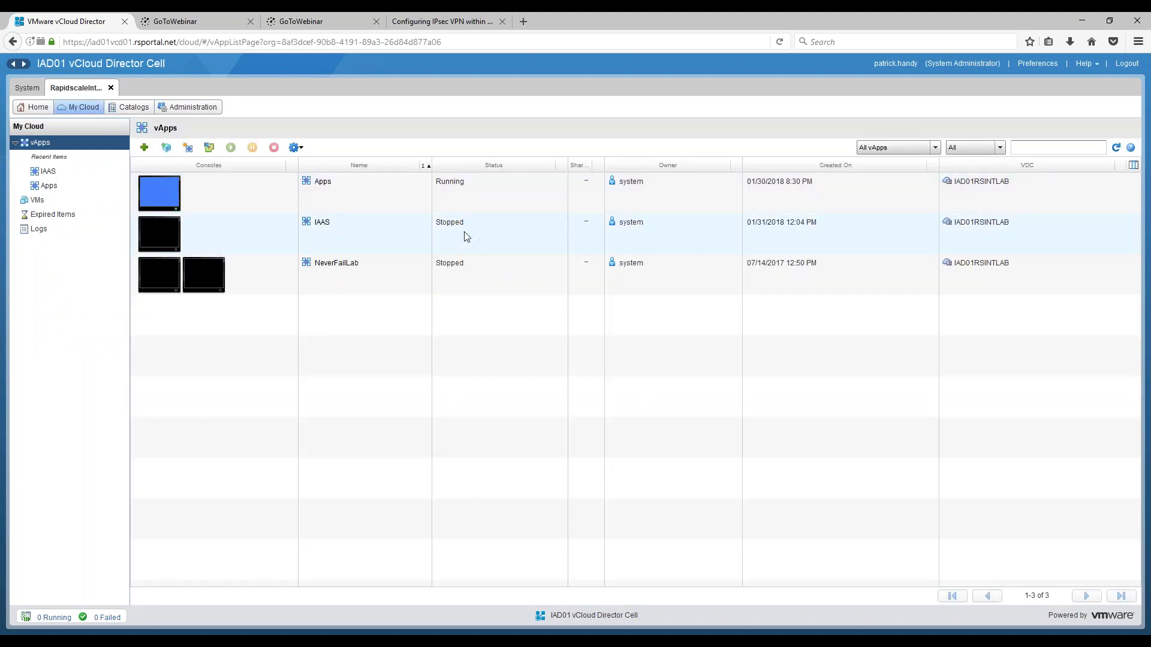
- Power on the IAAS vApp from the vApps list and refresh the list to check its status
{"action": "left_click", "coordinate": [344, 230]}
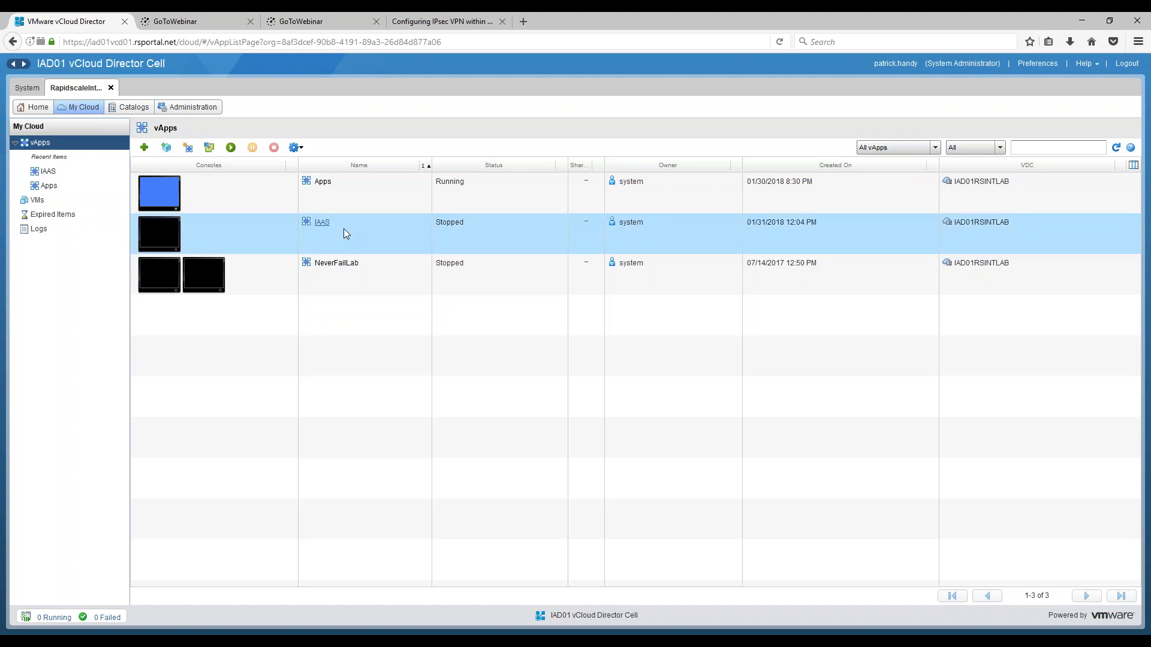
{"action": "left_click", "coordinate": [231, 148]}
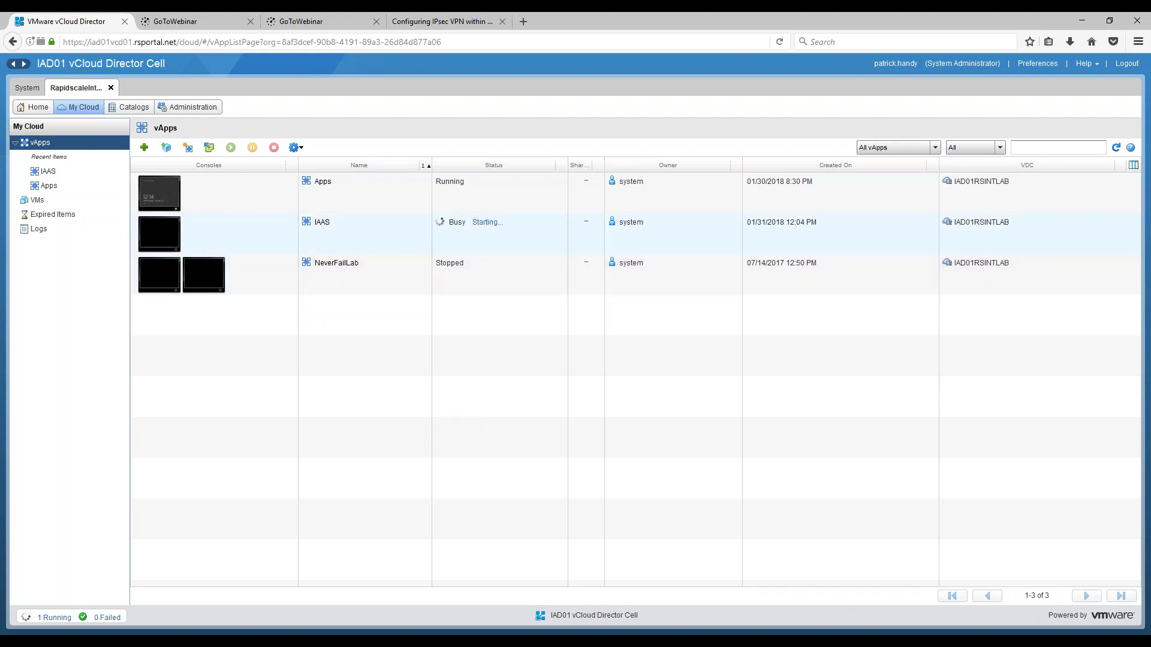
{"action": "left_click", "coordinate": [166, 240]}
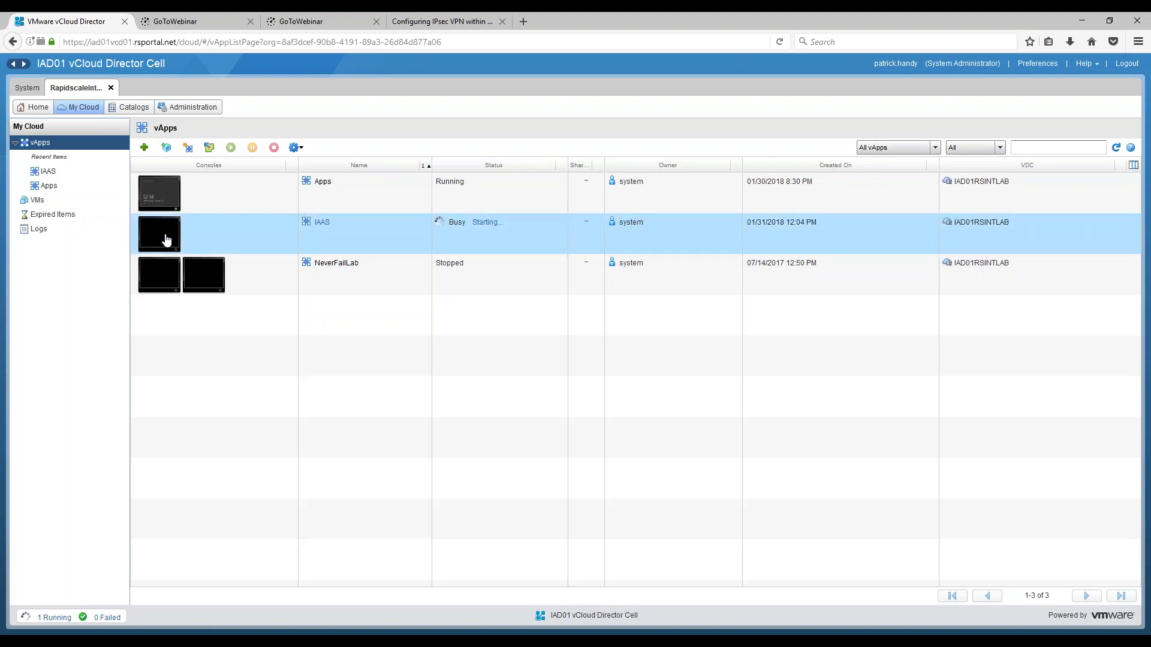
{"action": "left_click", "coordinate": [574, 369]}
{"action": "left_click", "coordinate": [1115, 149]}
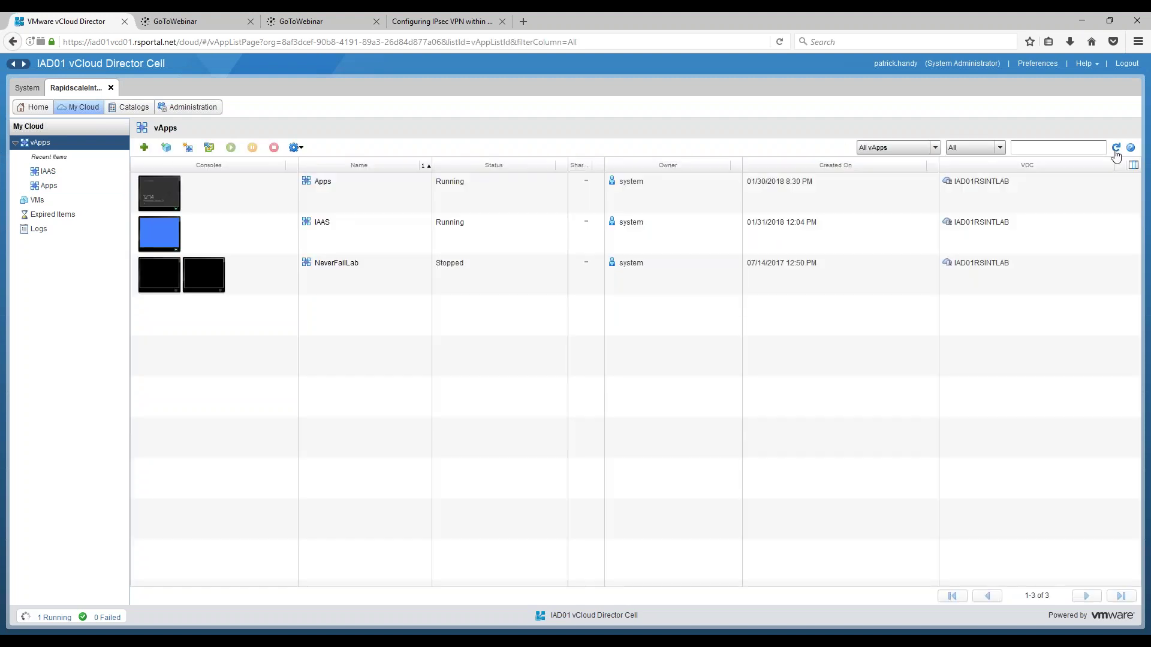
- Open the IADW2K12 virtual machine's console in an enlarged, repositioned window and bring up the Windows Administrator sign-in screen
{"action": "left_click", "coordinate": [163, 238]}
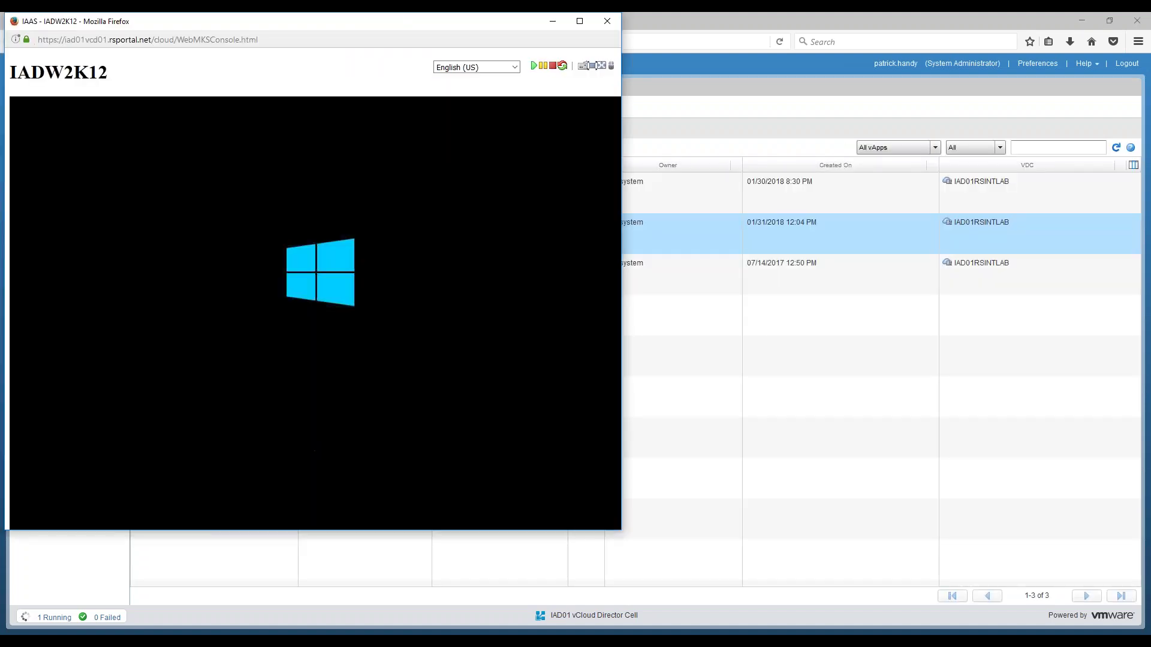
{"action": "left_click_drag", "start_coordinate": [621, 529], "coordinate": [658, 585]}
{"action": "left_click_drag", "start_coordinate": [459, 24], "coordinate": [804, 35]}
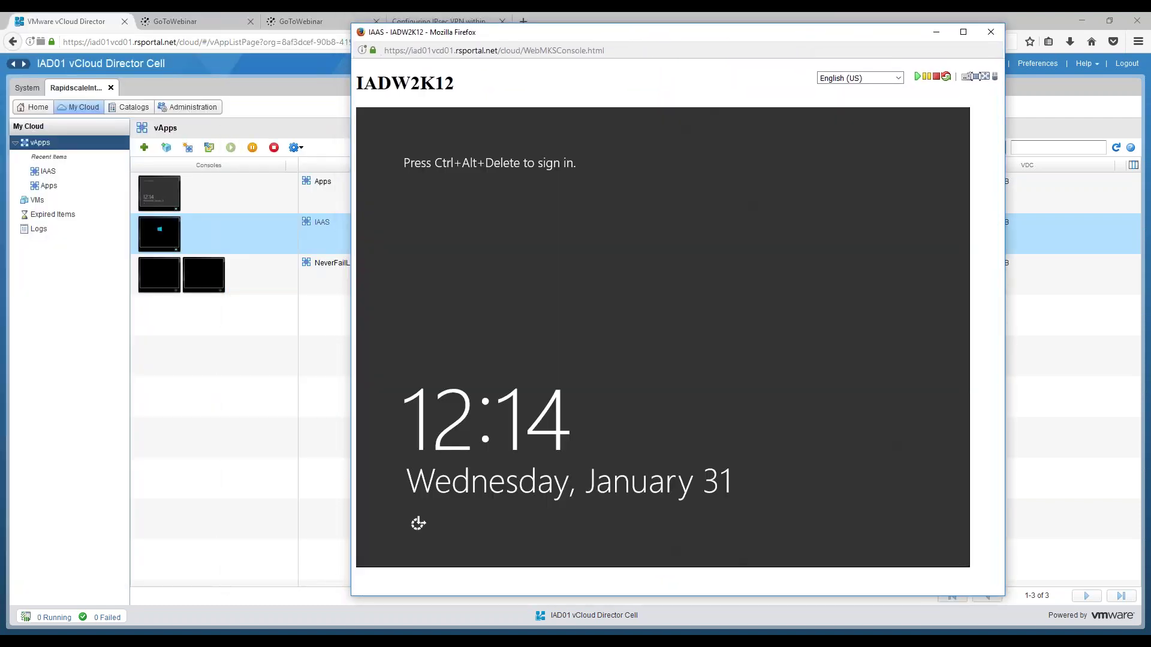
{"action": "left_click", "coordinate": [965, 77]}
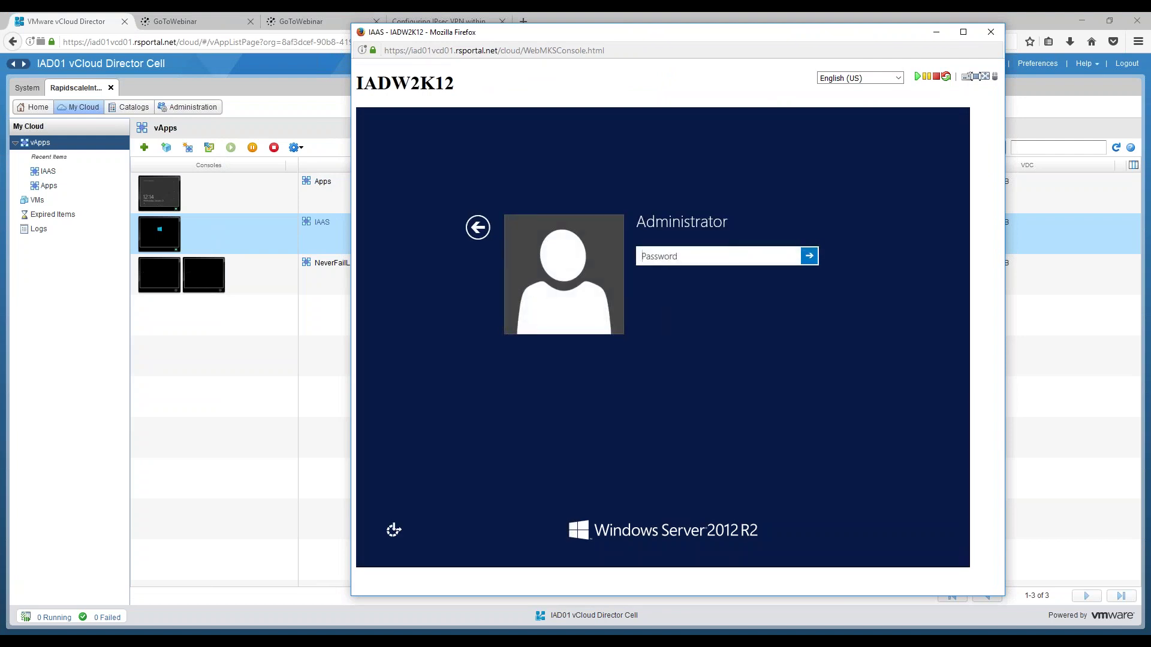
- Close the extra GoToWebinar page and bring the IADW2K12 console window back to the front
{"action": "left_click", "coordinate": [250, 21]}
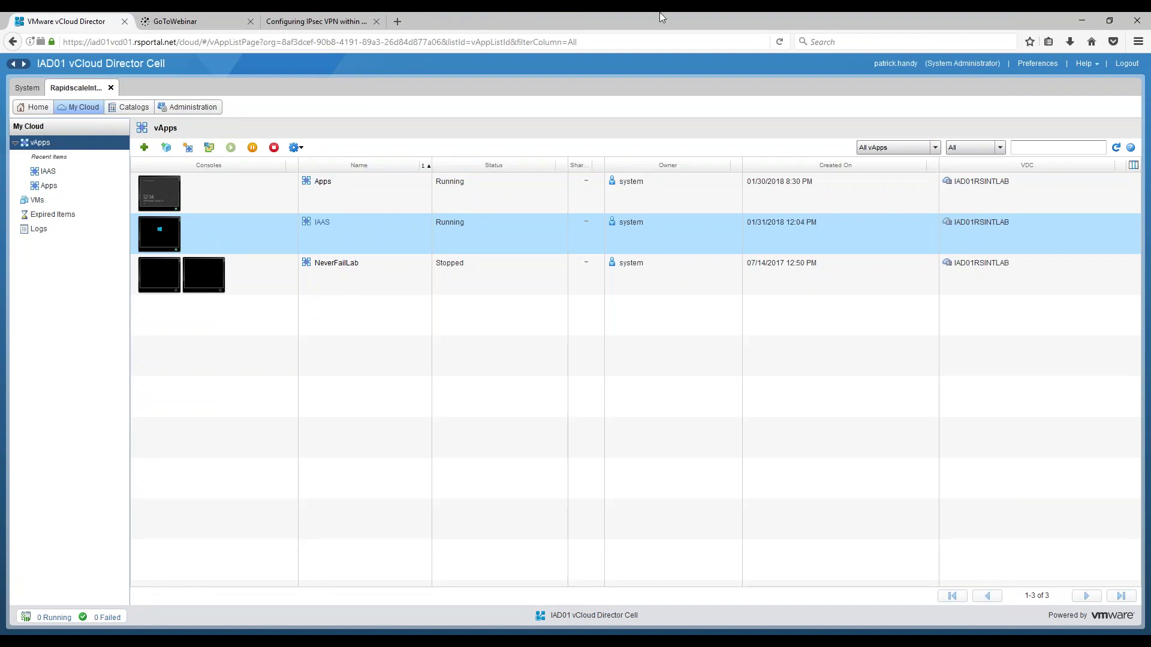
{"action": "mouse_move", "coordinate": [398, 642]}
{"action": "left_click", "coordinate": [474, 618]}
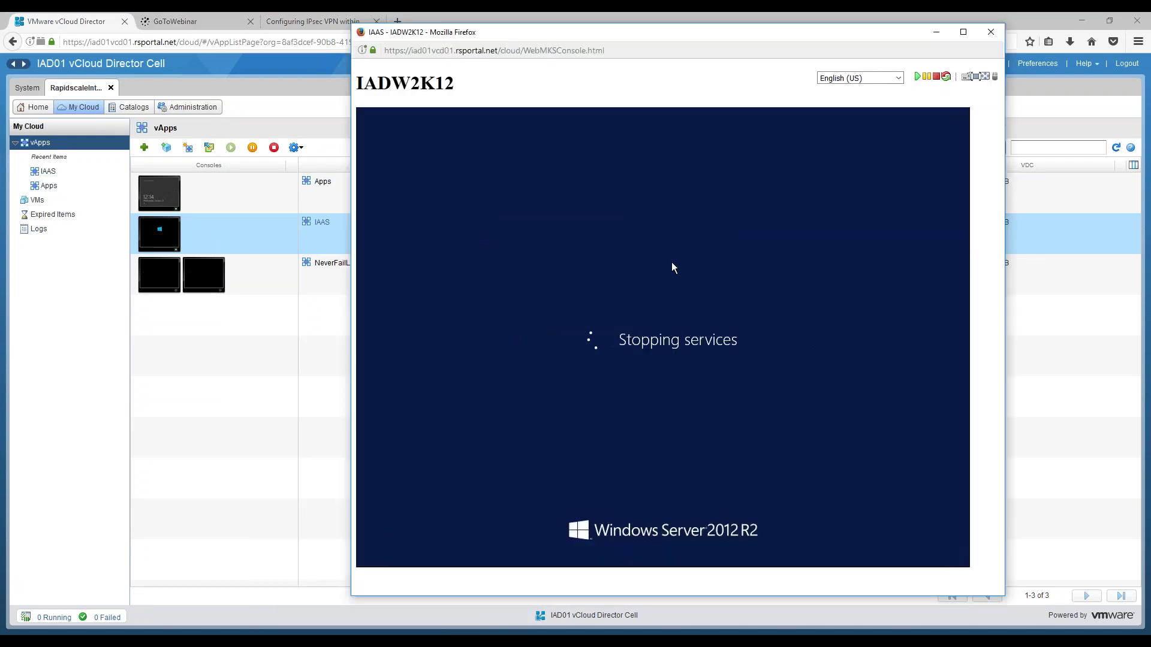
- Reposition the IADW2K12 console, bring up its Administrator sign-in screen, and close the console window
{"action": "left_click_drag", "start_coordinate": [745, 35], "coordinate": [693, 38]}
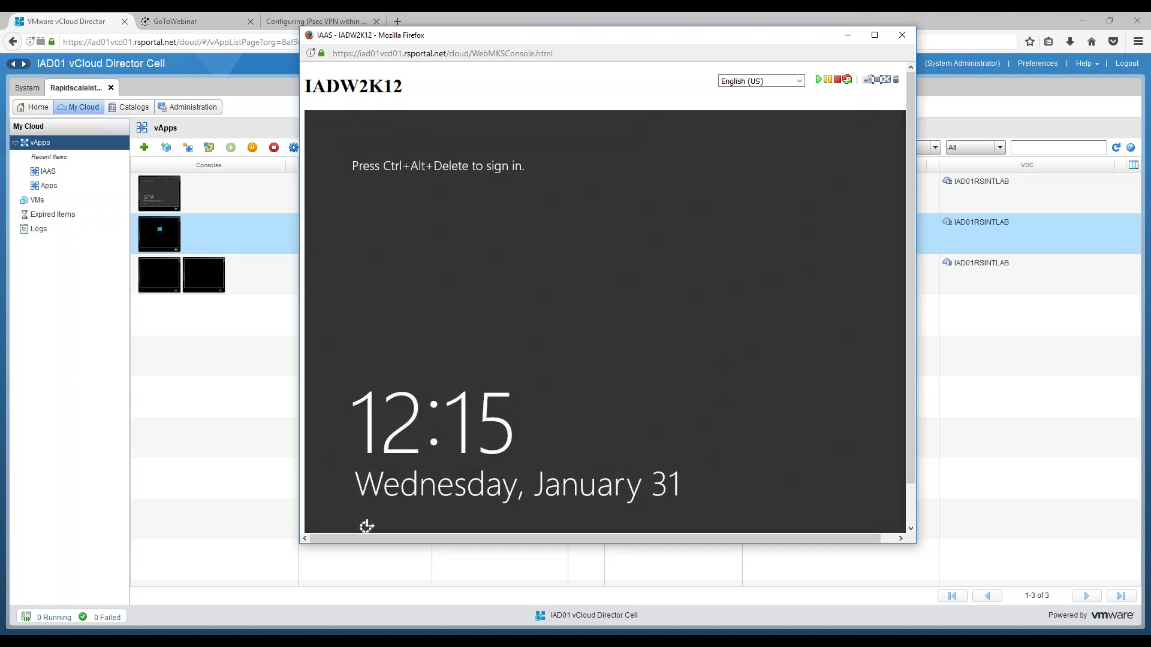
{"action": "left_click", "coordinate": [869, 80]}
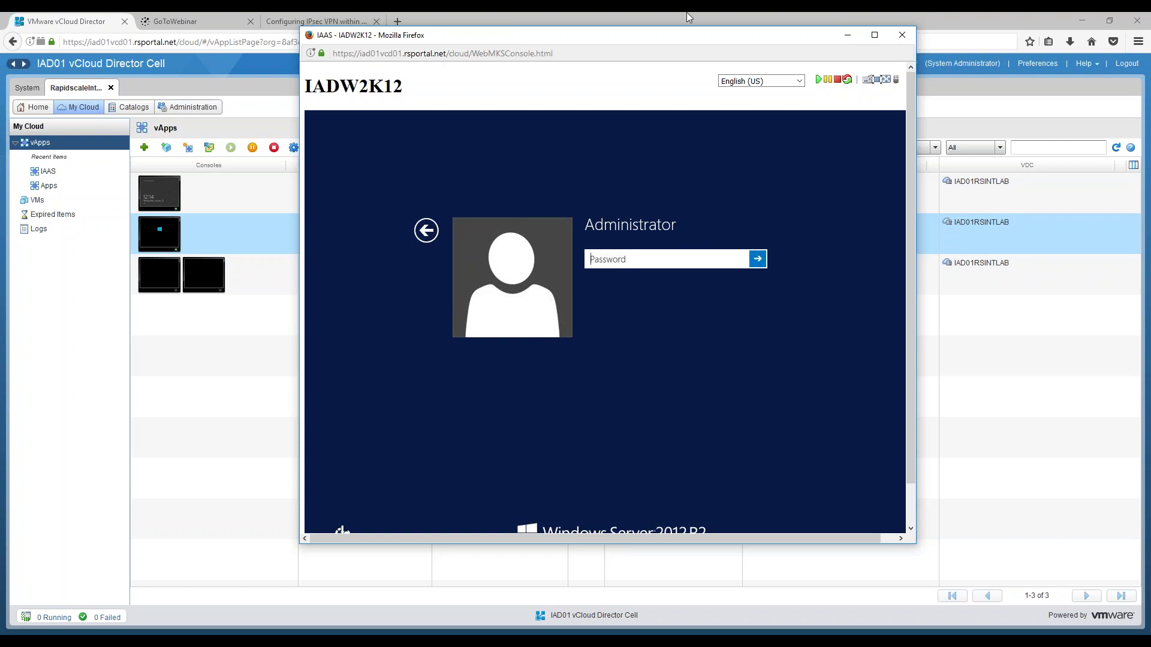
{"action": "left_click", "coordinate": [902, 36]}
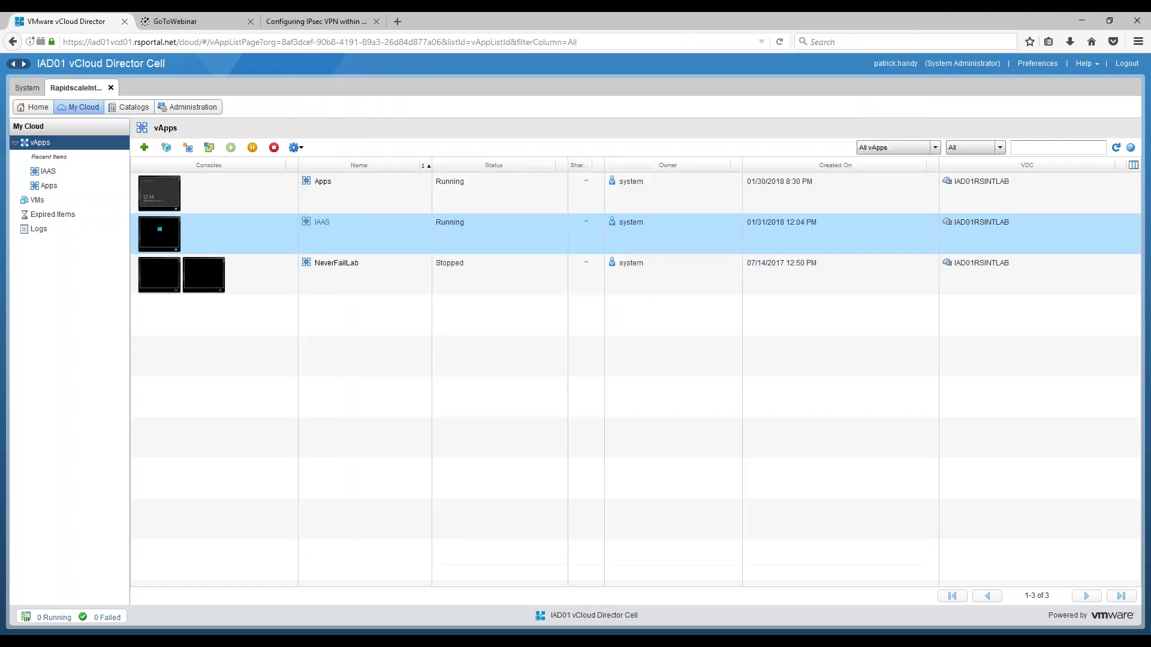
- Set Disk 0 of the IADW2K12 virtual machine in the IAAS vApp to 60 GB and save its hardware properties
{"action": "left_click", "coordinate": [322, 223]}
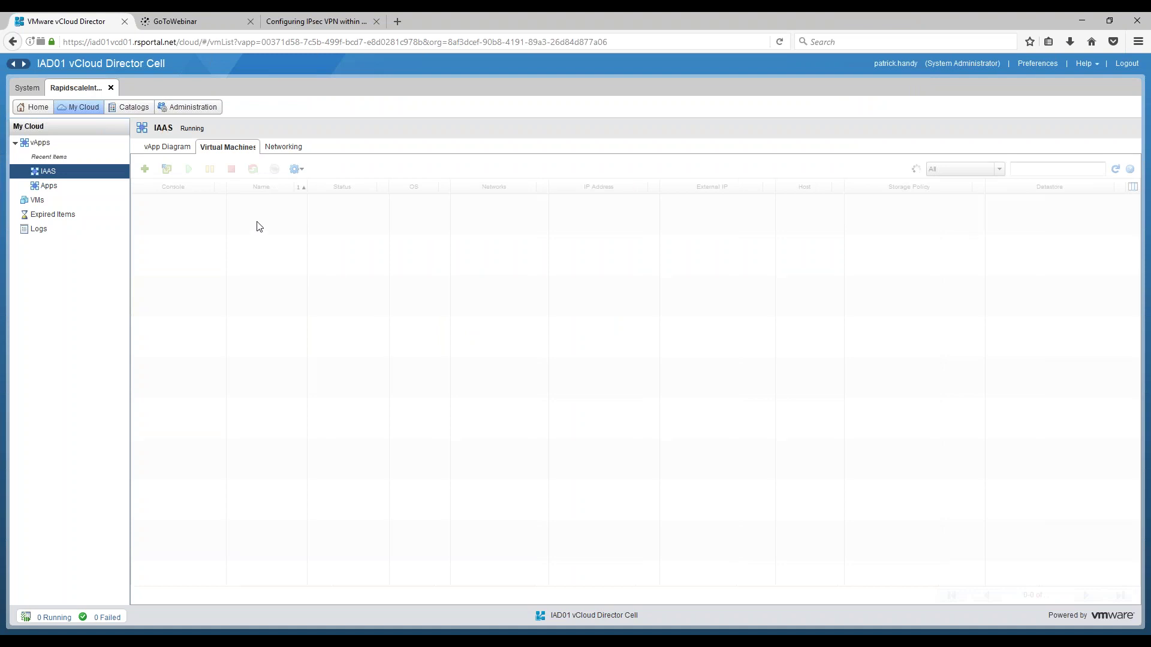
{"action": "left_click", "coordinate": [267, 207]}
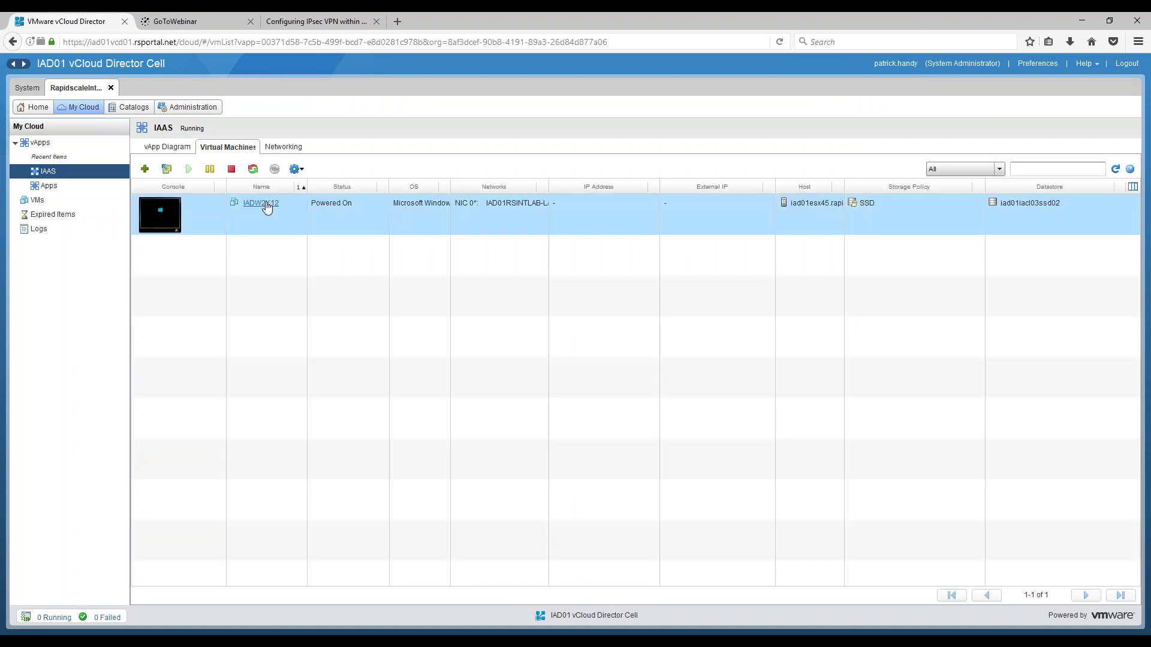
{"action": "left_click", "coordinate": [267, 207]}
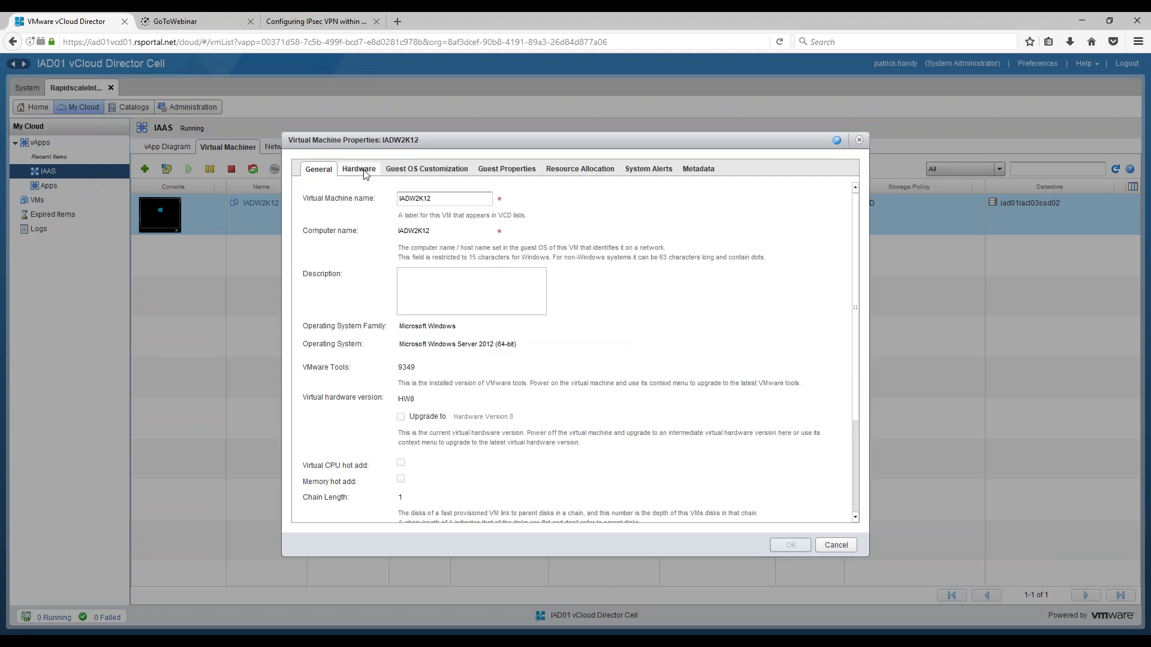
{"action": "left_click", "coordinate": [364, 172]}
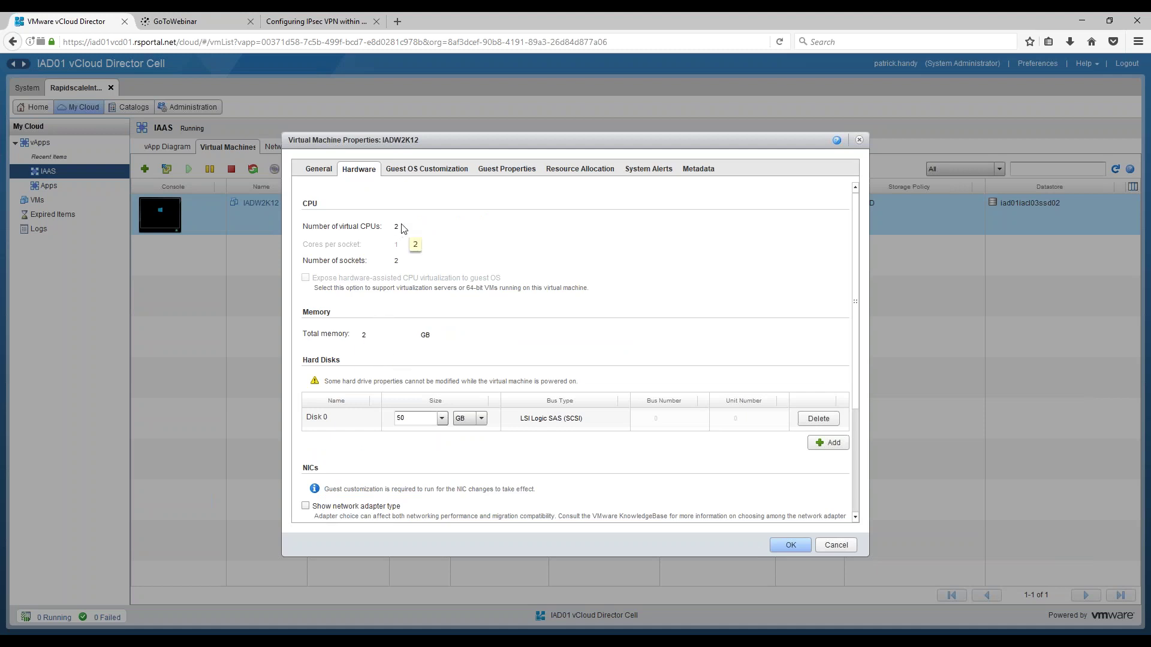
{"action": "left_click", "coordinate": [415, 420]}
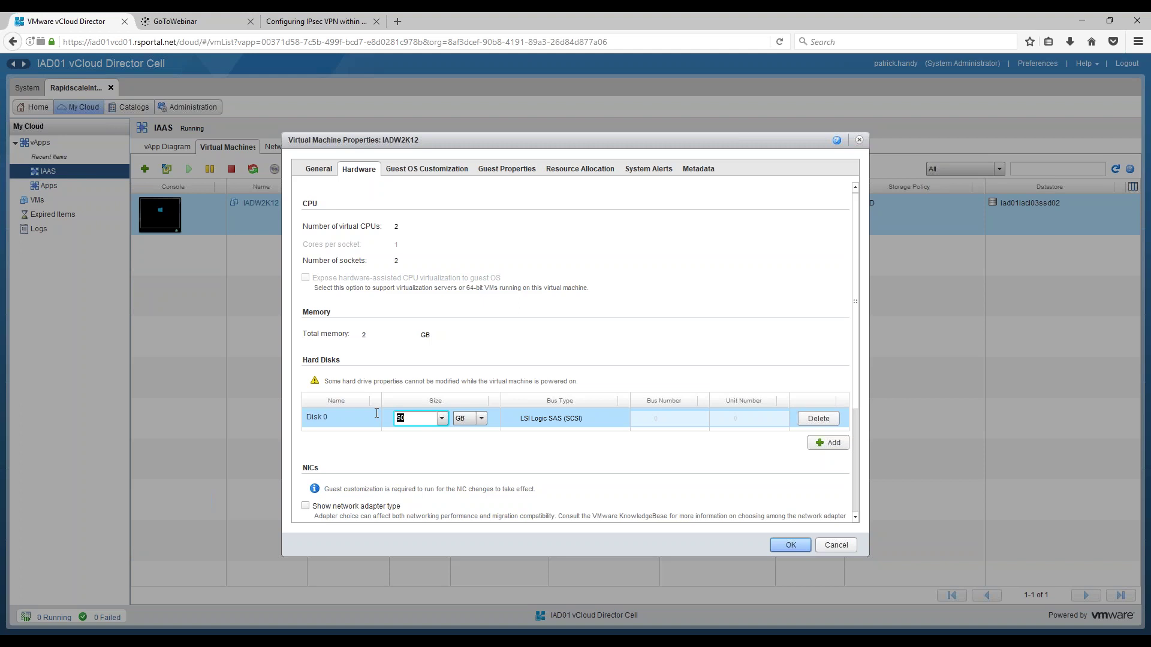
{"action": "type", "text": "60"}
{"action": "scroll", "coordinate": [741, 486], "scroll_direction": "down", "scroll_amount": 2}
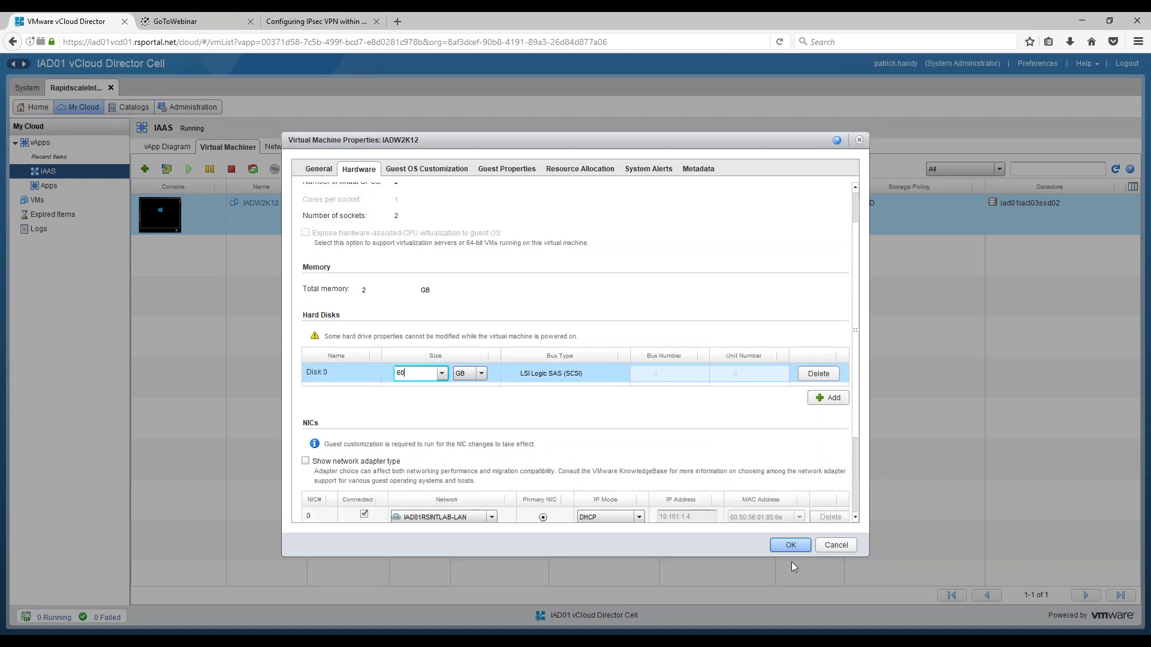
{"action": "left_click", "coordinate": [791, 545]}
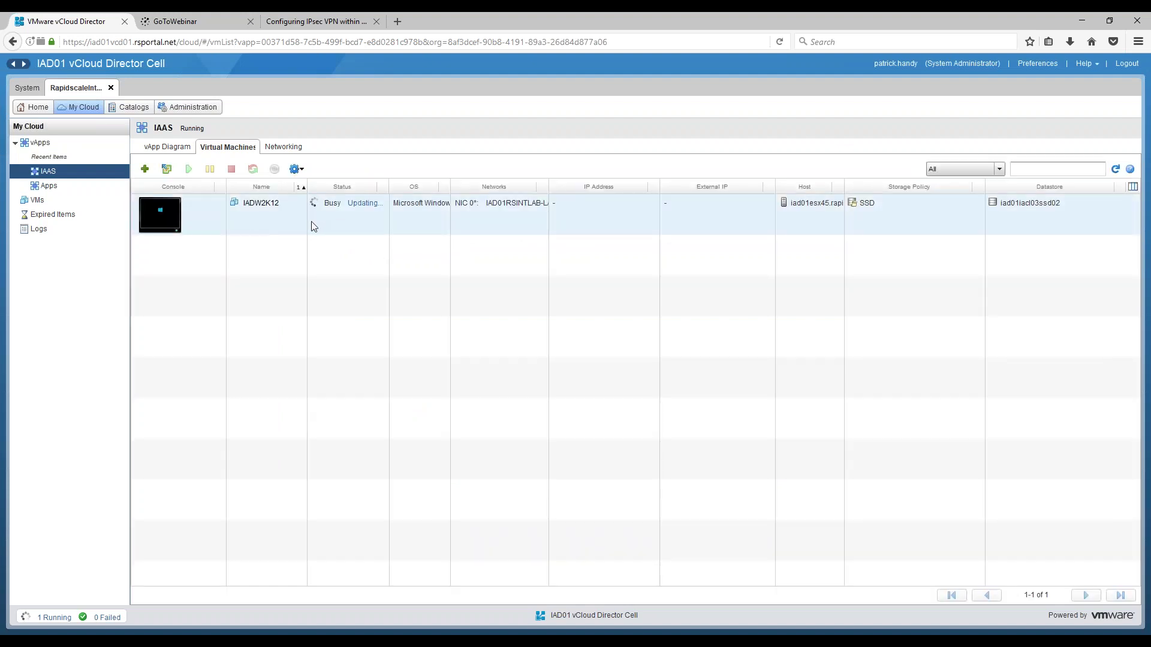
- Sign in to the IADW2K12 console with the Administrator password, enlarge the window, and allow device discovery on Network 2
{"action": "left_click", "coordinate": [171, 216]}
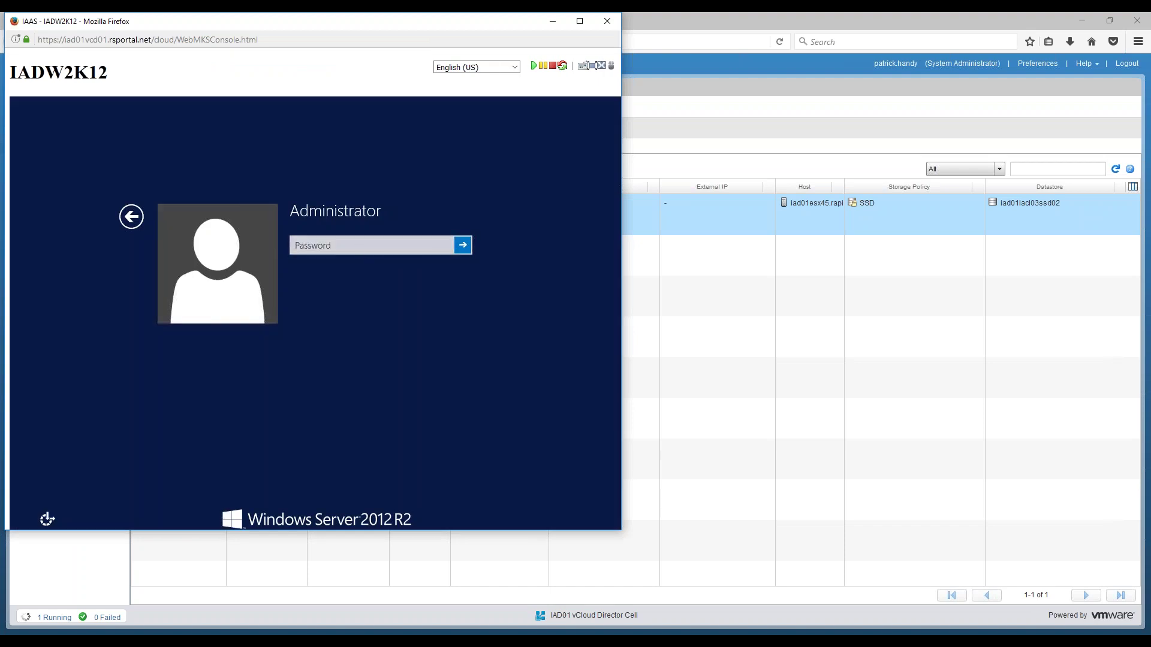
{"action": "type", "text": "********"}
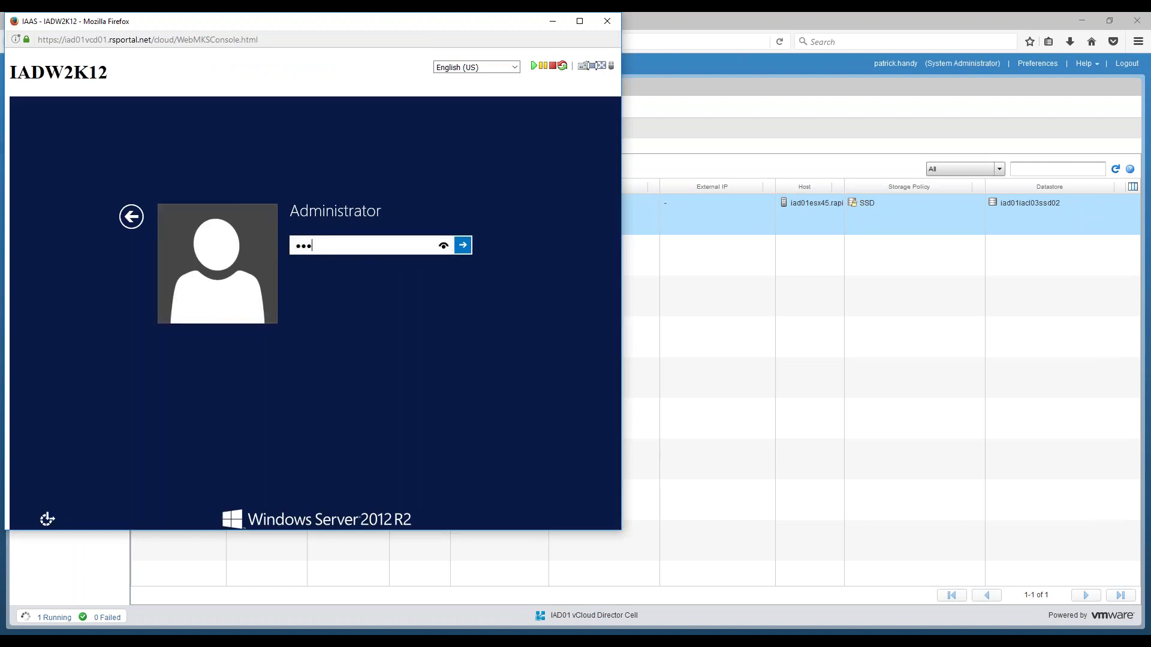
{"action": "key", "text": "Return"}
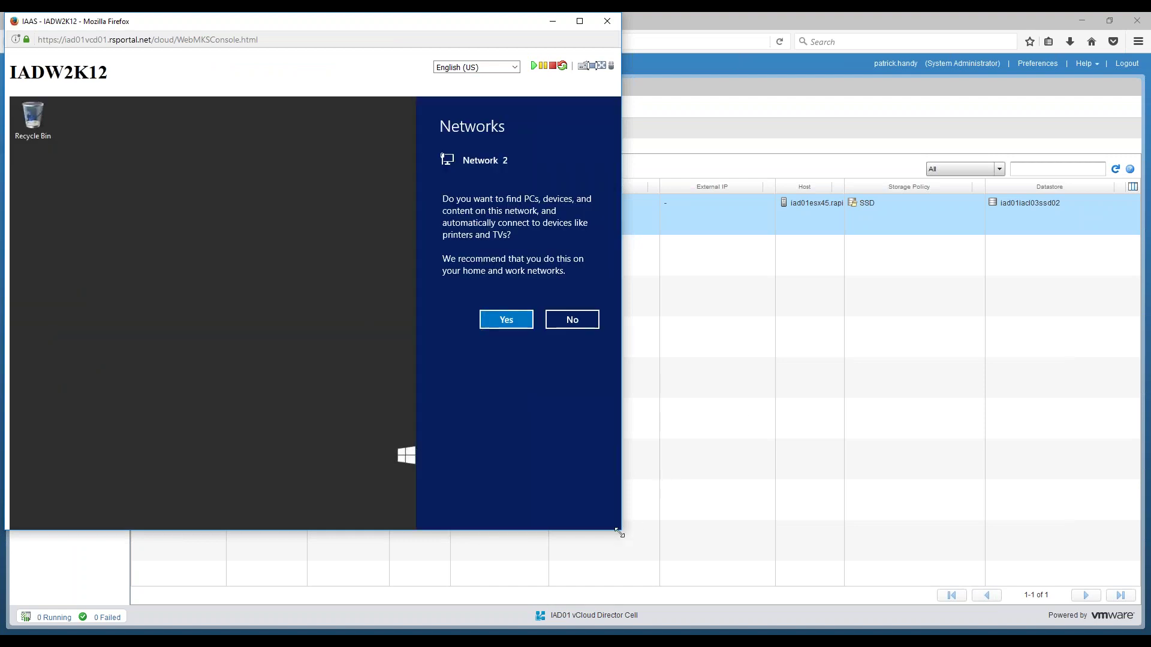
{"action": "left_click_drag", "start_coordinate": [623, 530], "coordinate": [682, 572]}
{"action": "left_click", "coordinate": [513, 319]}
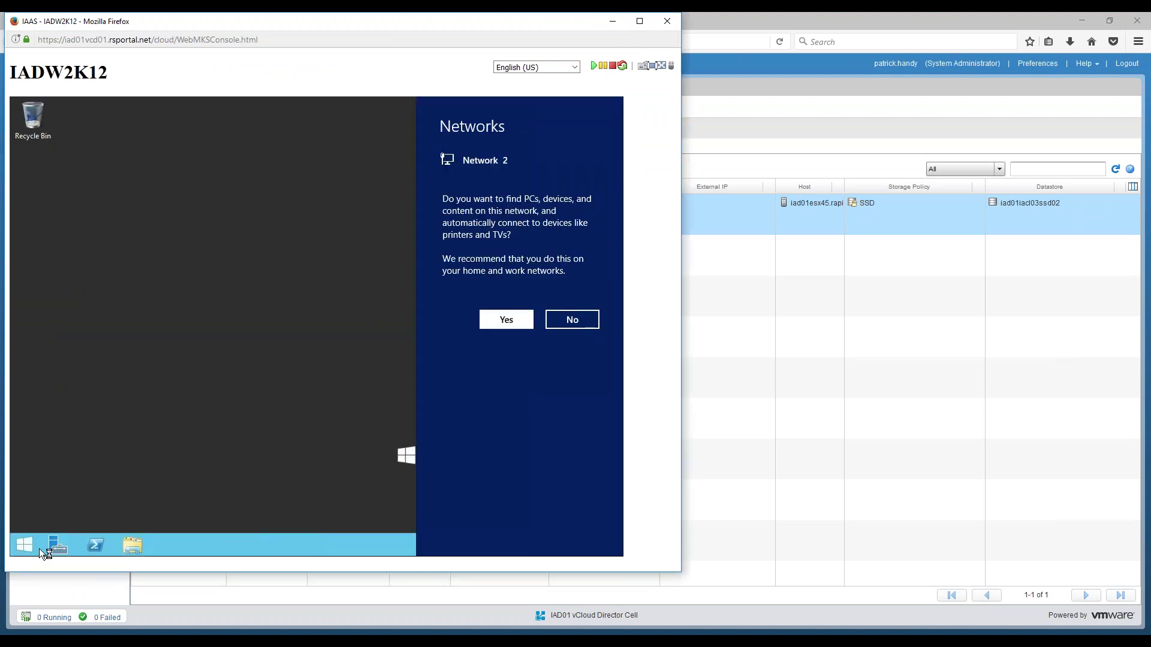
- Open Disk Management in the guest's Computer Management tool and rescan the disks
{"action": "left_click", "coordinate": [28, 546]}
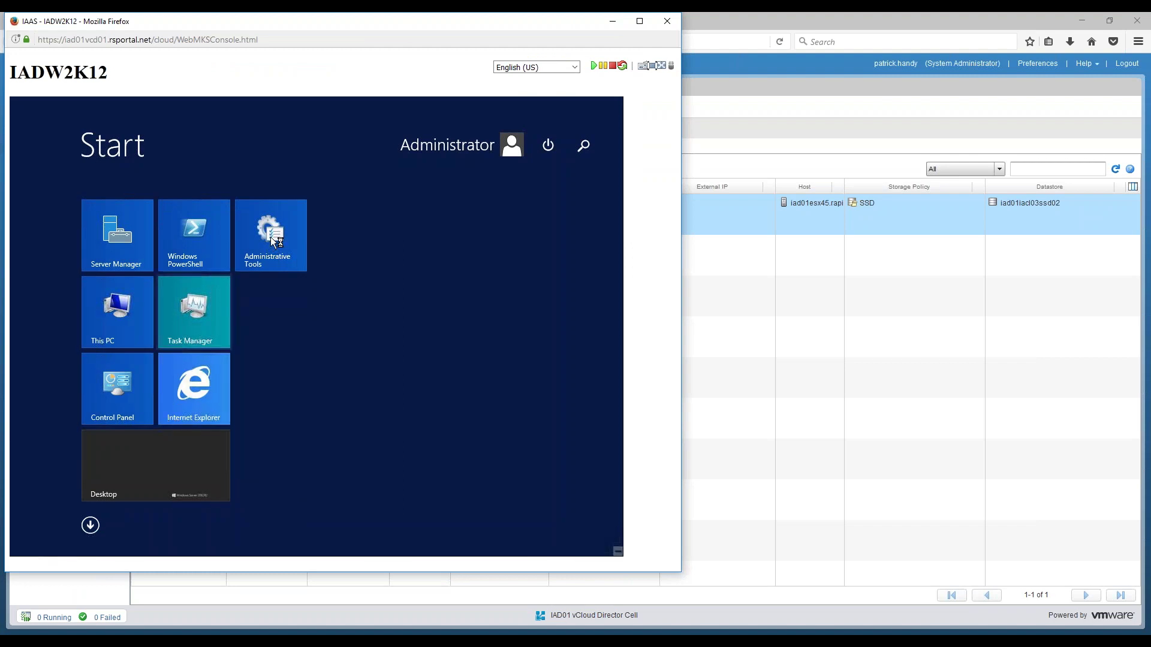
{"action": "left_click", "coordinate": [270, 240]}
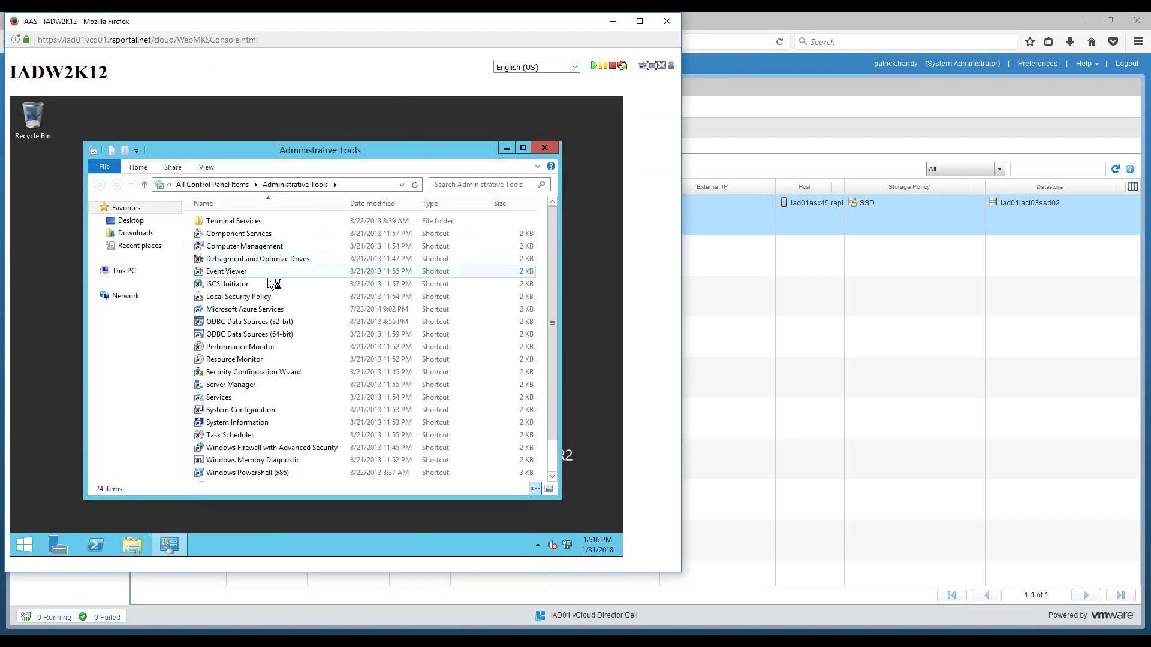
{"action": "left_click", "coordinate": [270, 246]}
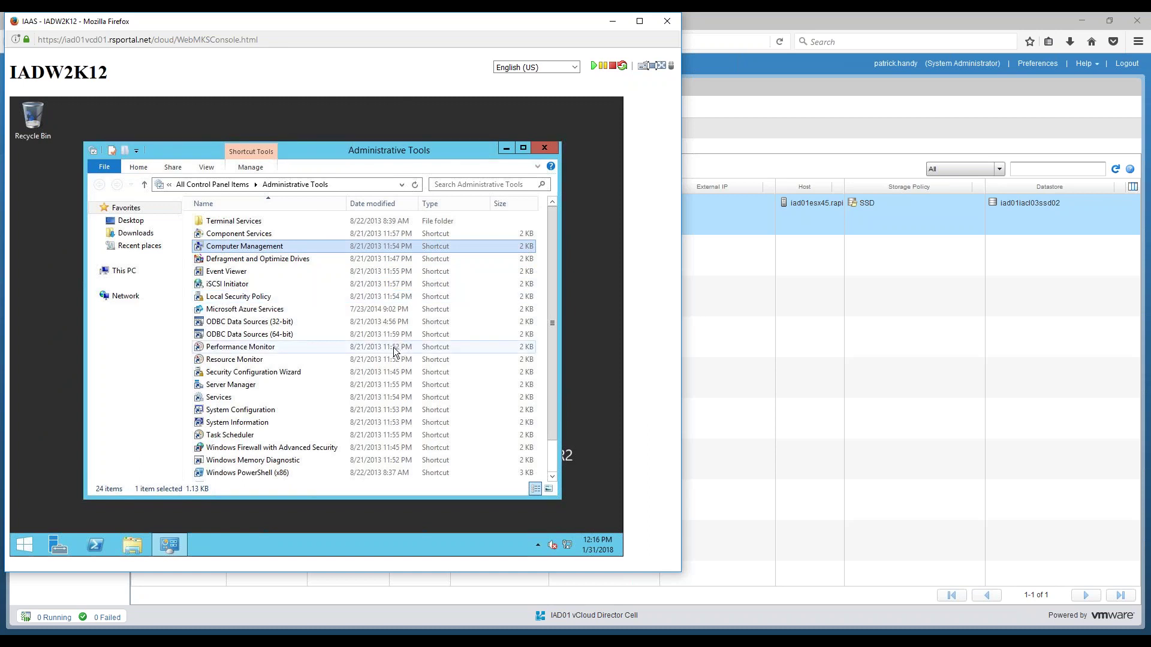
{"action": "left_click", "coordinate": [93, 269]}
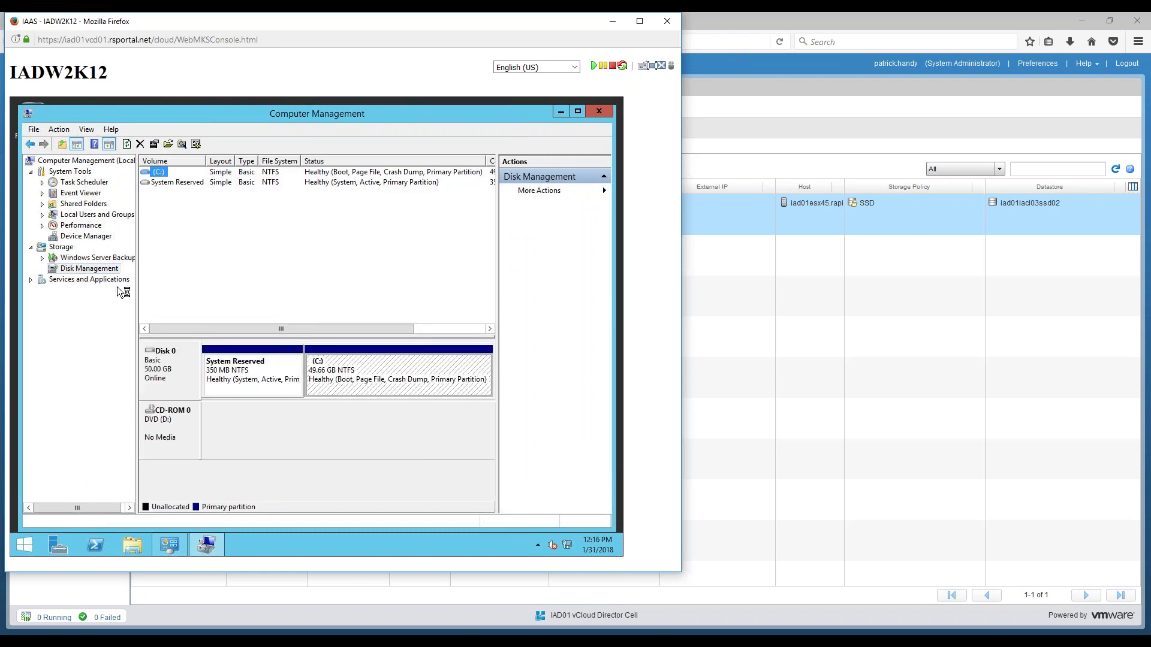
{"action": "right_click", "coordinate": [97, 271]}
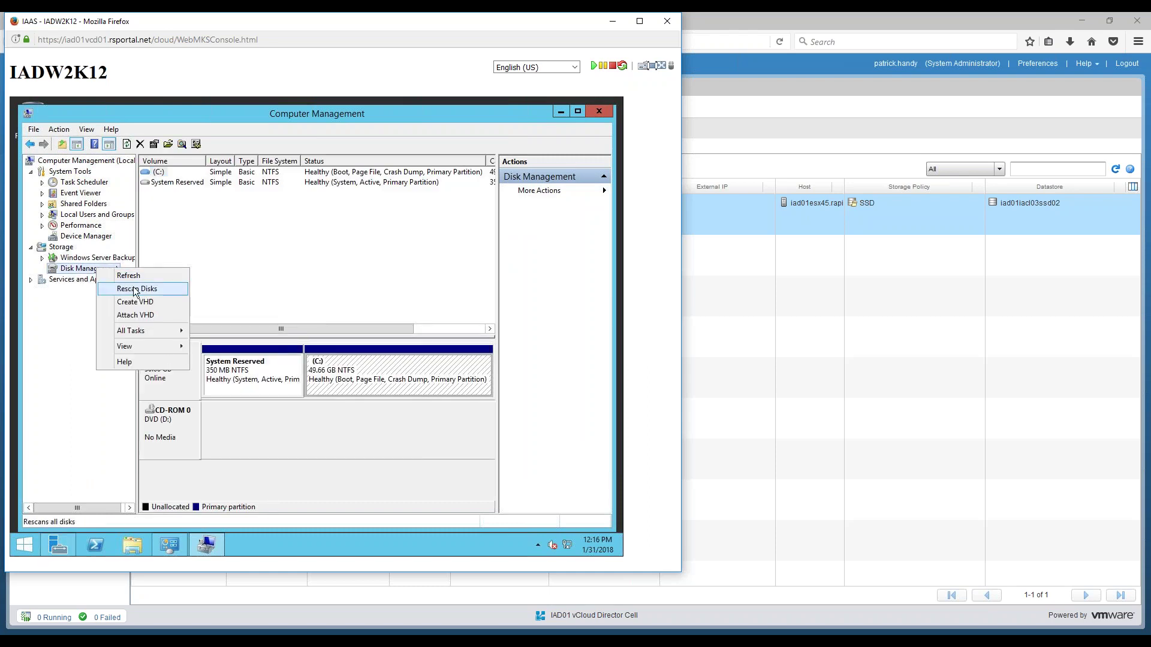
{"action": "left_click", "coordinate": [144, 290]}
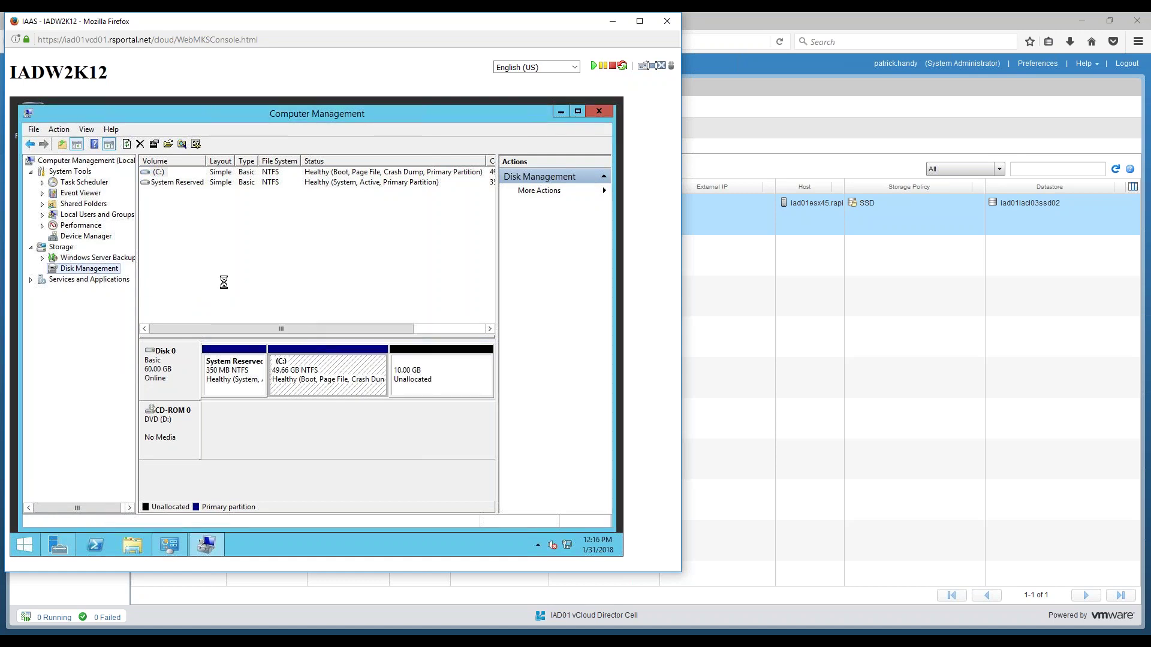
- Extend the C: volume by the full 10239 MB of unallocated space, and close Computer Management and Administrative Tools
{"action": "right_click", "coordinate": [345, 372]}
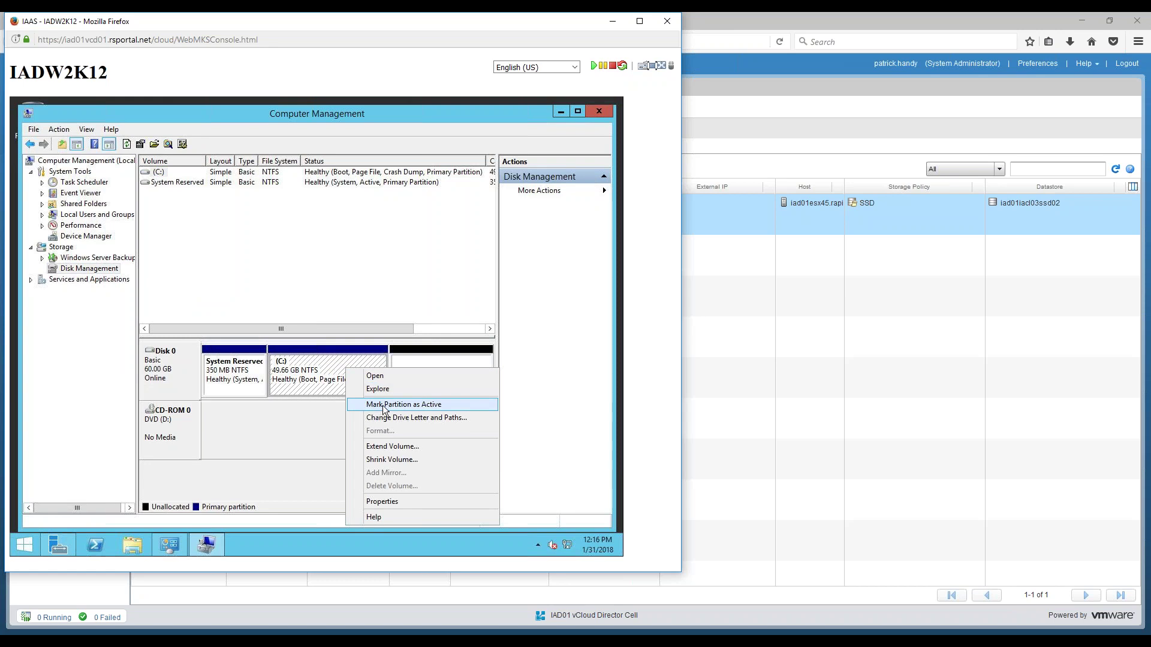
{"action": "left_click", "coordinate": [394, 448]}
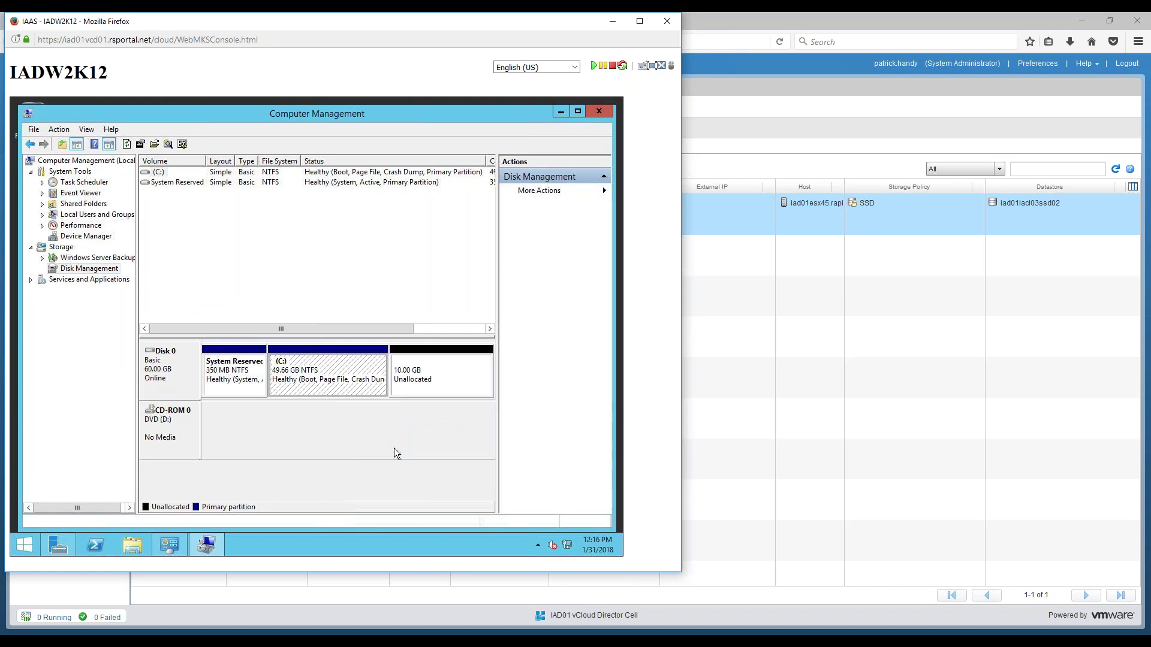
{"action": "left_click", "coordinate": [376, 397]}
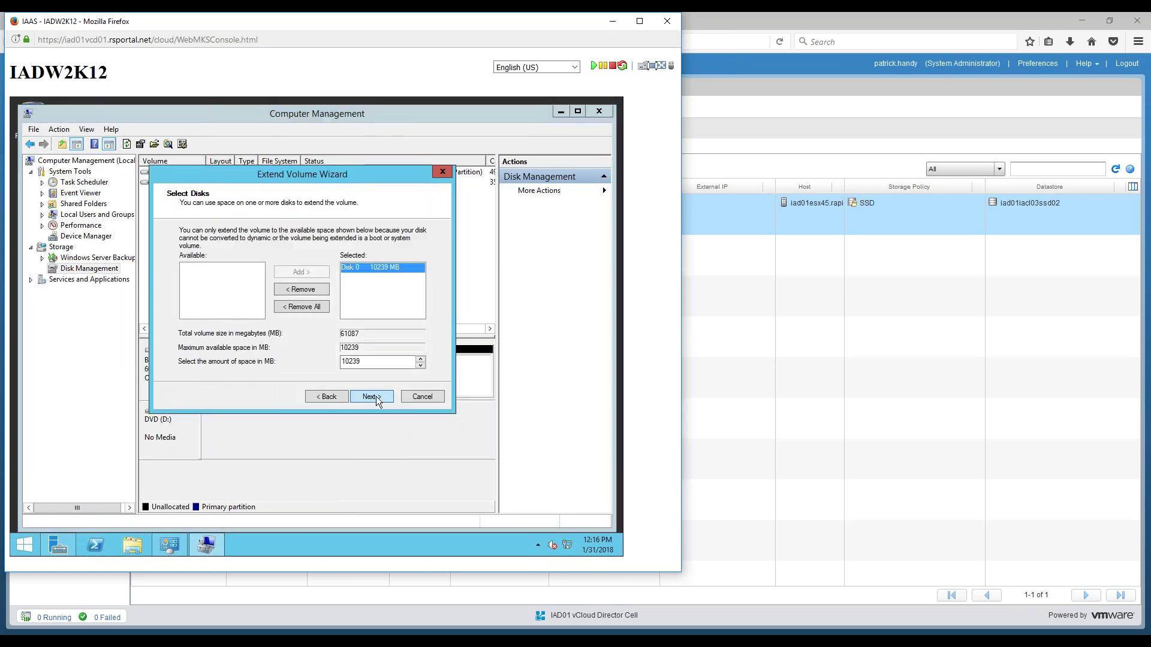
{"action": "left_click", "coordinate": [376, 397]}
{"action": "left_click", "coordinate": [375, 397]}
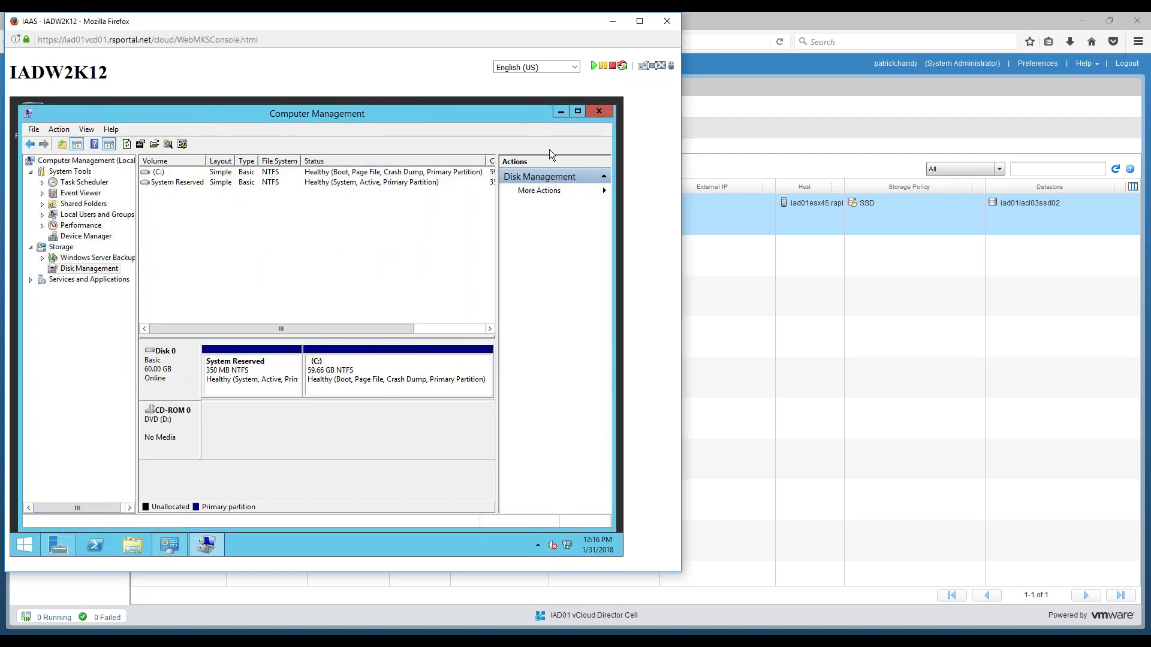
{"action": "left_click", "coordinate": [599, 112]}
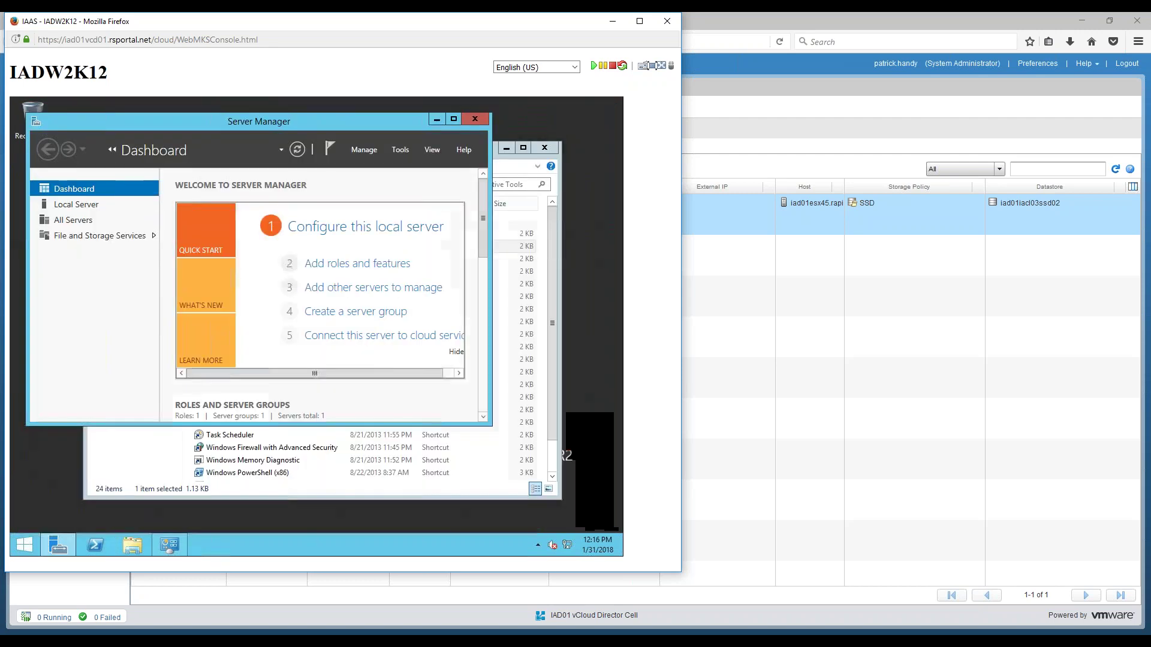
{"action": "left_click", "coordinate": [546, 147]}
- Shut down the Windows guest with the reason Other (Planned)
{"action": "left_click", "coordinate": [19, 550]}
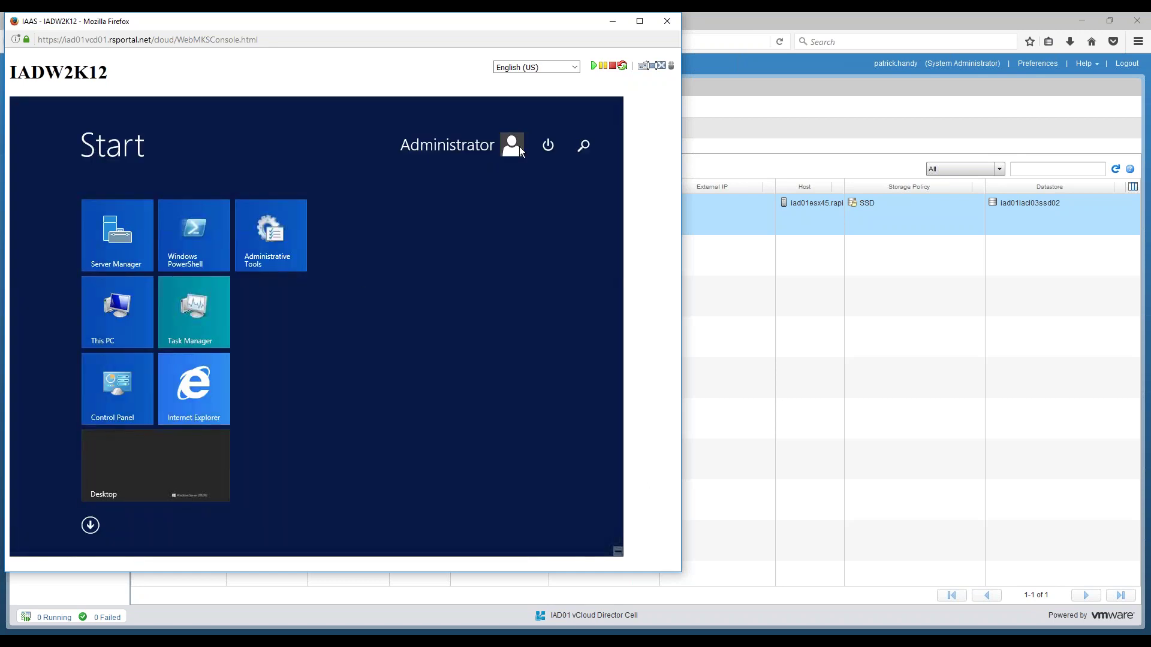
{"action": "left_click", "coordinate": [548, 146]}
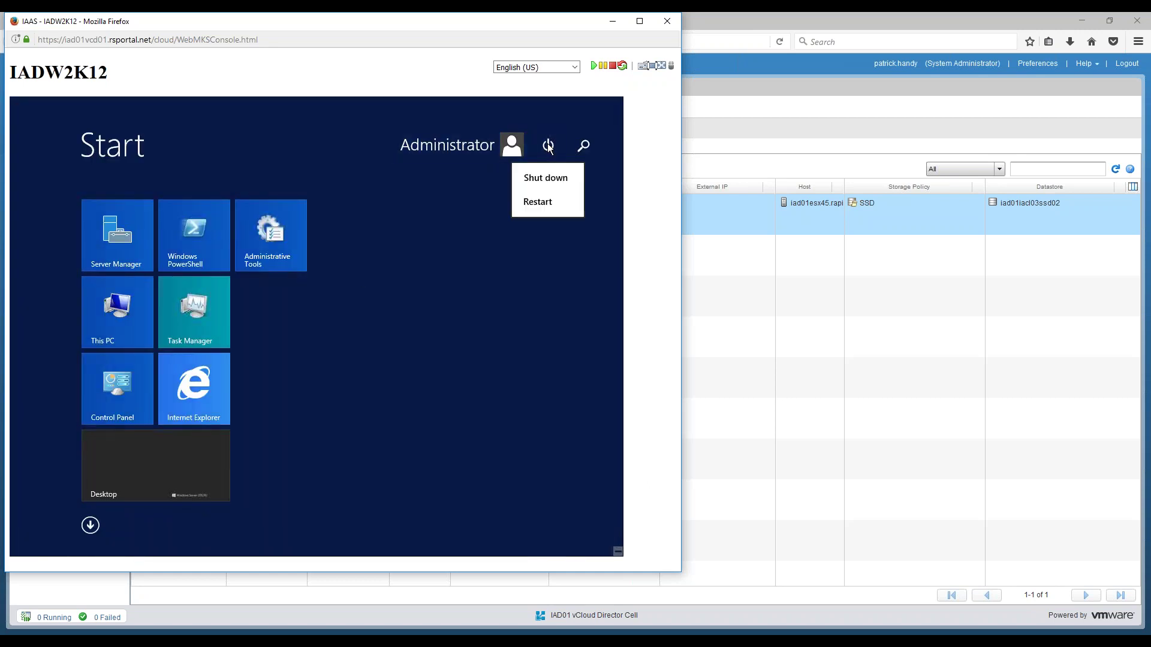
{"action": "left_click", "coordinate": [547, 179]}
{"action": "left_click", "coordinate": [507, 210]}
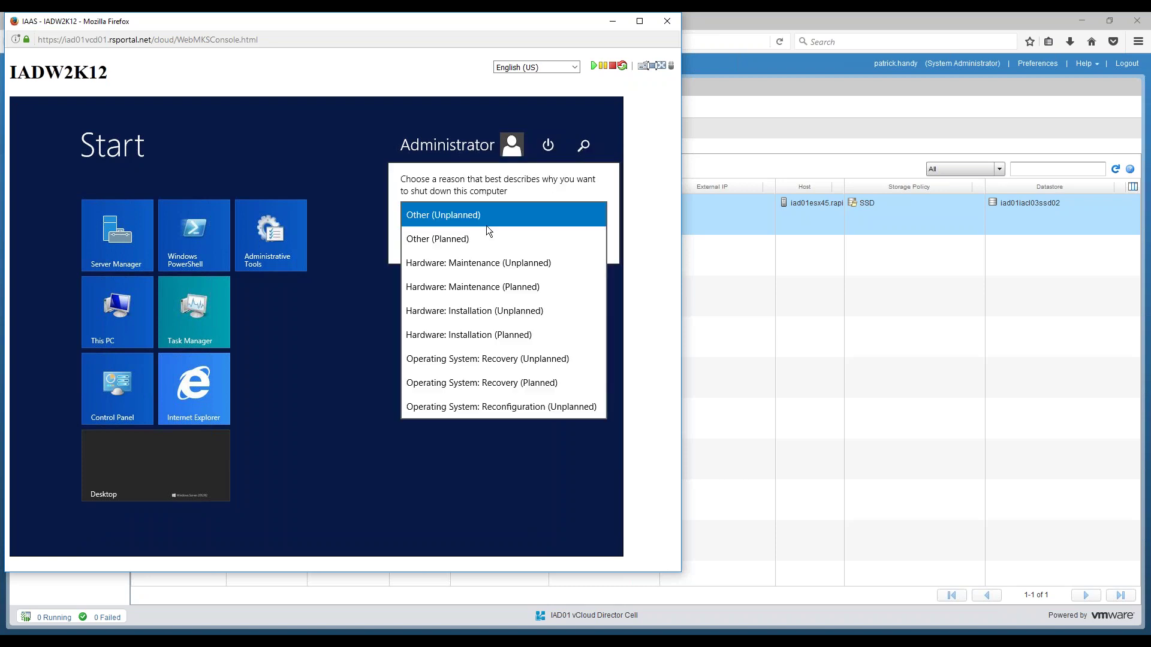
{"action": "left_click", "coordinate": [466, 239]}
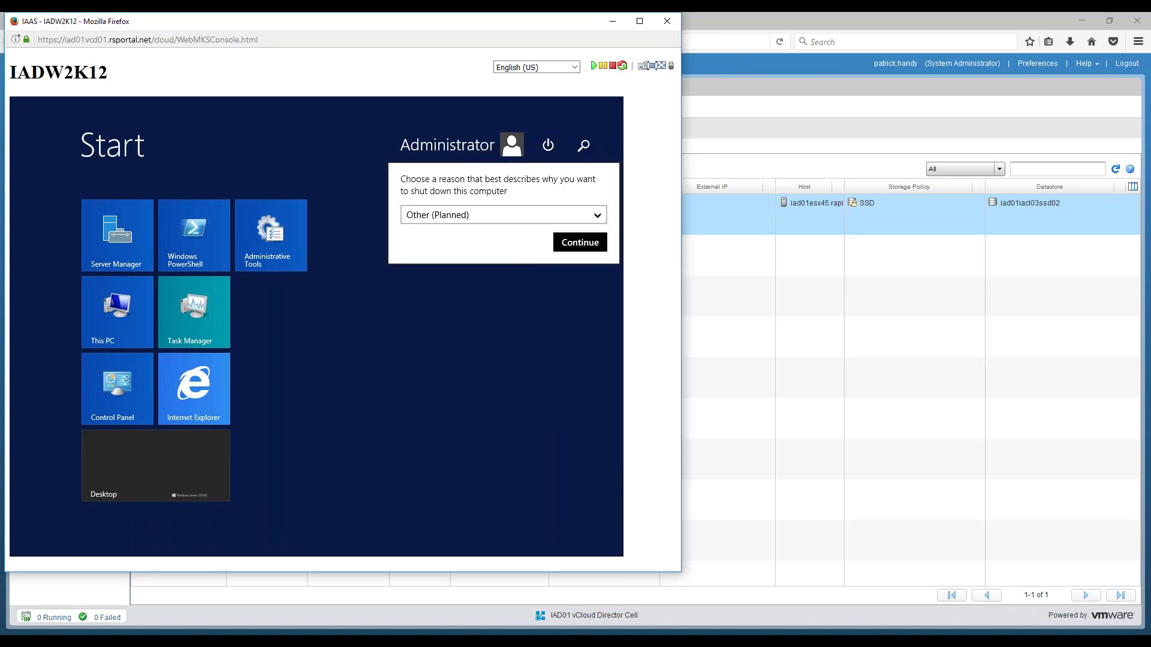
{"action": "left_click", "coordinate": [574, 242]}
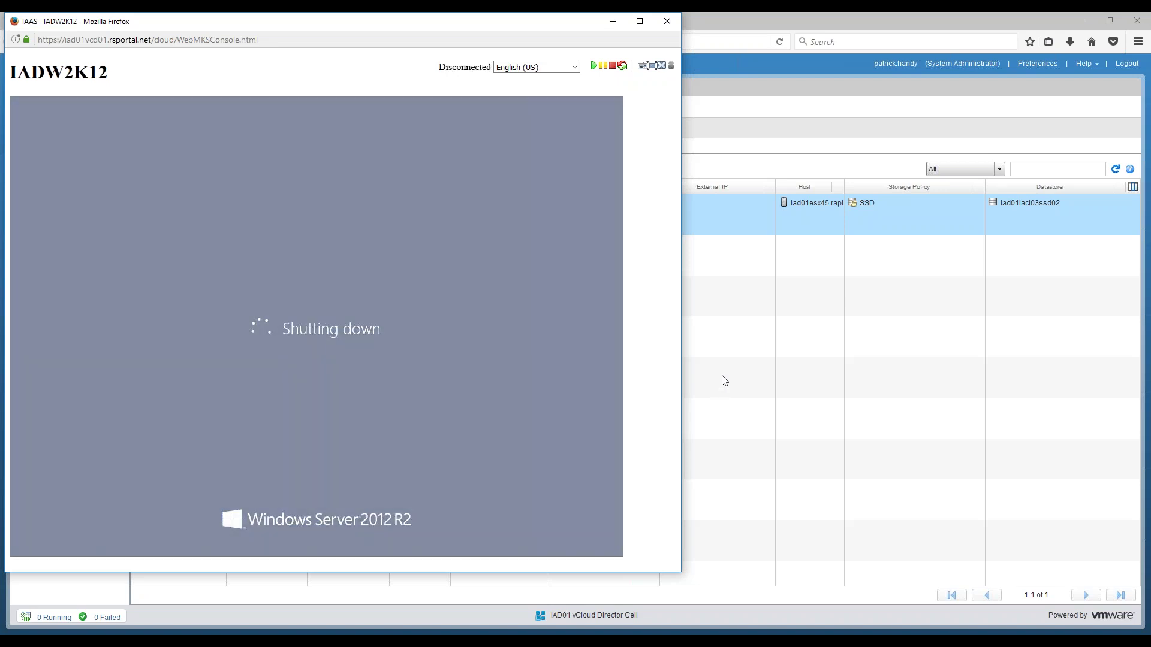
- Close the disconnected IADW2K12 console, and open the virtual machine's properties from the refreshed list
{"action": "left_click", "coordinate": [667, 20]}
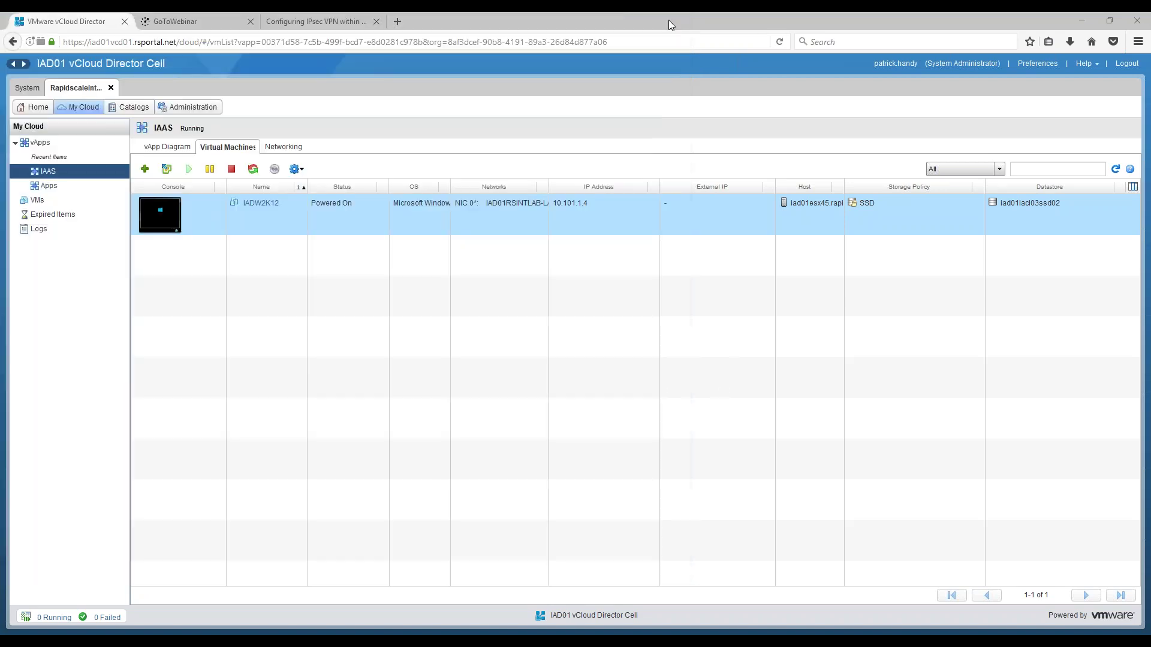
{"action": "left_click", "coordinate": [1115, 170]}
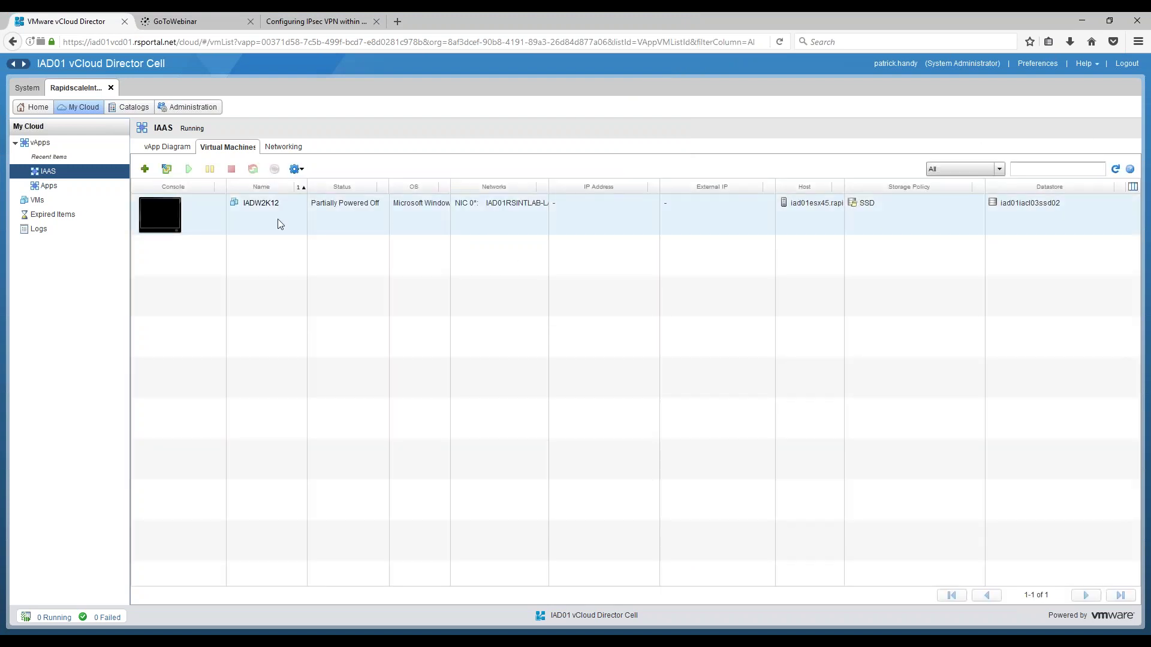
{"action": "left_click", "coordinate": [266, 208]}
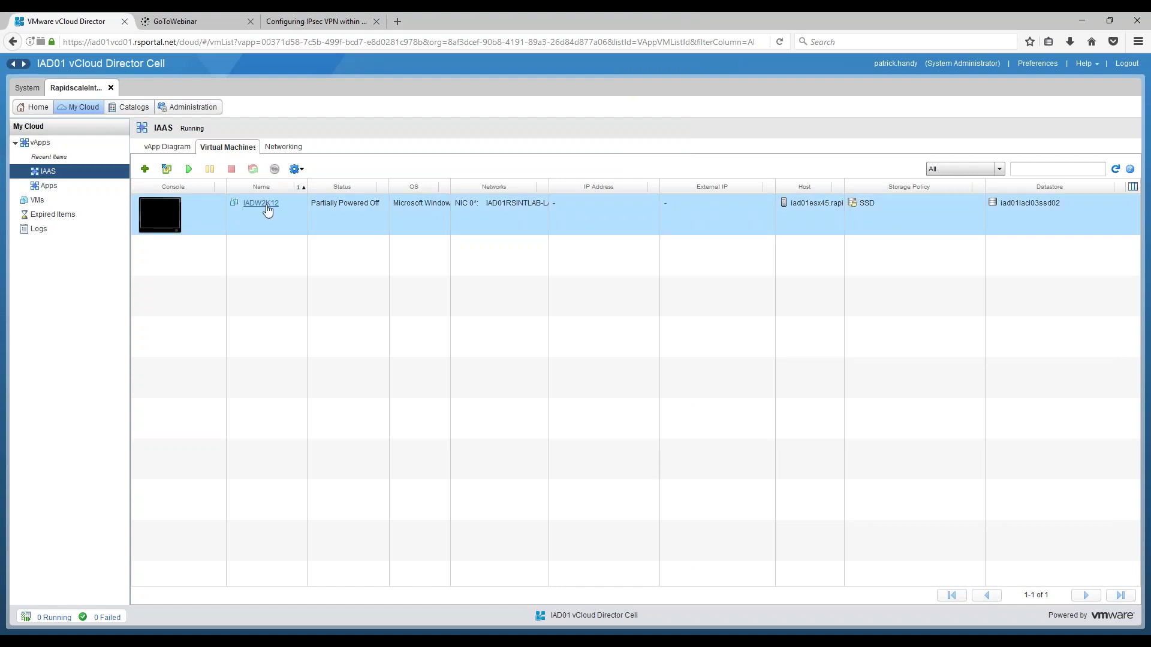
{"action": "left_click", "coordinate": [267, 207]}
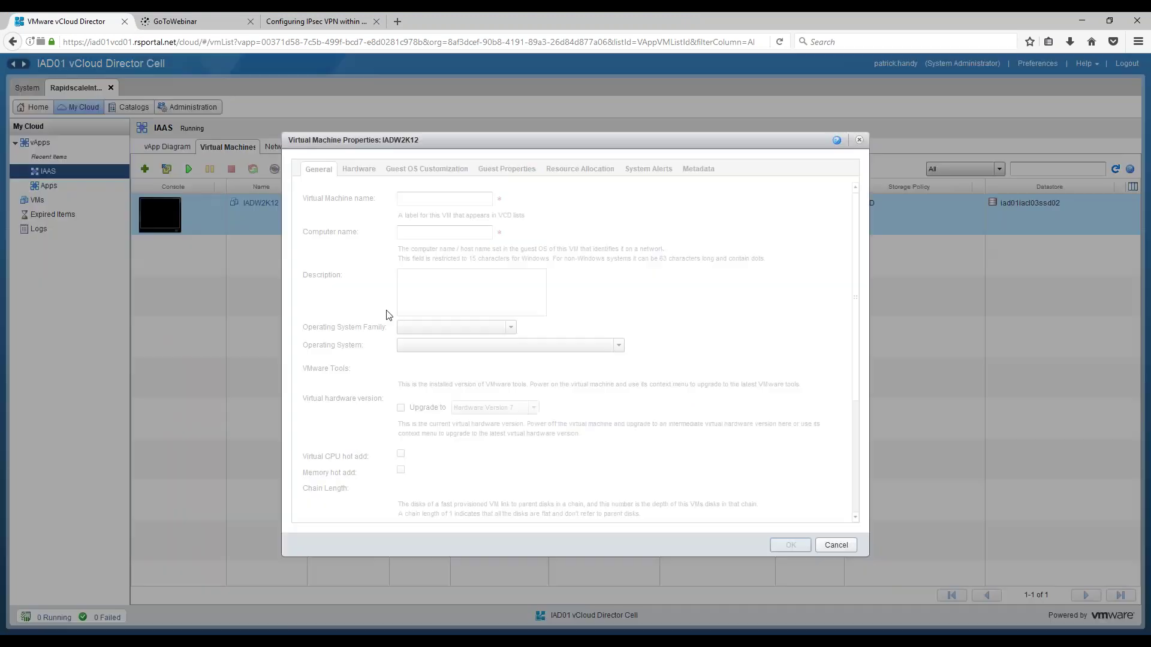
- Adjust the virtual CPU and memory settings in the hardware properties of IADW2K12, and save the changes
{"action": "left_click", "coordinate": [362, 170]}
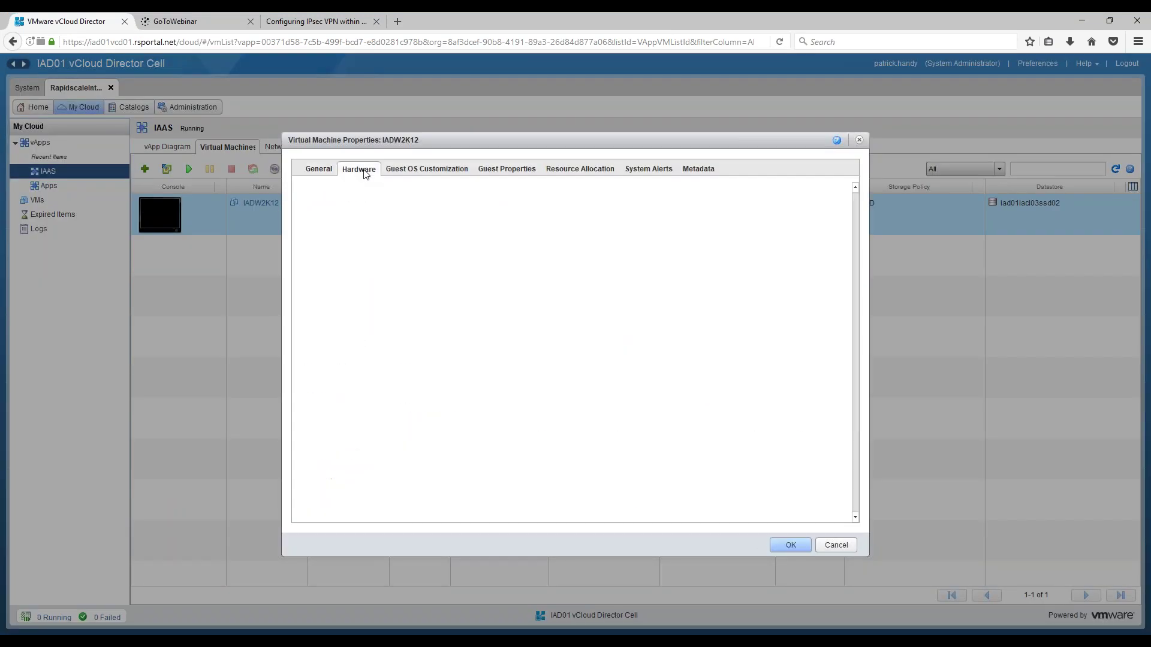
{"action": "left_click", "coordinate": [418, 227]}
{"action": "left_click", "coordinate": [410, 242]}
{"action": "double_click", "coordinate": [382, 335]}
{"action": "left_click", "coordinate": [664, 362]}
{"action": "left_click", "coordinate": [789, 545]}
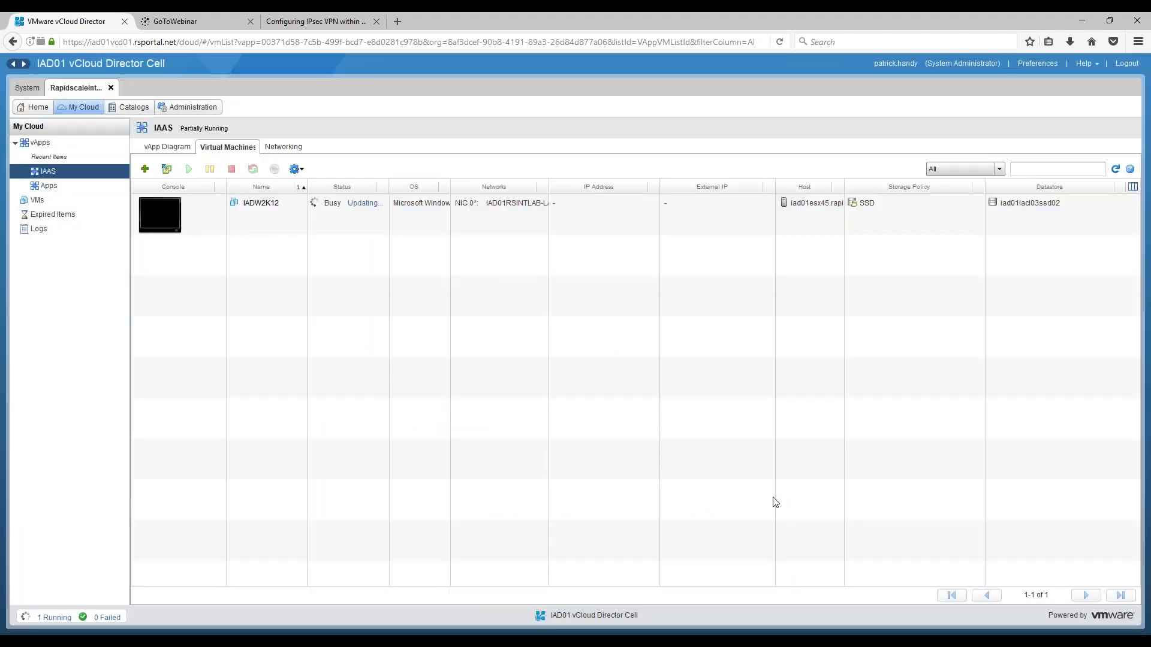
- Widen the Status column of the IAAS virtual machine list, and power on IADW2K12
{"action": "left_click_drag", "start_coordinate": [390, 187], "coordinate": [437, 188]}
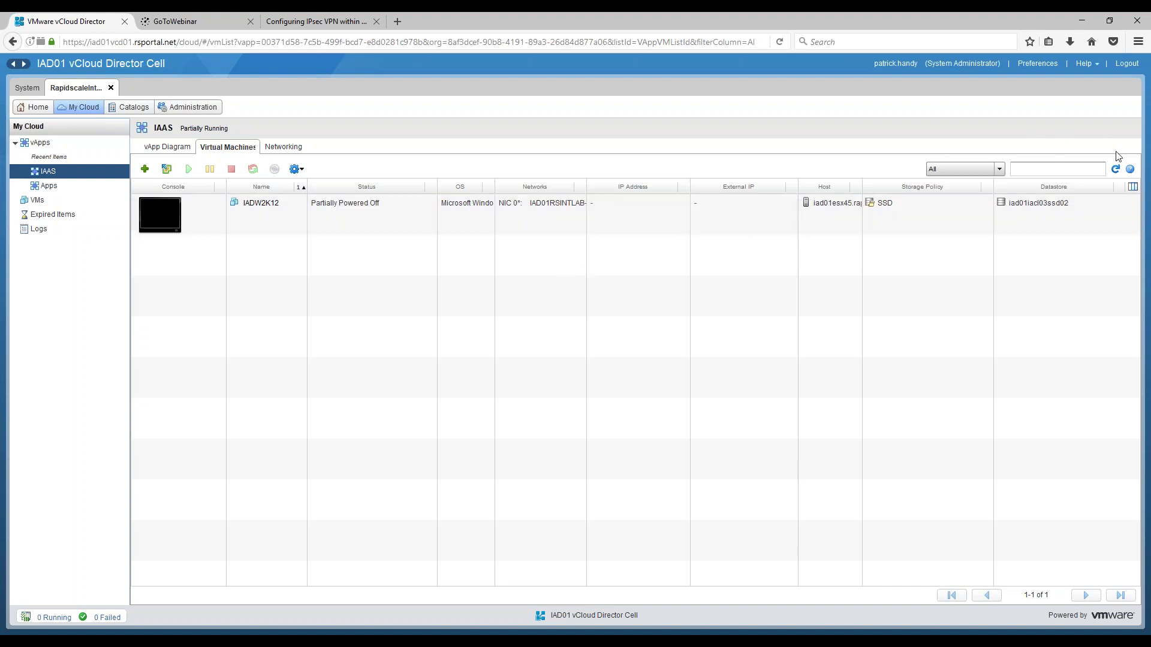
{"action": "left_click", "coordinate": [214, 209]}
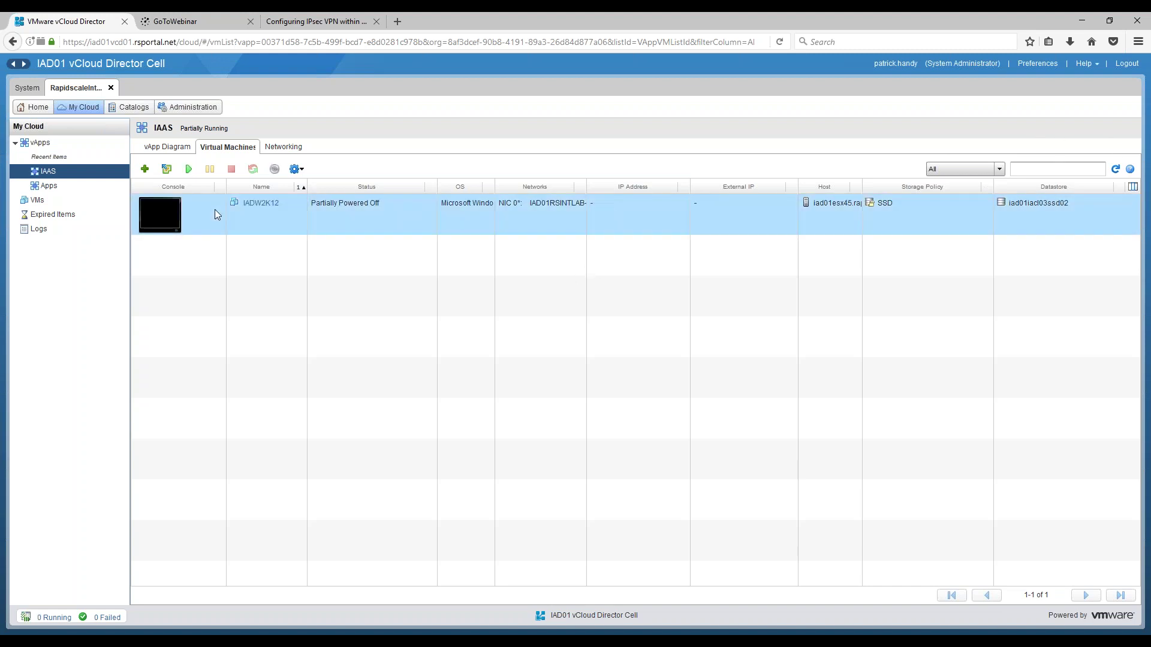
{"action": "left_click", "coordinate": [188, 170]}
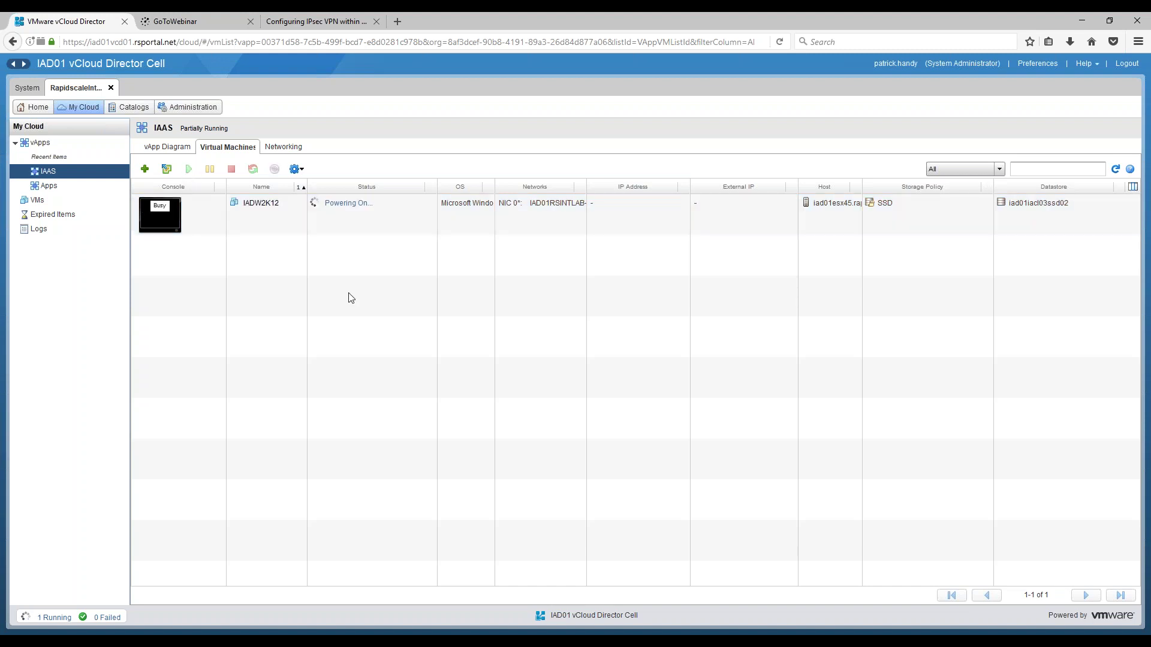
- Open the IADW2K12 console, and sign in to Windows with the Administrator account password
{"action": "left_click", "coordinate": [160, 222]}
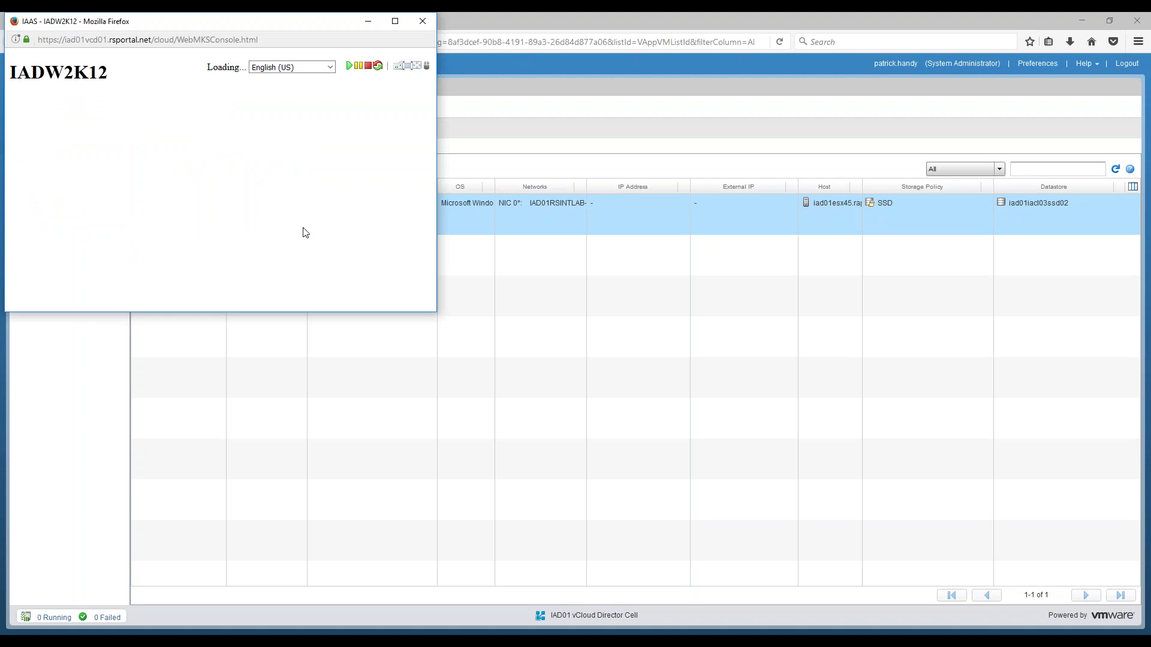
{"action": "left_click_drag", "start_coordinate": [277, 24], "coordinate": [362, 47]}
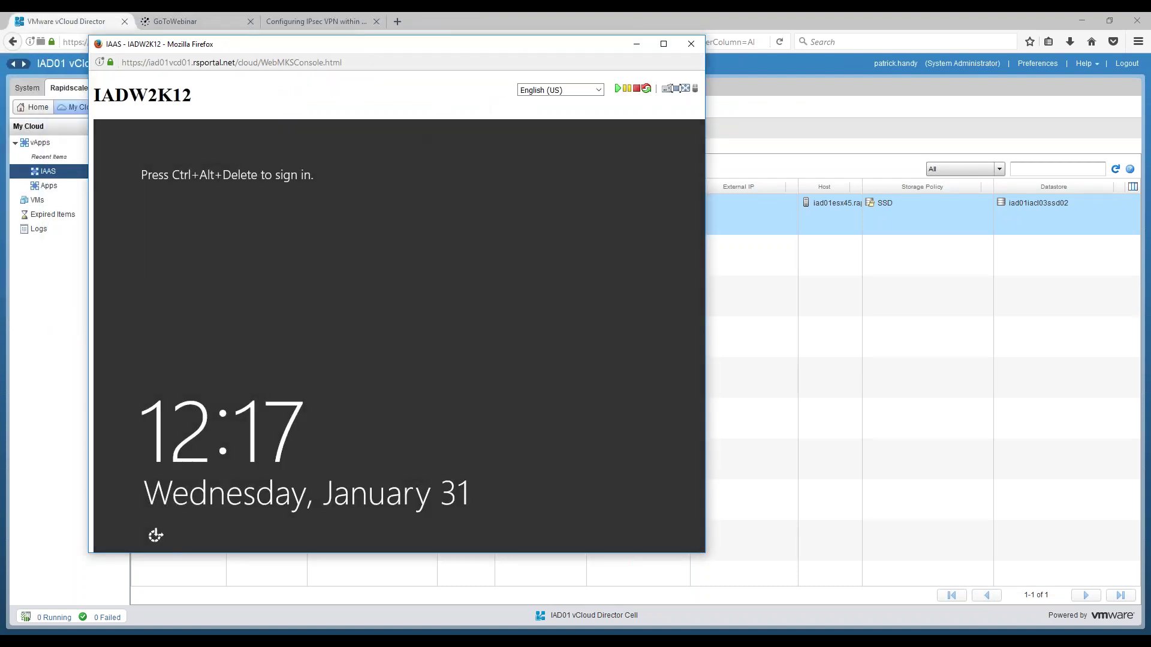
{"action": "left_click", "coordinate": [666, 89]}
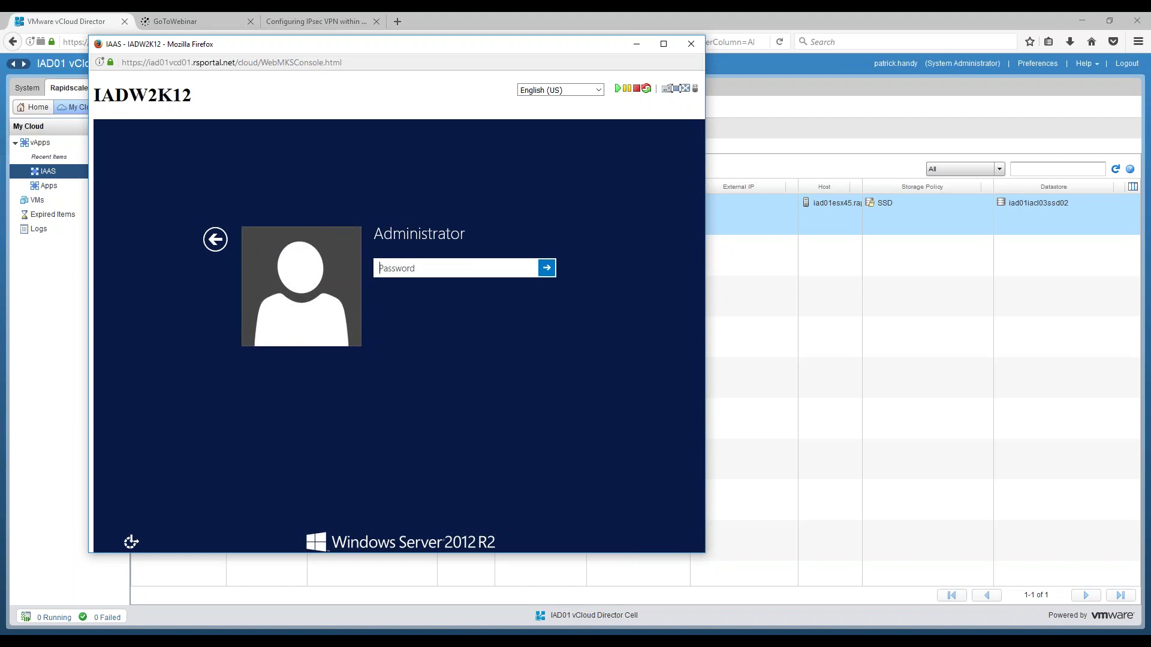
{"action": "left_click", "coordinate": [456, 268]}
{"action": "type", "text": "••••••••"}
{"action": "key", "text": "Return"}
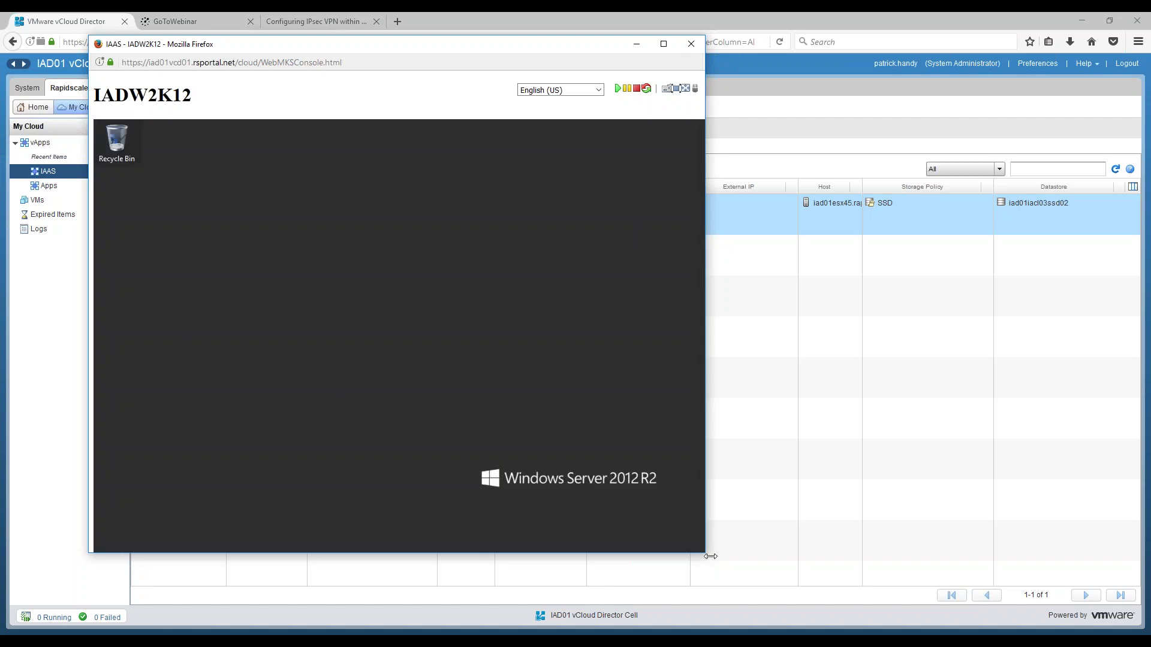
- Check the processor and installed memory on the guest's System page, and close System, Server Manager and the console
{"action": "left_click_drag", "start_coordinate": [711, 560], "coordinate": [732, 585]}
{"action": "left_click", "coordinate": [732, 584]}
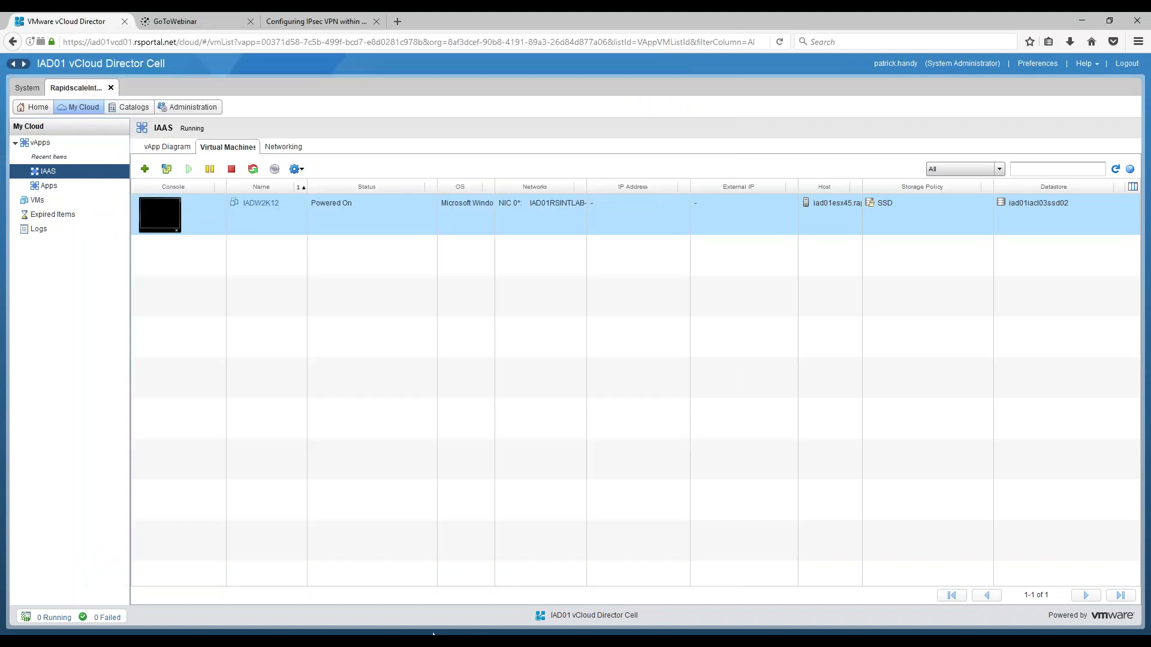
{"action": "left_click", "coordinate": [493, 618]}
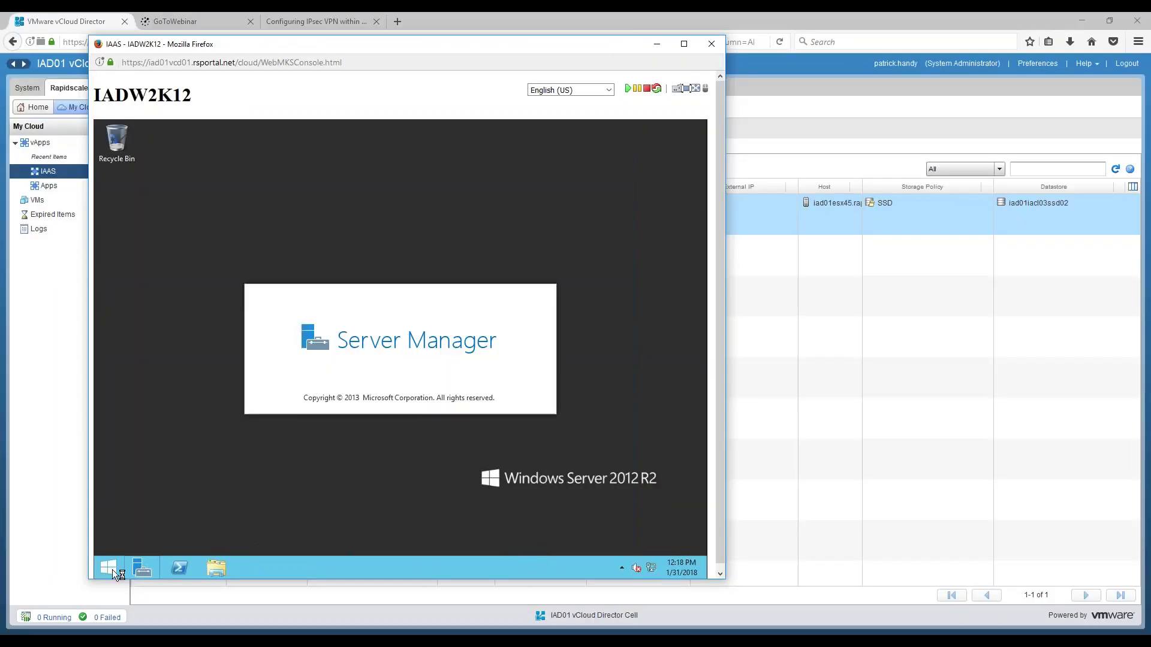
{"action": "left_click", "coordinate": [112, 569]}
{"action": "left_click", "coordinate": [213, 410]}
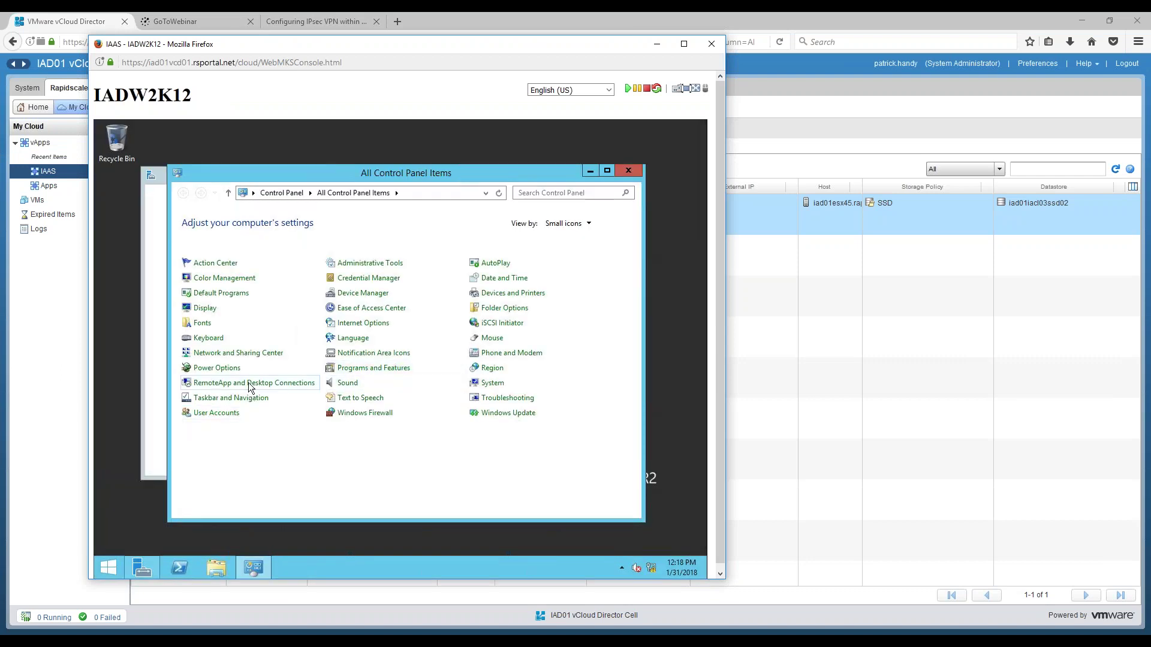
{"action": "left_click", "coordinate": [492, 384]}
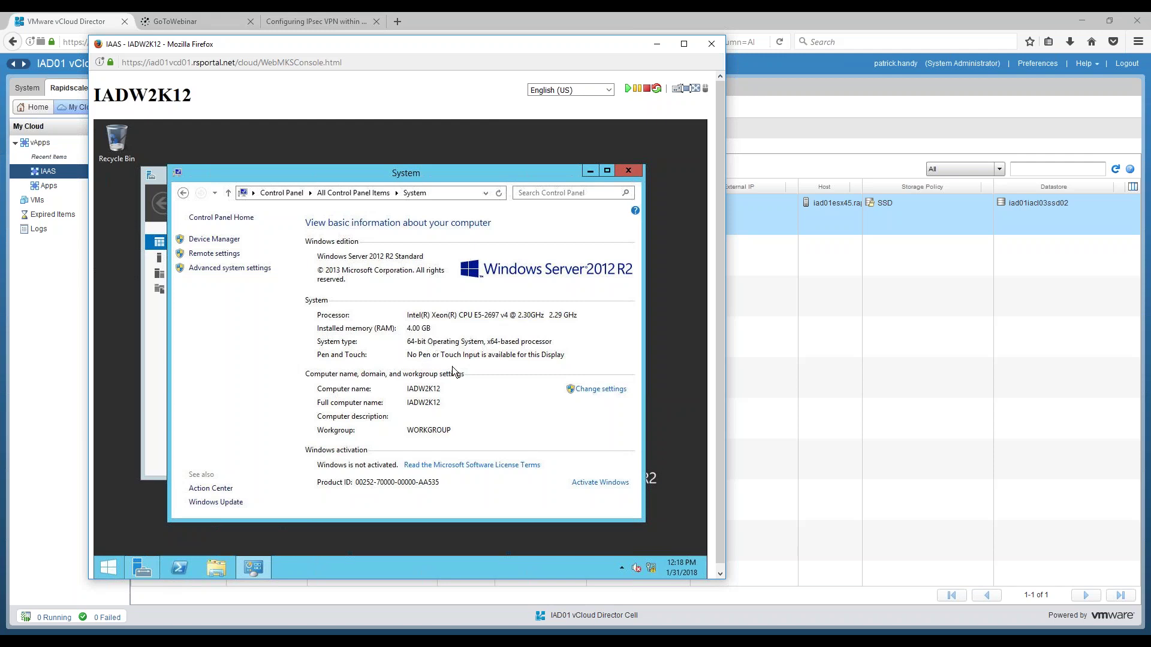
{"action": "left_click", "coordinate": [629, 171]}
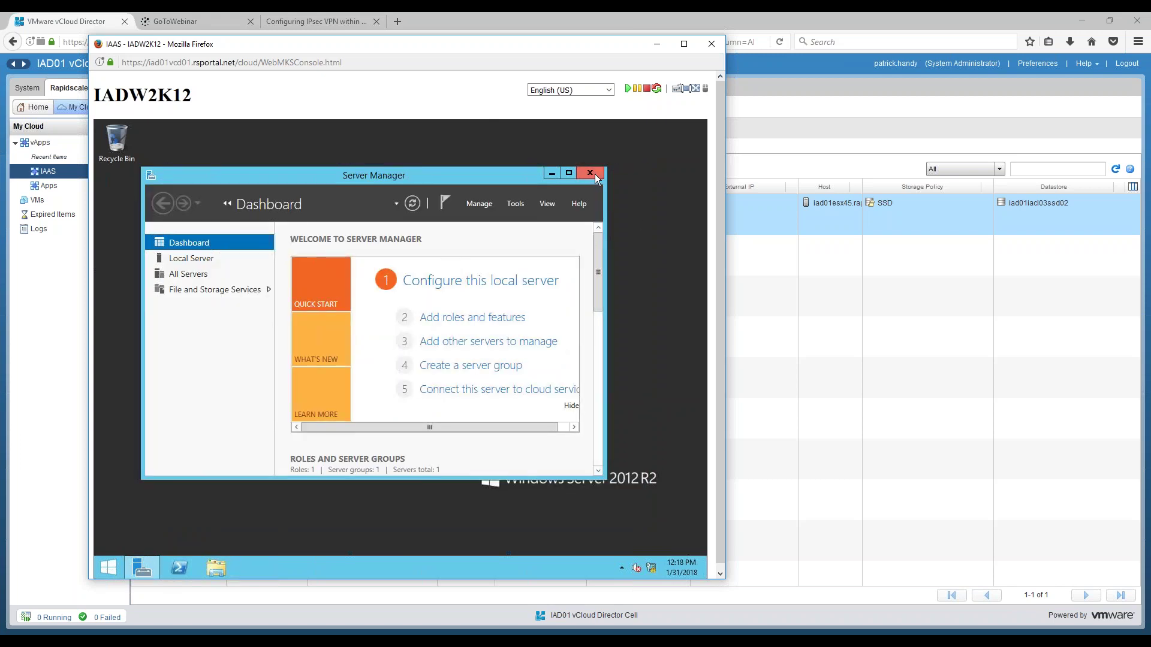
{"action": "left_click", "coordinate": [590, 174]}
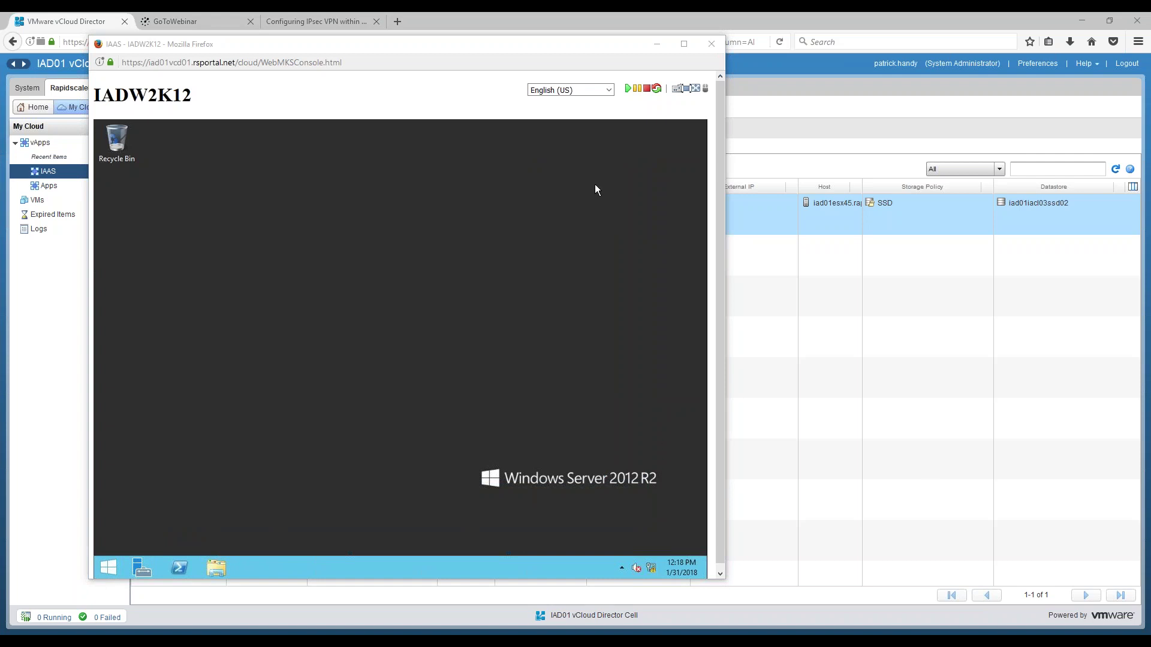
{"action": "left_click", "coordinate": [712, 45]}
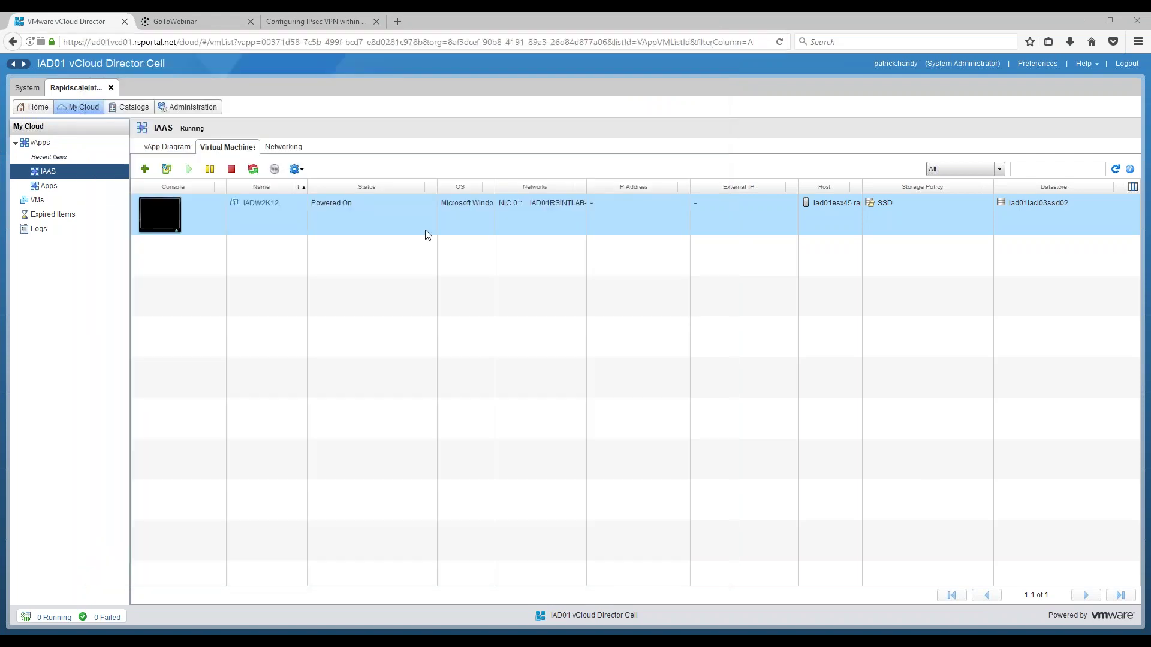
- Display the list of vApps and examine the actions available for the Apps vApp
{"action": "left_click", "coordinate": [40, 143]}
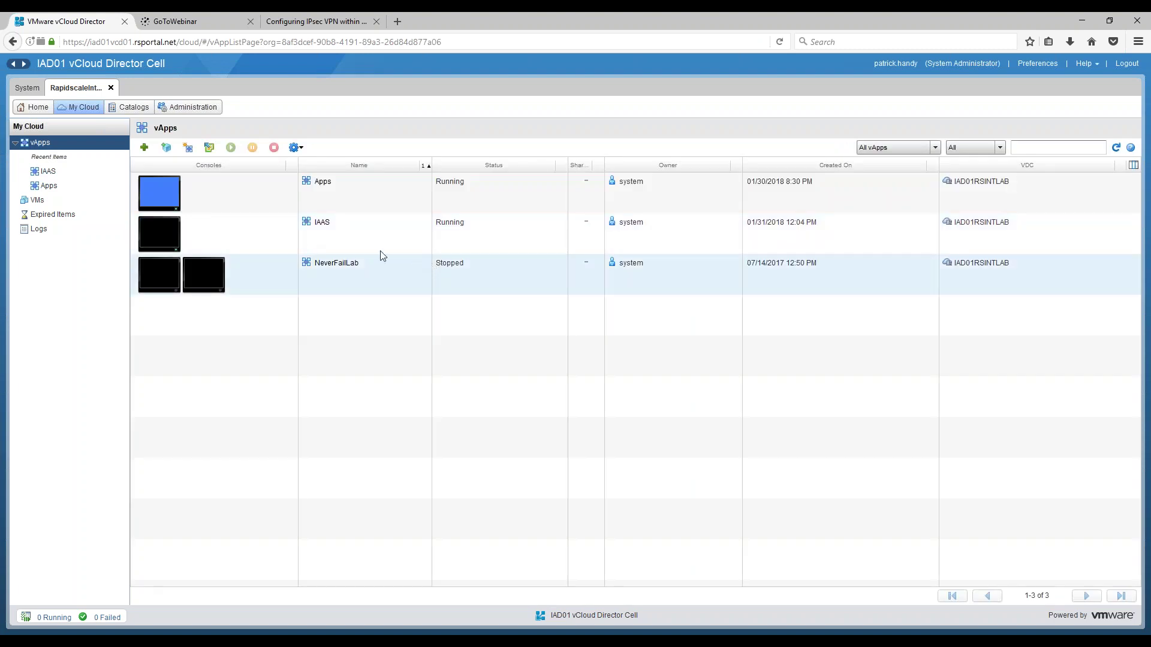
{"action": "right_click", "coordinate": [165, 198]}
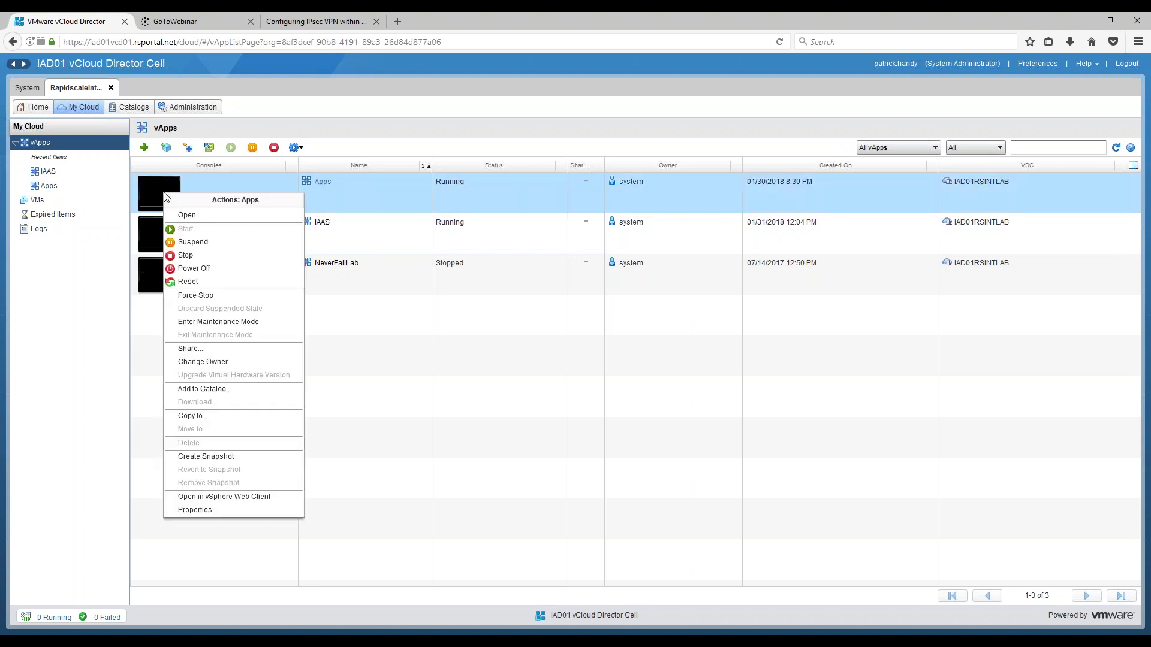
- Create a snapshot of IADW2K12 from the list of all VMs, without the virtual machine memory and without quiescing the guest file system
{"action": "left_click", "coordinate": [47, 201]}
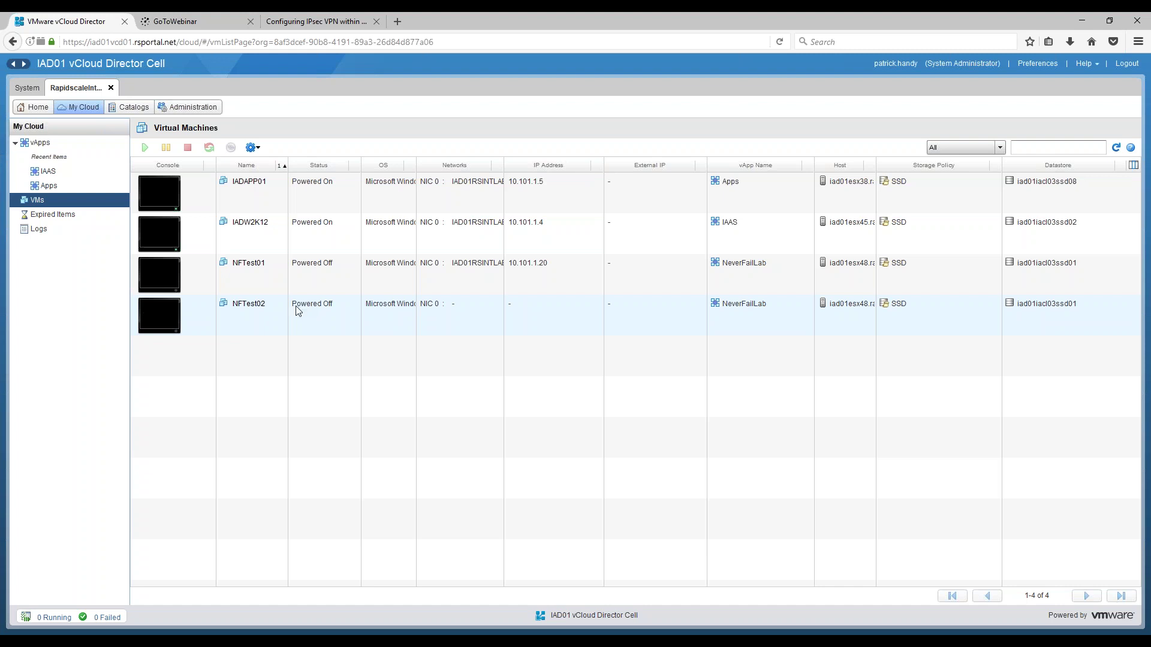
{"action": "right_click", "coordinate": [169, 230]}
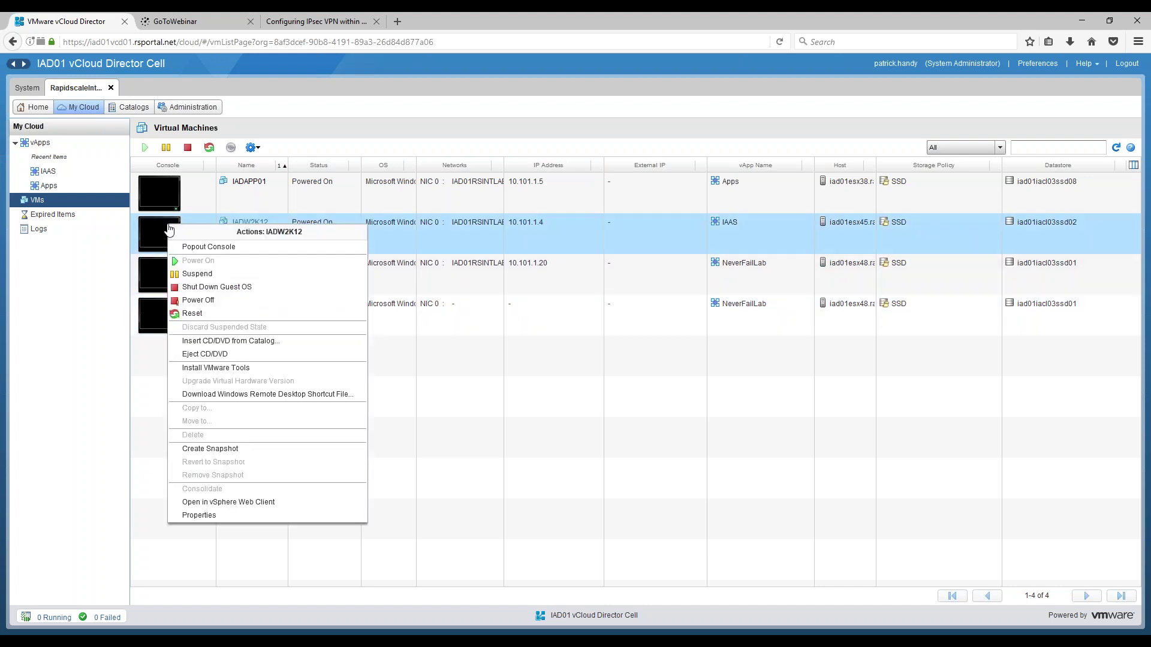
{"action": "left_click", "coordinate": [228, 450]}
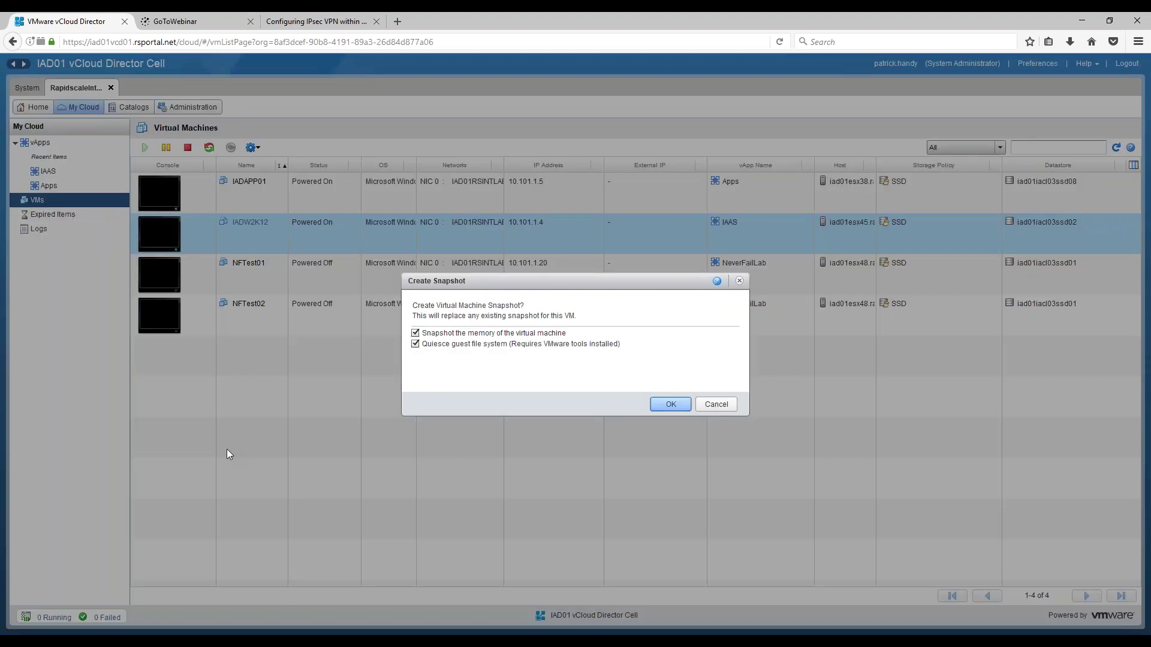
{"action": "left_click", "coordinate": [414, 344]}
{"action": "left_click", "coordinate": [415, 333]}
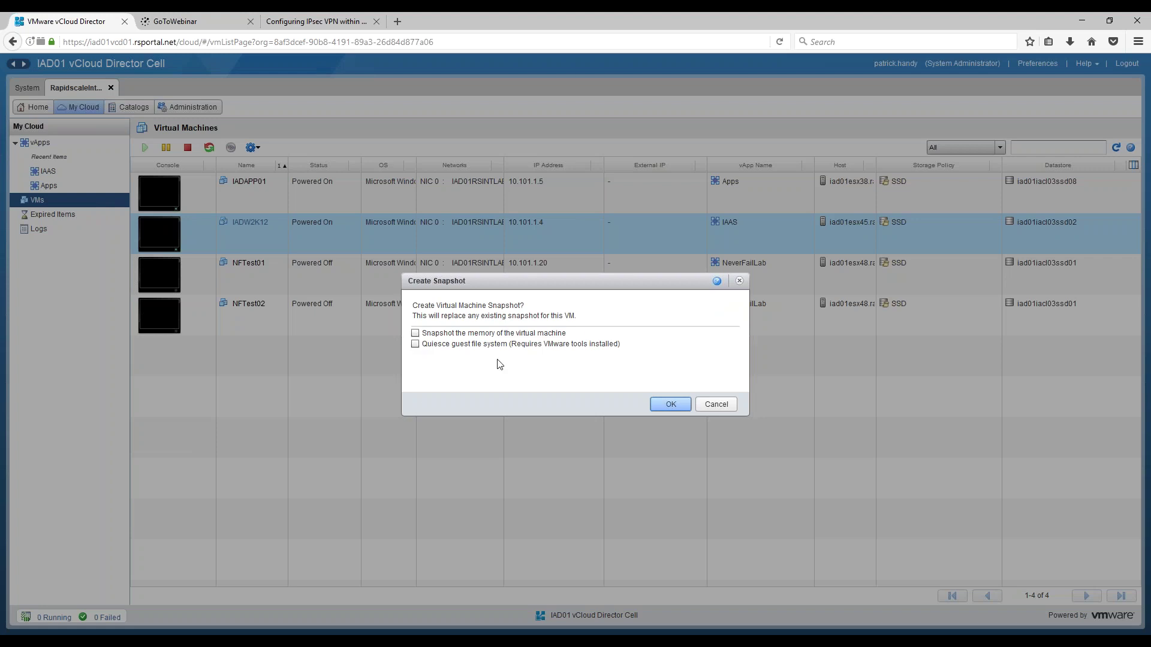
{"action": "left_click", "coordinate": [670, 405]}
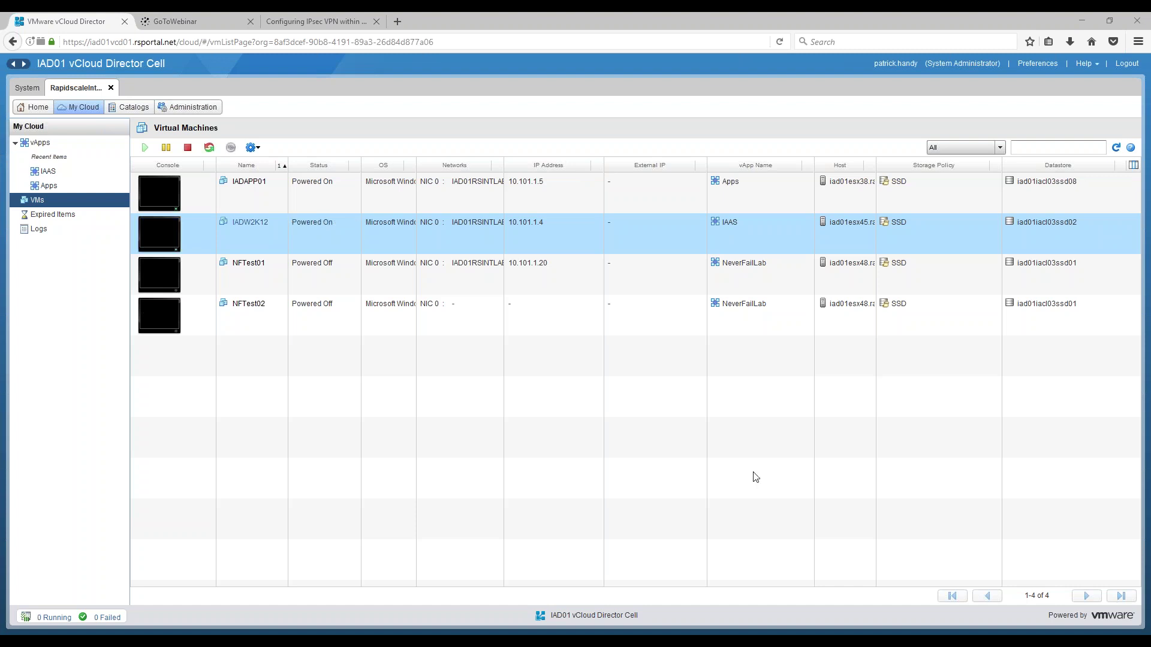
- Remove the snapshot of IADW2K12, and widen the Status column of the VM list
{"action": "right_click", "coordinate": [160, 231]}
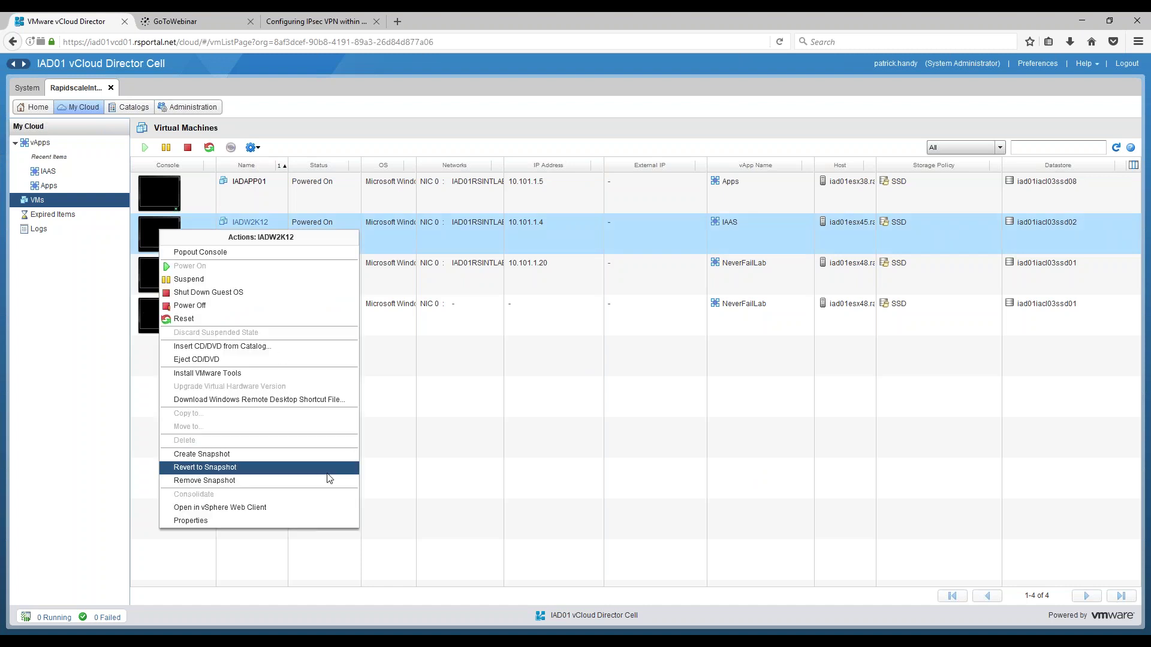
{"action": "left_click", "coordinate": [248, 482]}
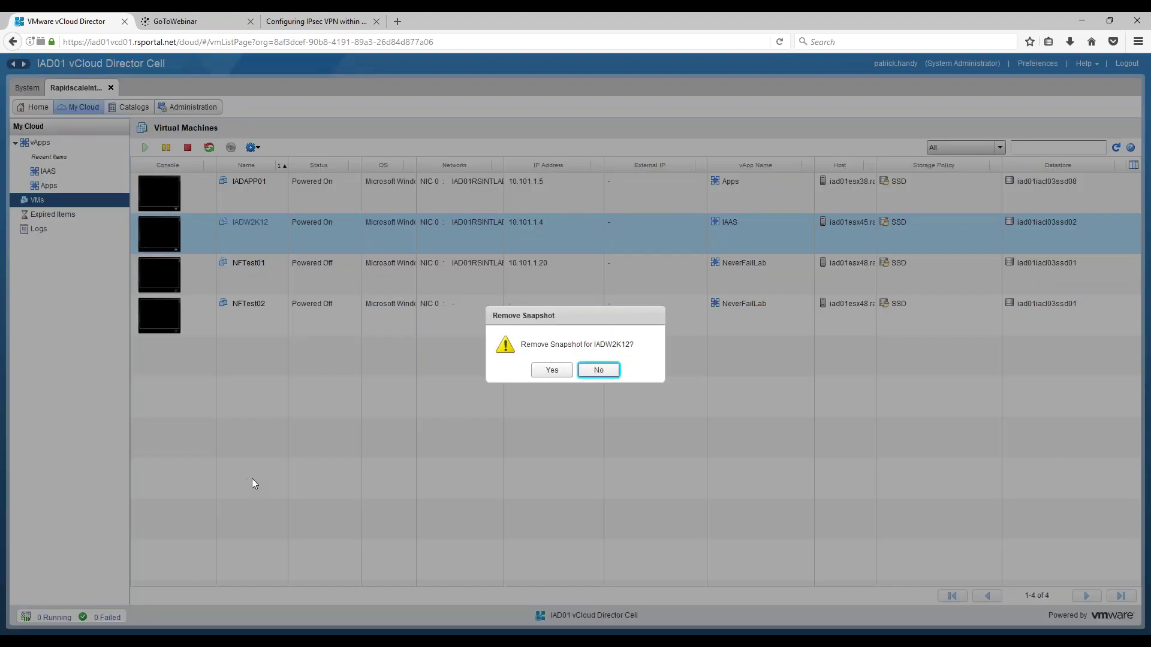
{"action": "left_click", "coordinate": [551, 371]}
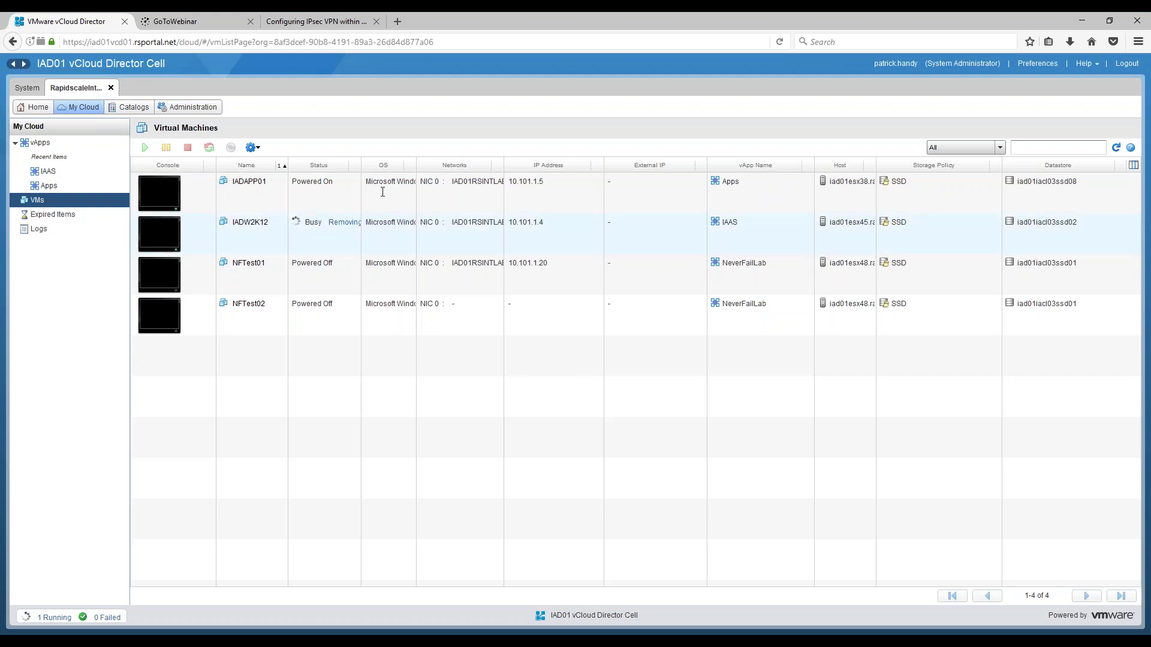
{"action": "left_click_drag", "start_coordinate": [362, 163], "coordinate": [381, 164]}
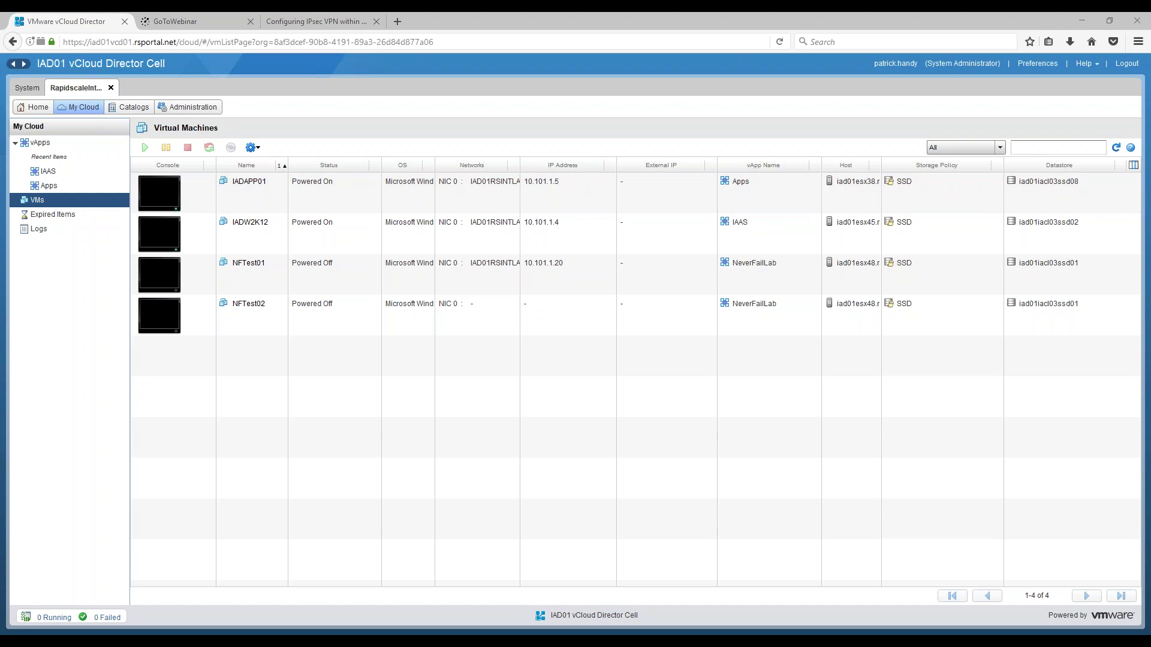
- Examine the actions available for IADW2K12, and open its console to look at the power controls
{"action": "left_click", "coordinate": [162, 237]}
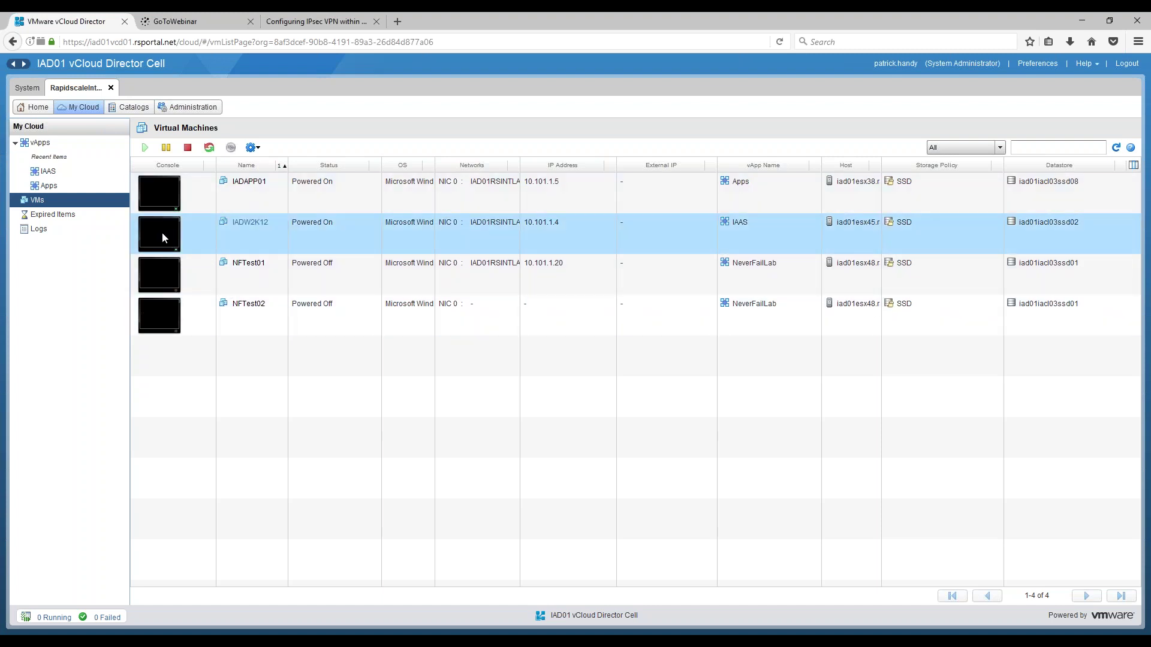
{"action": "right_click", "coordinate": [169, 231]}
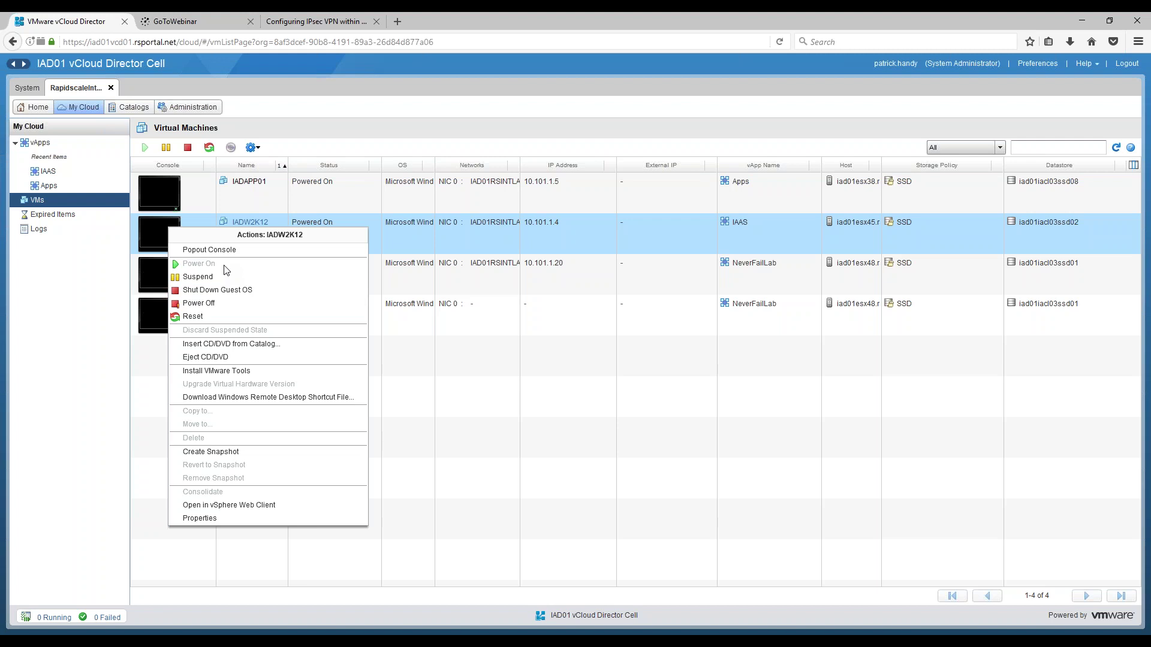
{"action": "left_click", "coordinate": [155, 238]}
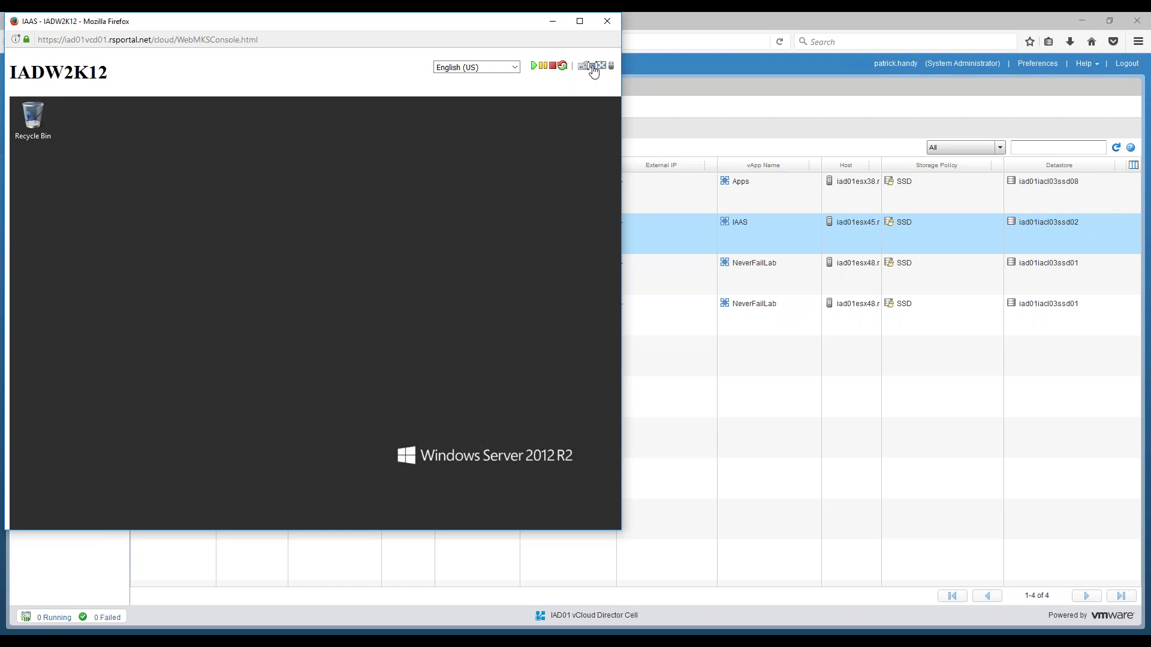
{"action": "left_click", "coordinate": [556, 73]}
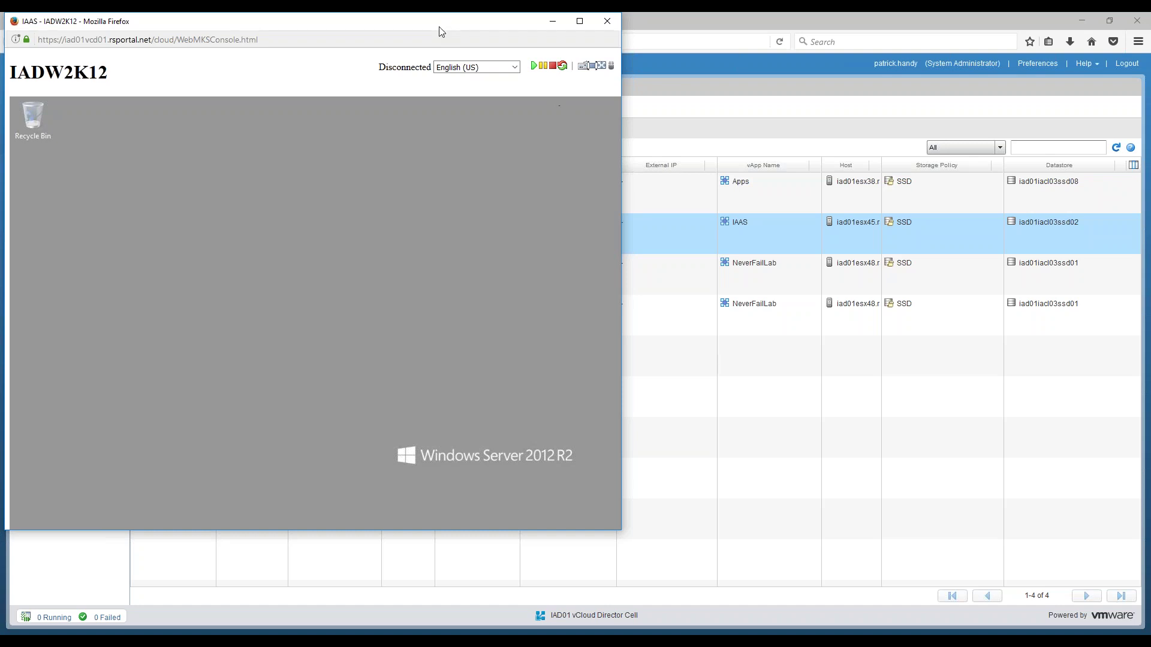
- Close the IADW2K12 console window and refresh the list of virtual machines
{"action": "left_click_drag", "start_coordinate": [441, 32], "coordinate": [675, 75]}
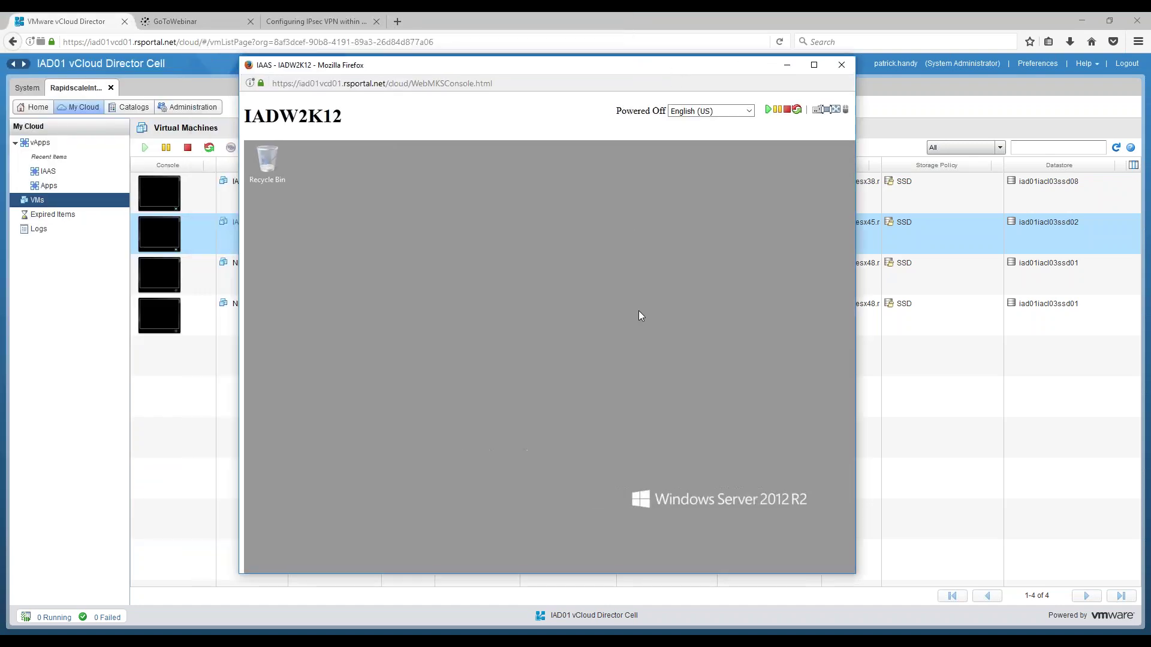
{"action": "left_click", "coordinate": [842, 65]}
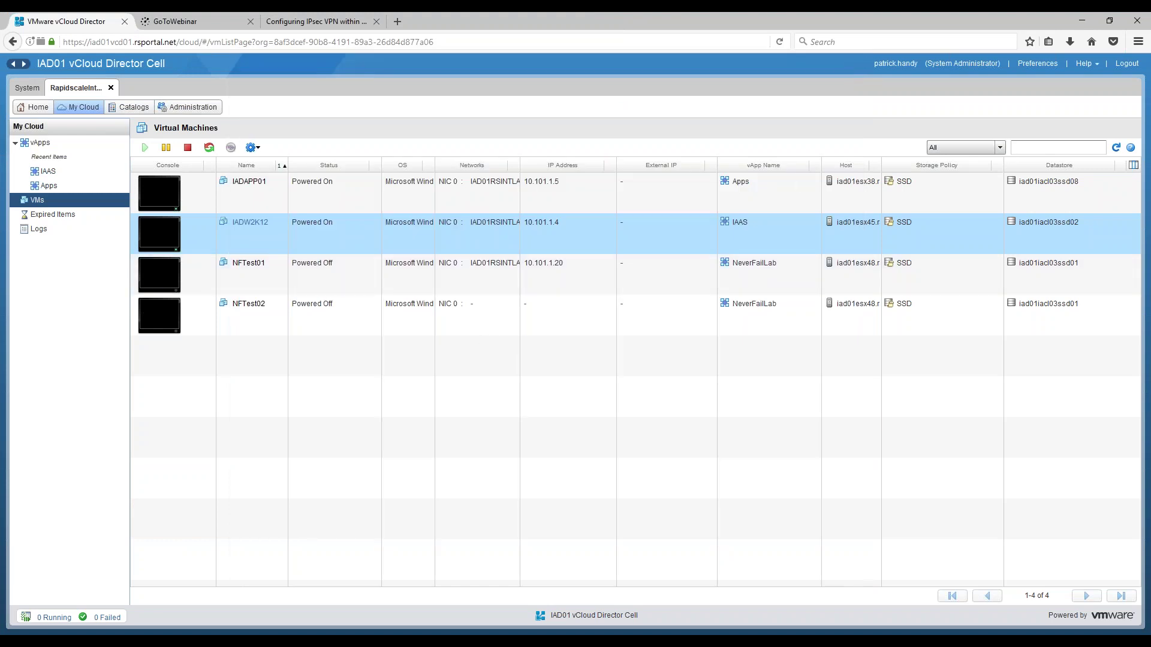
{"action": "left_click", "coordinate": [1116, 148]}
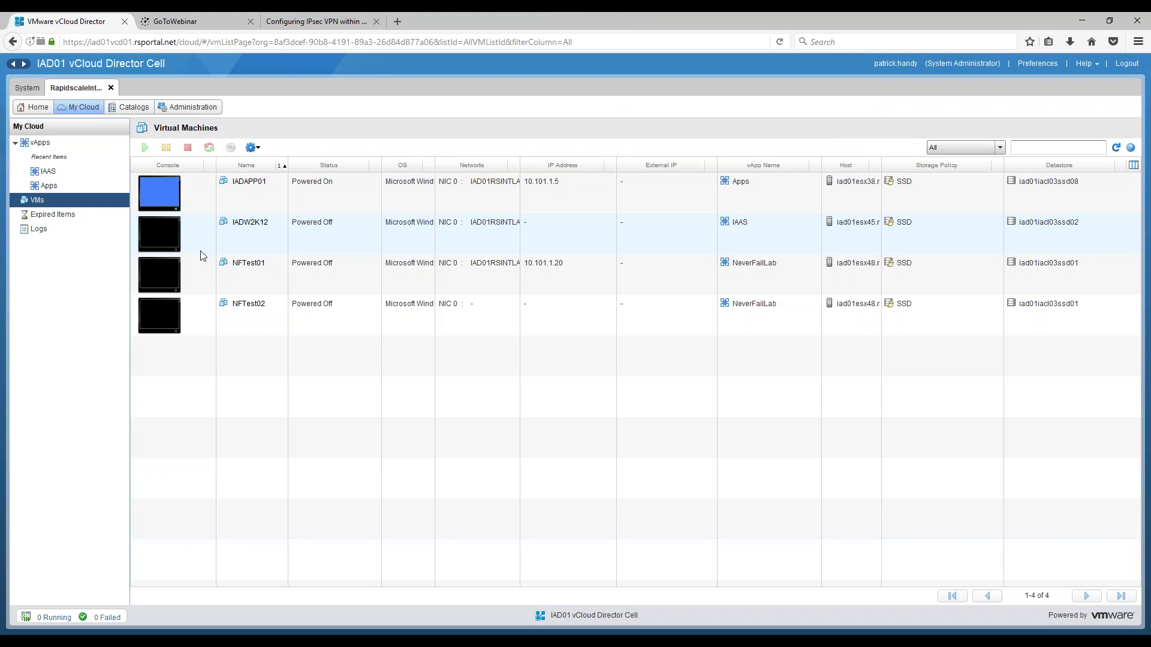
- Delete the IADW2K12 virtual machine from the list of VMs and accept the deletion
{"action": "right_click", "coordinate": [167, 232]}
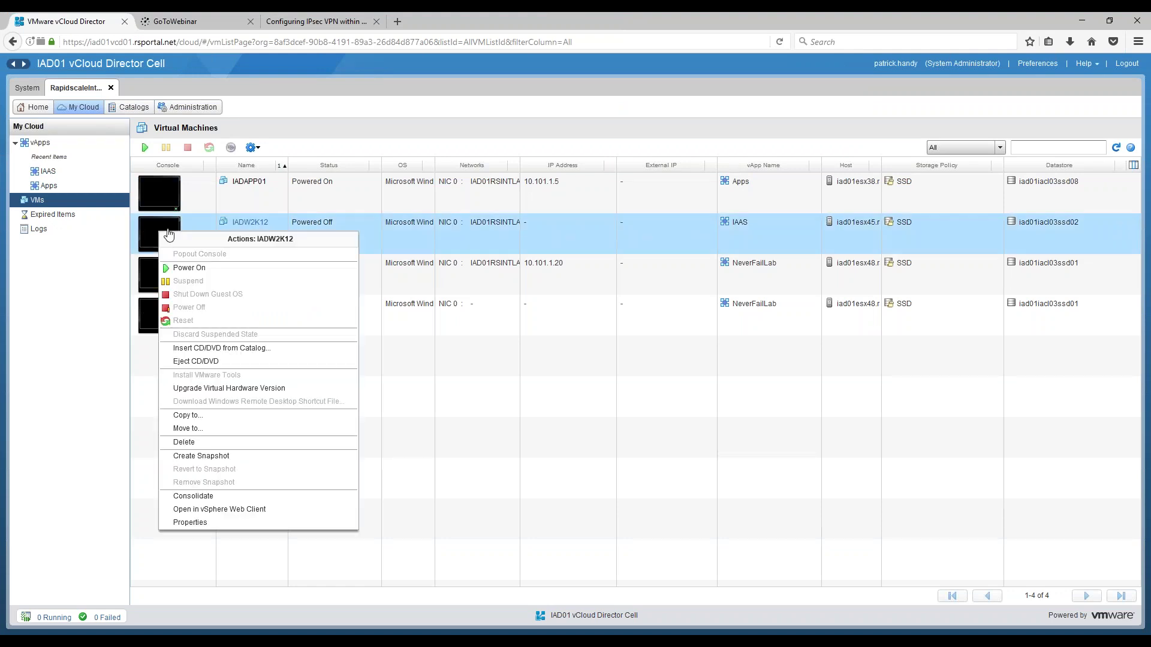
{"action": "left_click", "coordinate": [219, 444]}
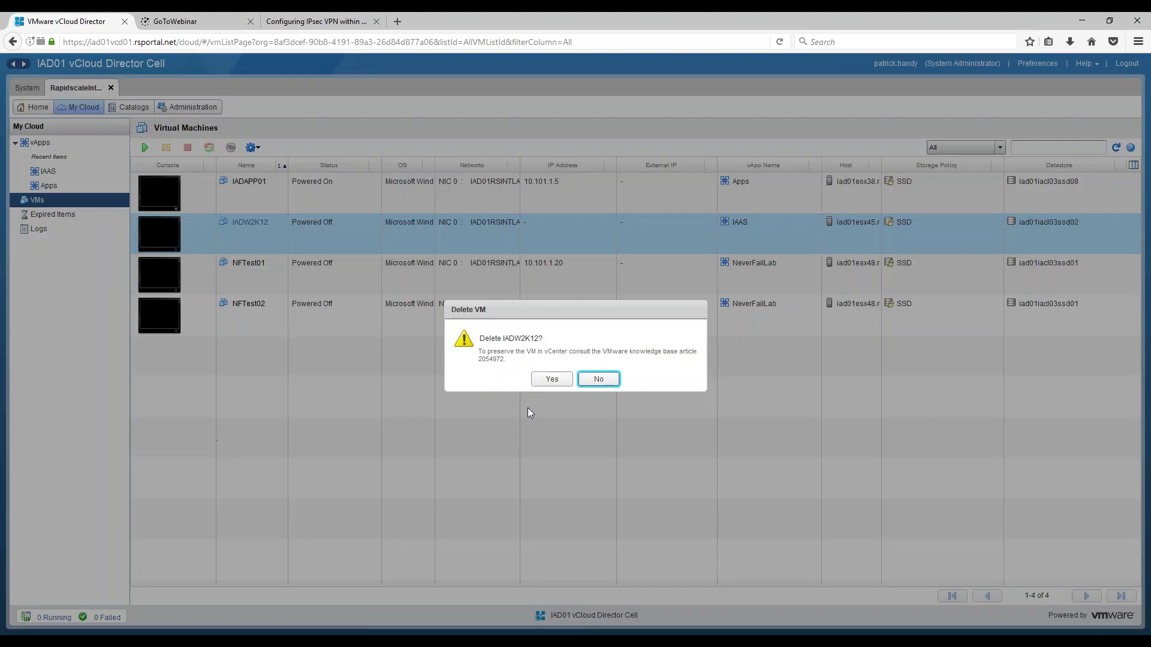
{"action": "left_click", "coordinate": [551, 379]}
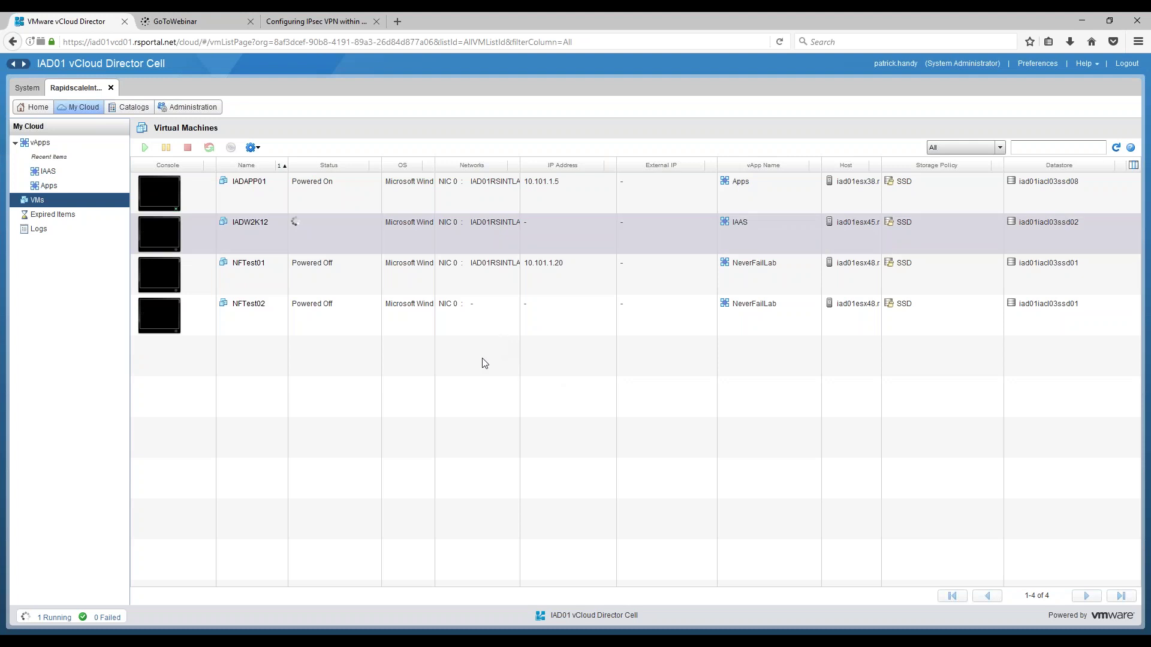